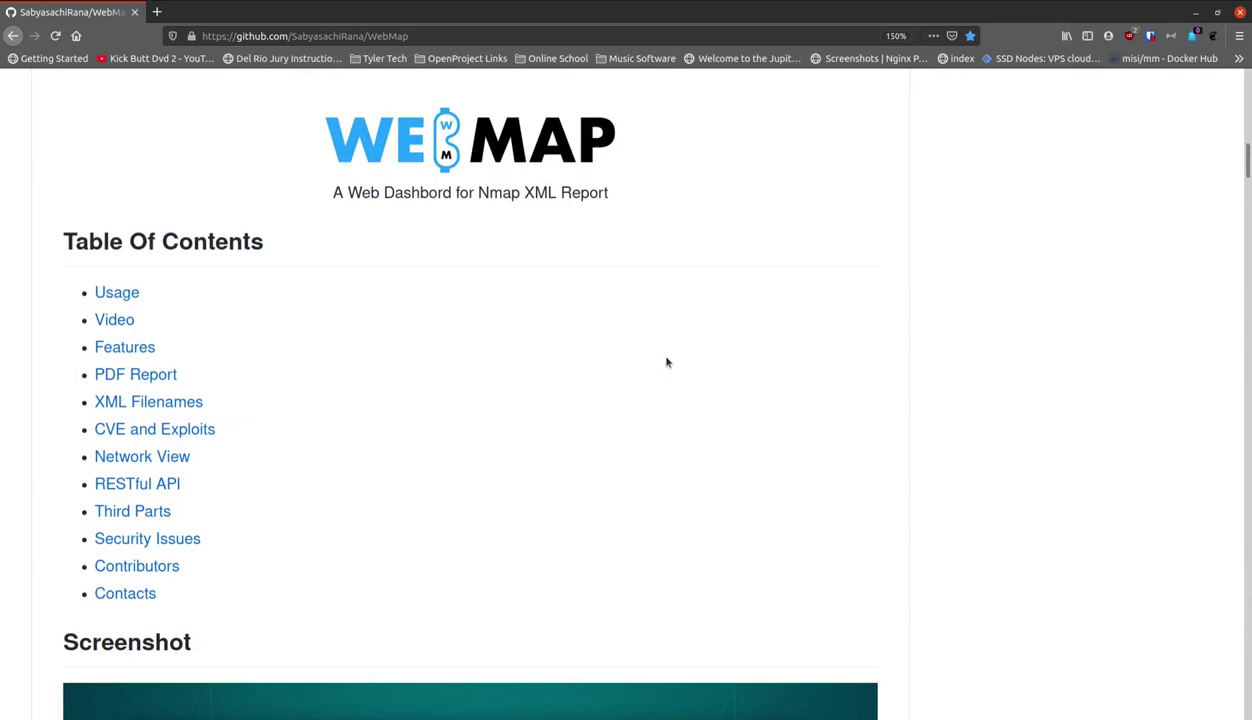
Read through the WebMap README, examining its table of contents, dashboard screenshots and the Docker commands in the Usage section
scroll(440, 362, down, 1)
scroll(440, 364, up, 1)
scroll(440, 364, down, 3)
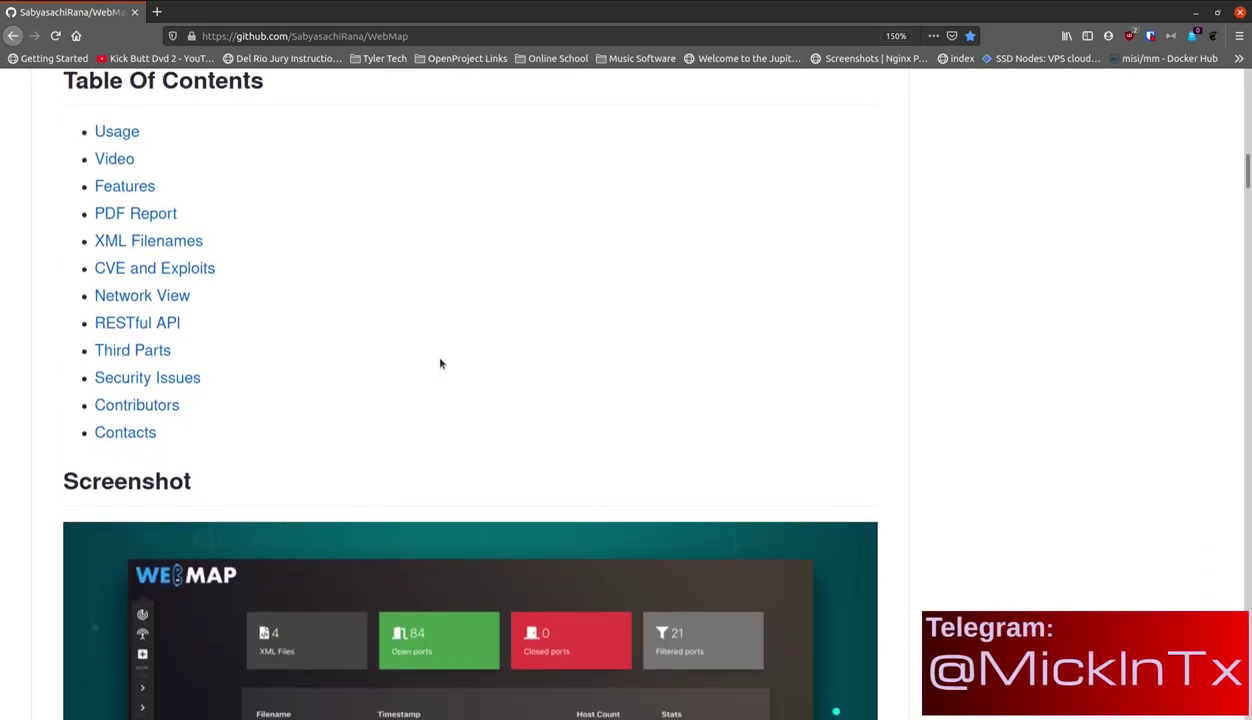
scroll(440, 364, down, 5)
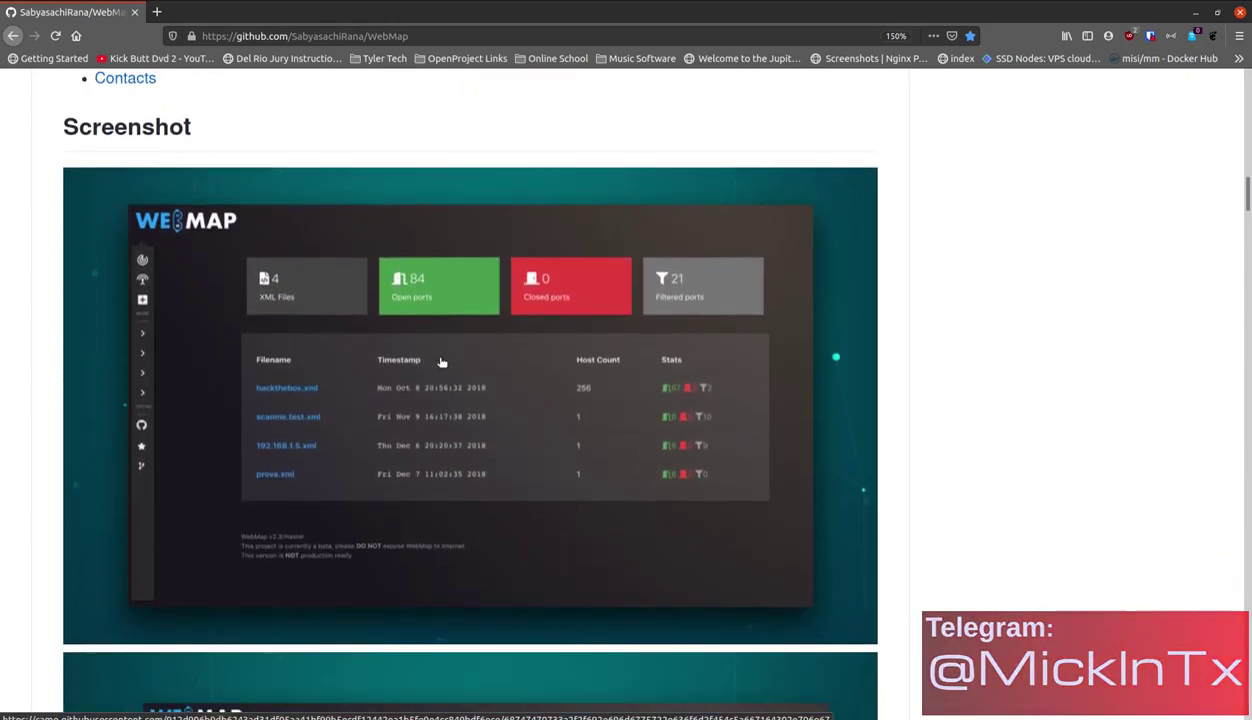
scroll(442, 362, down, 2)
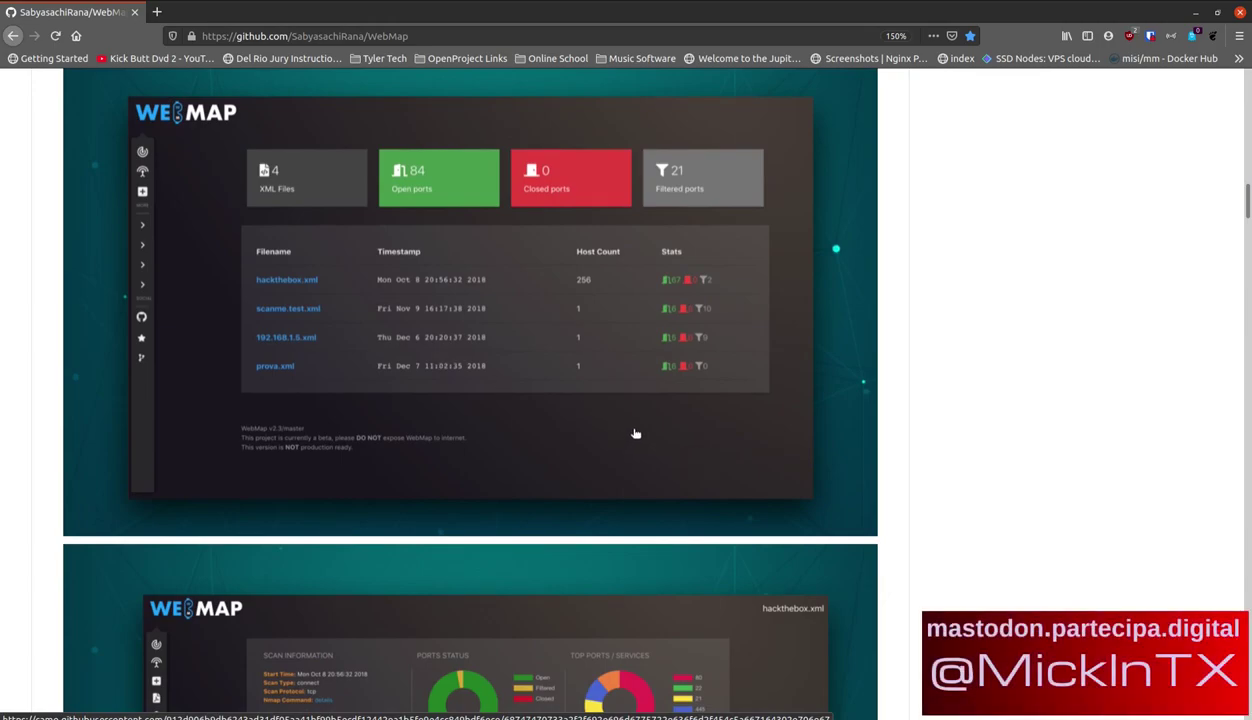
scroll(635, 433, down, 6)
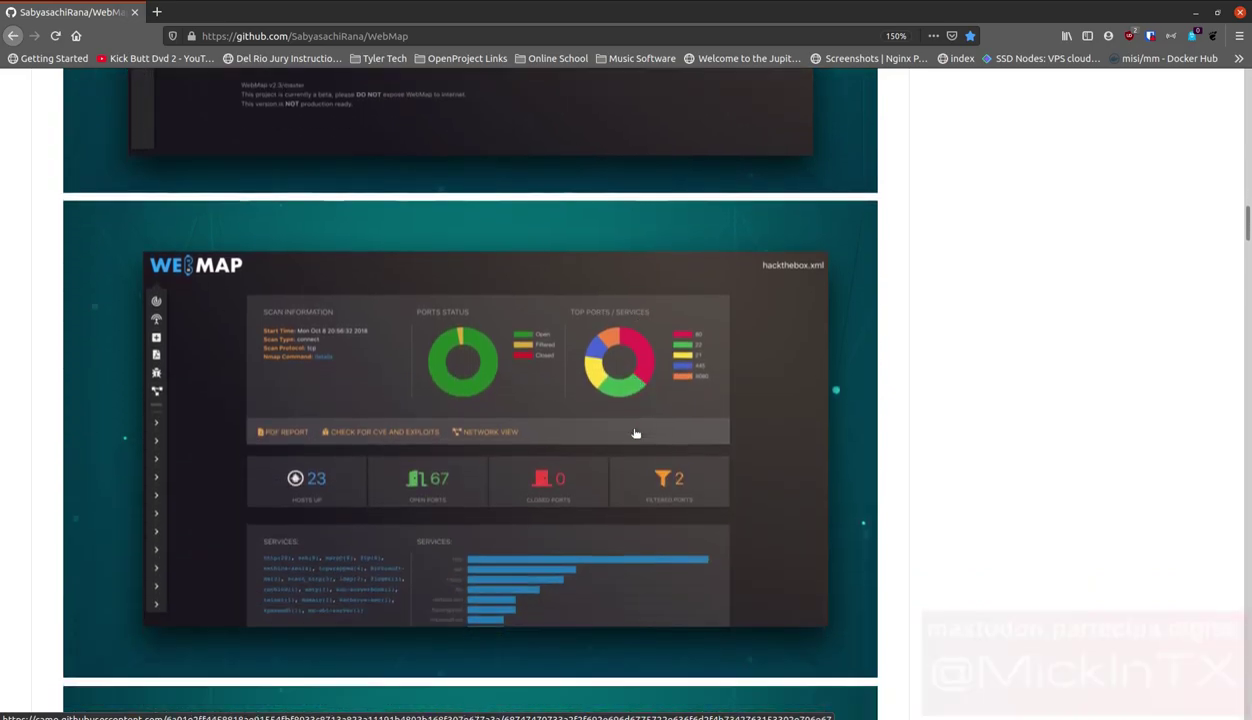
scroll(635, 433, down, 1)
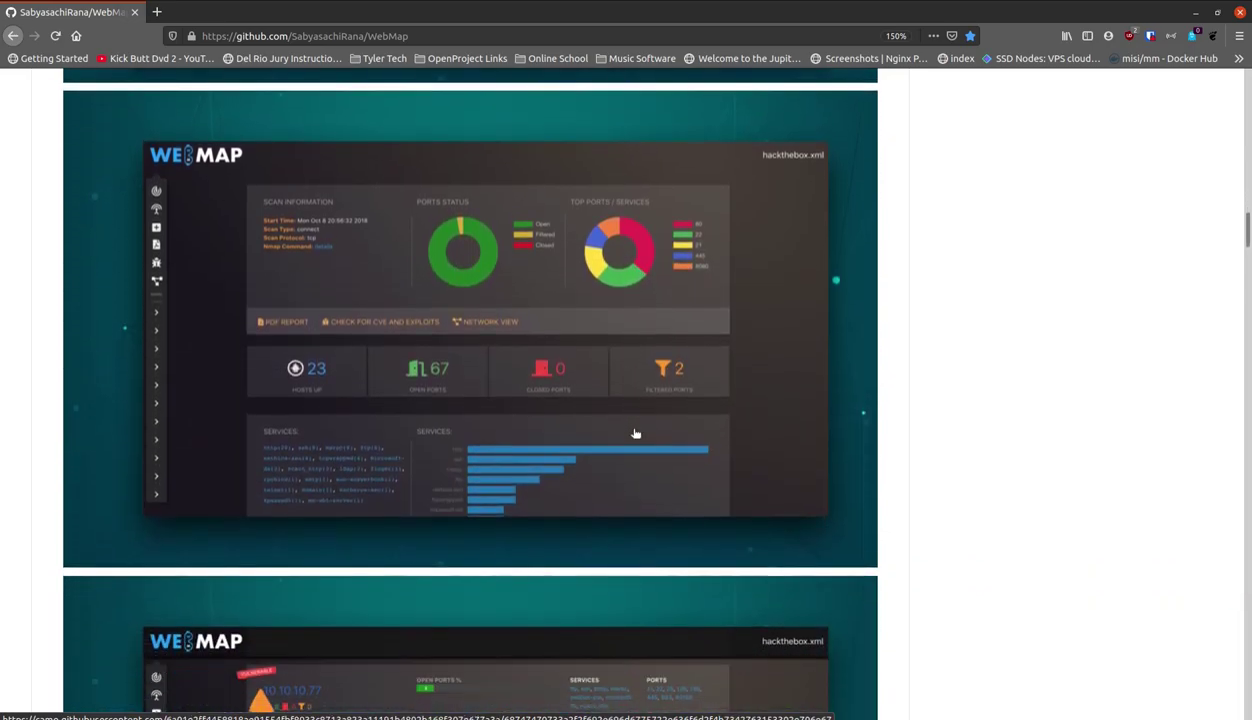
scroll(635, 433, down, 5)
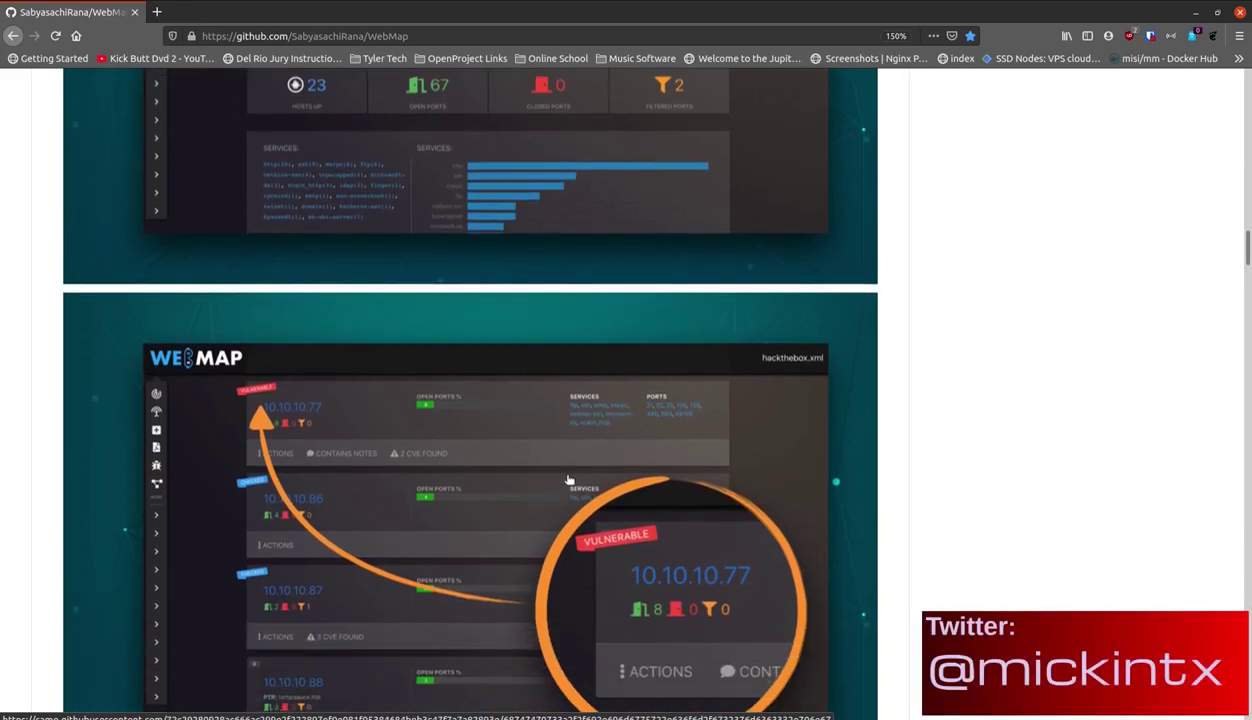
scroll(382, 475, down, 3)
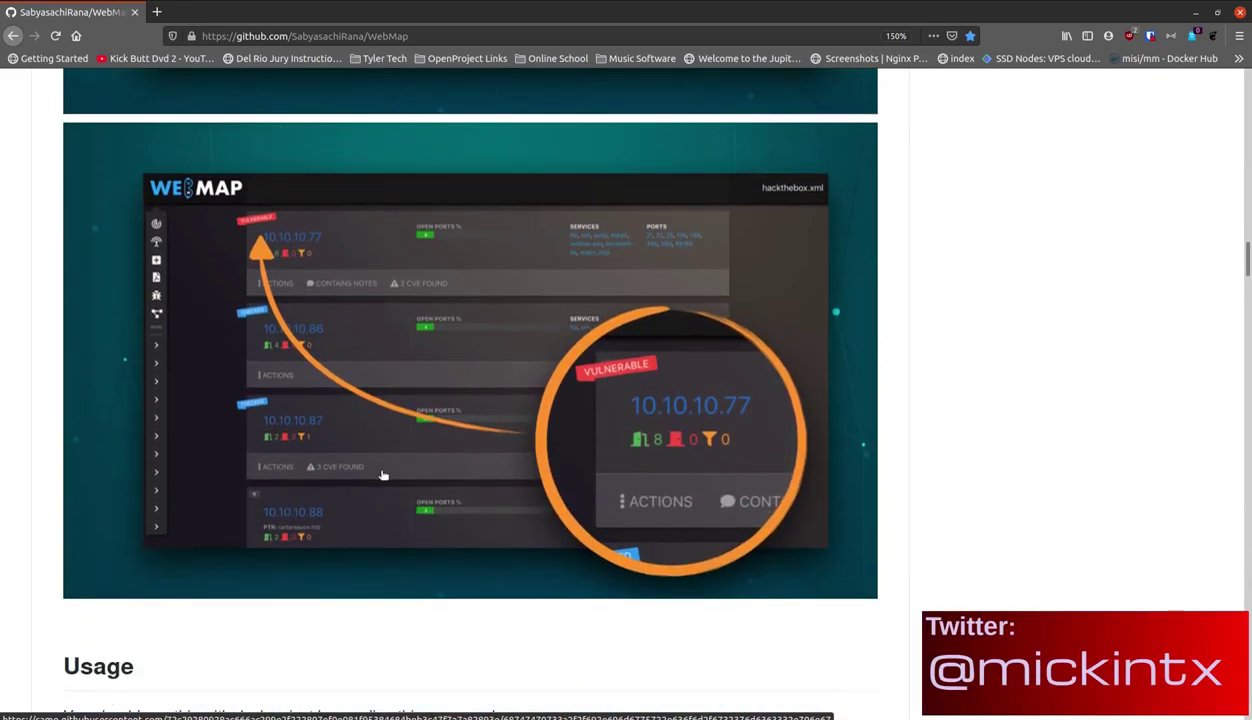
scroll(382, 475, down, 2)
scroll(382, 475, down, 4)
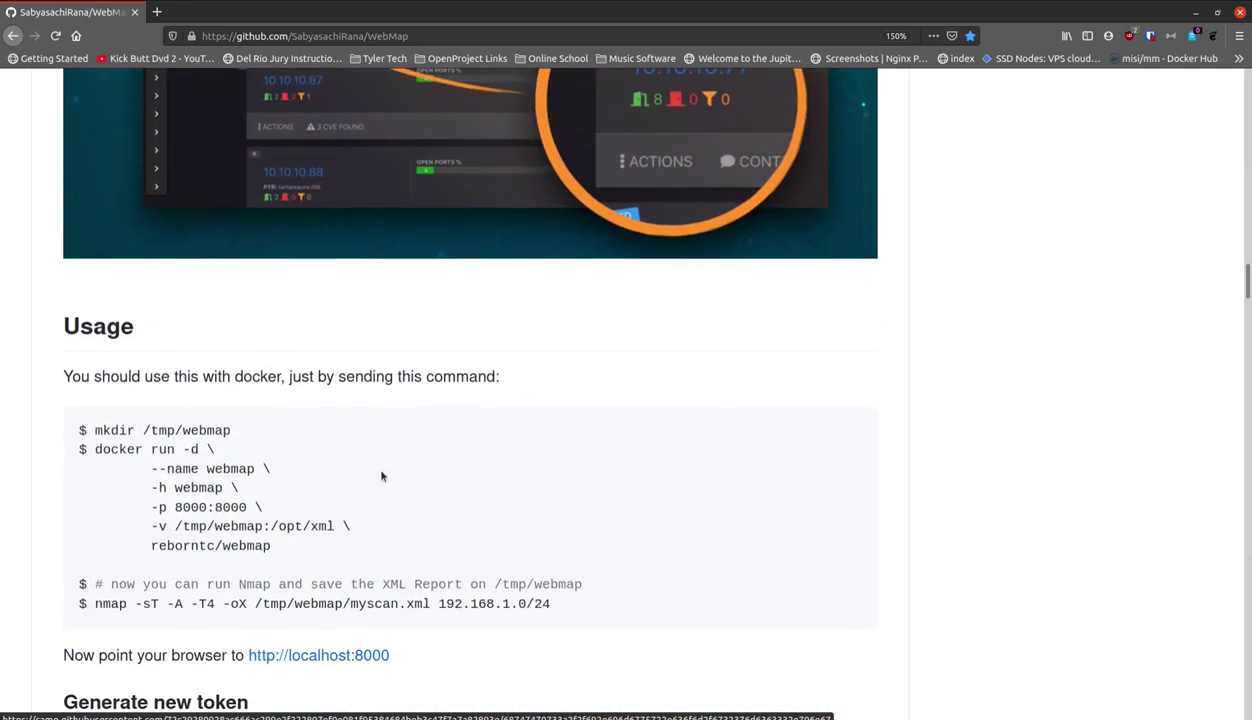
scroll(382, 476, down, 4)
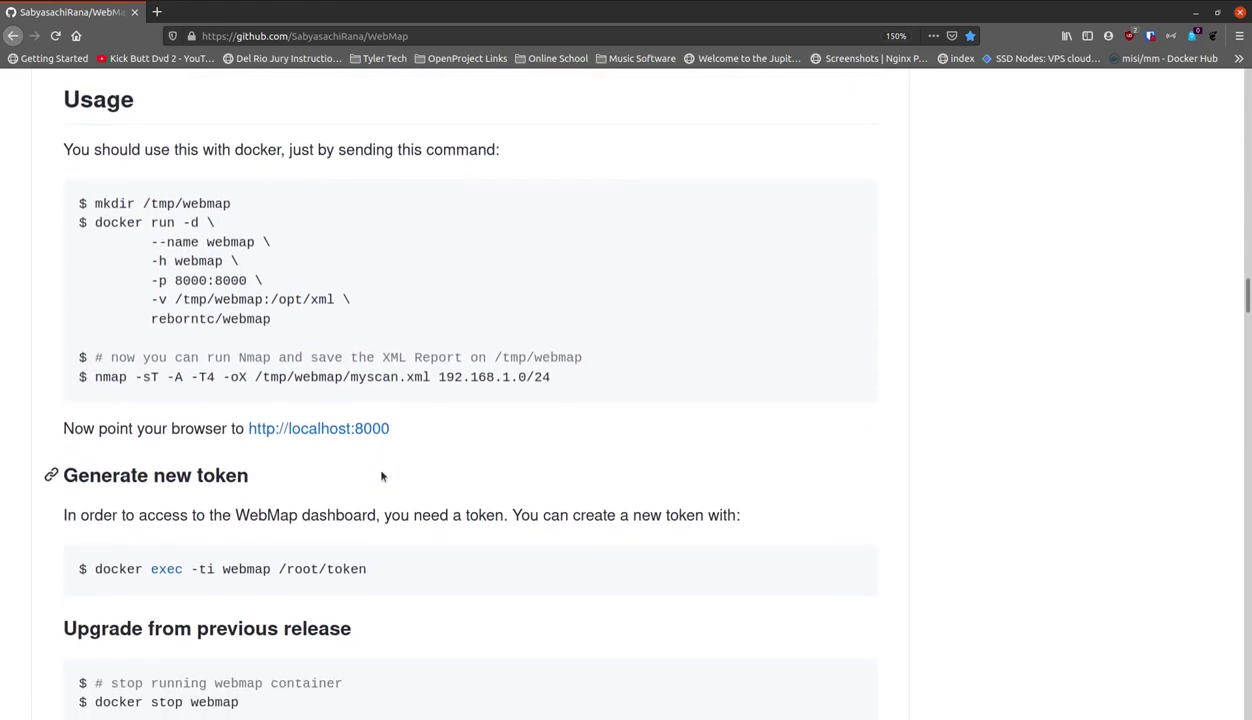
Look over the README's dashboard screenshots again and return to the Usage and token generation instructions
scroll(430, 462, up, 10)
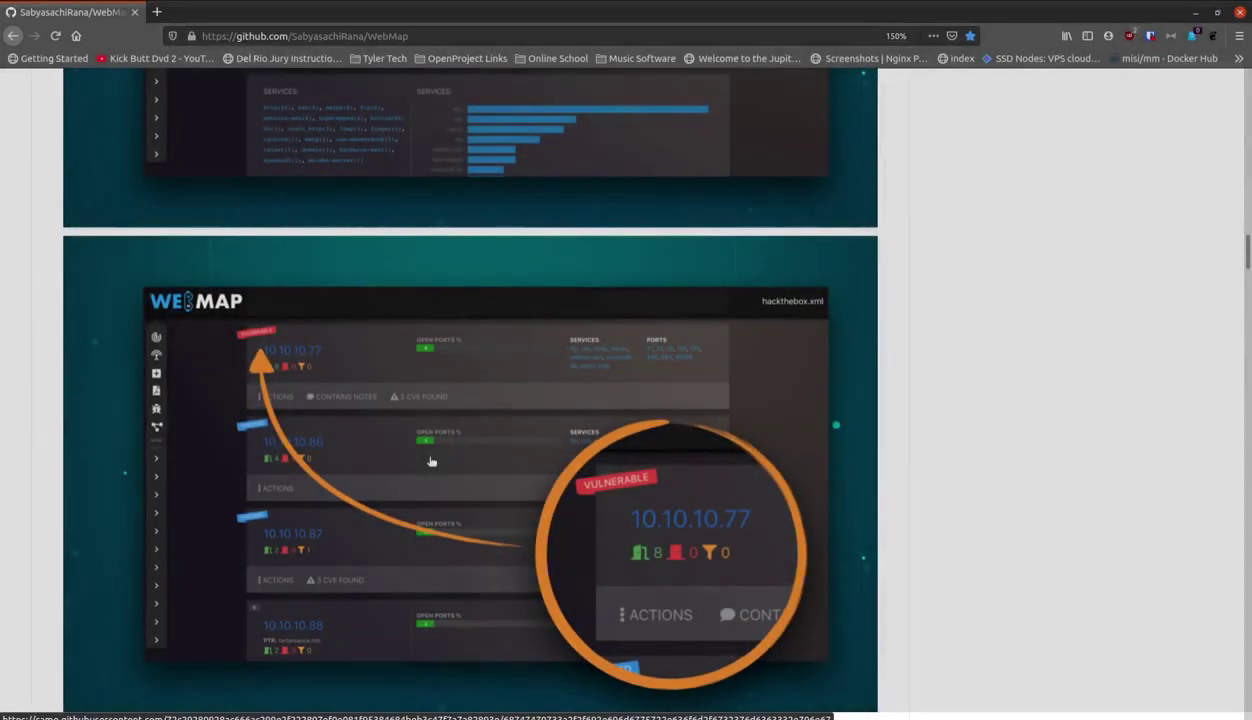
scroll(369, 453, down, 4)
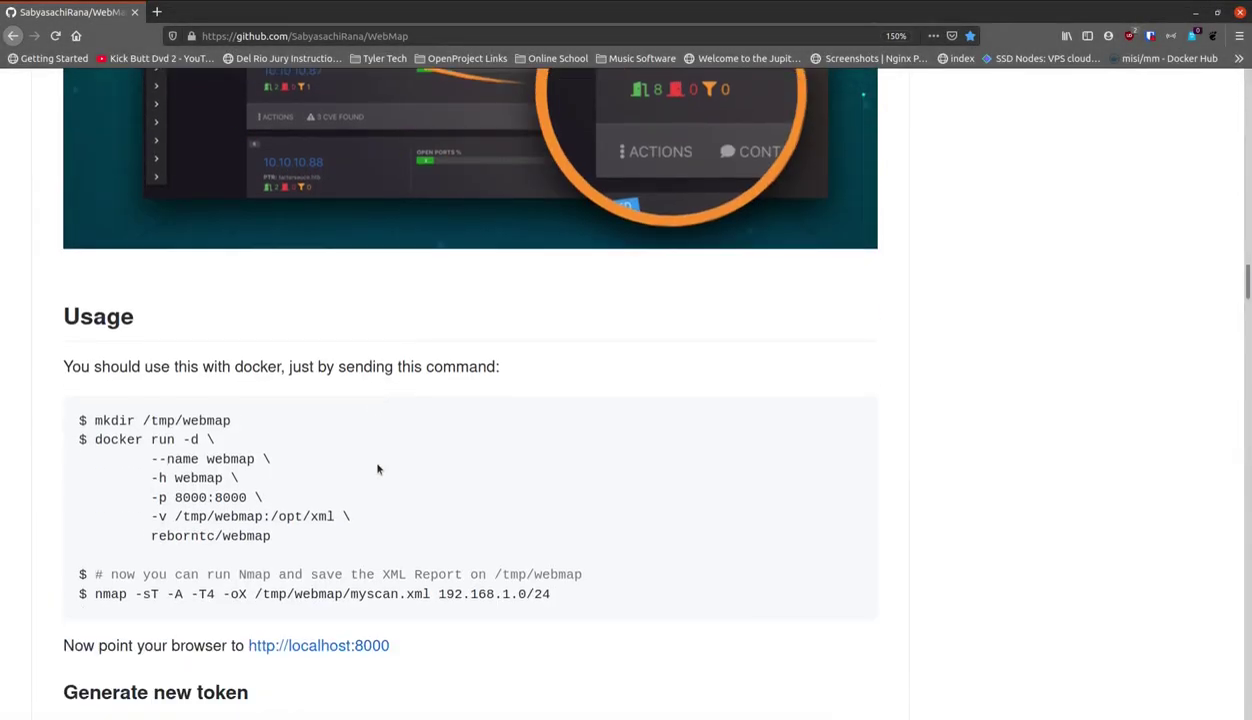
scroll(378, 469, up, 10)
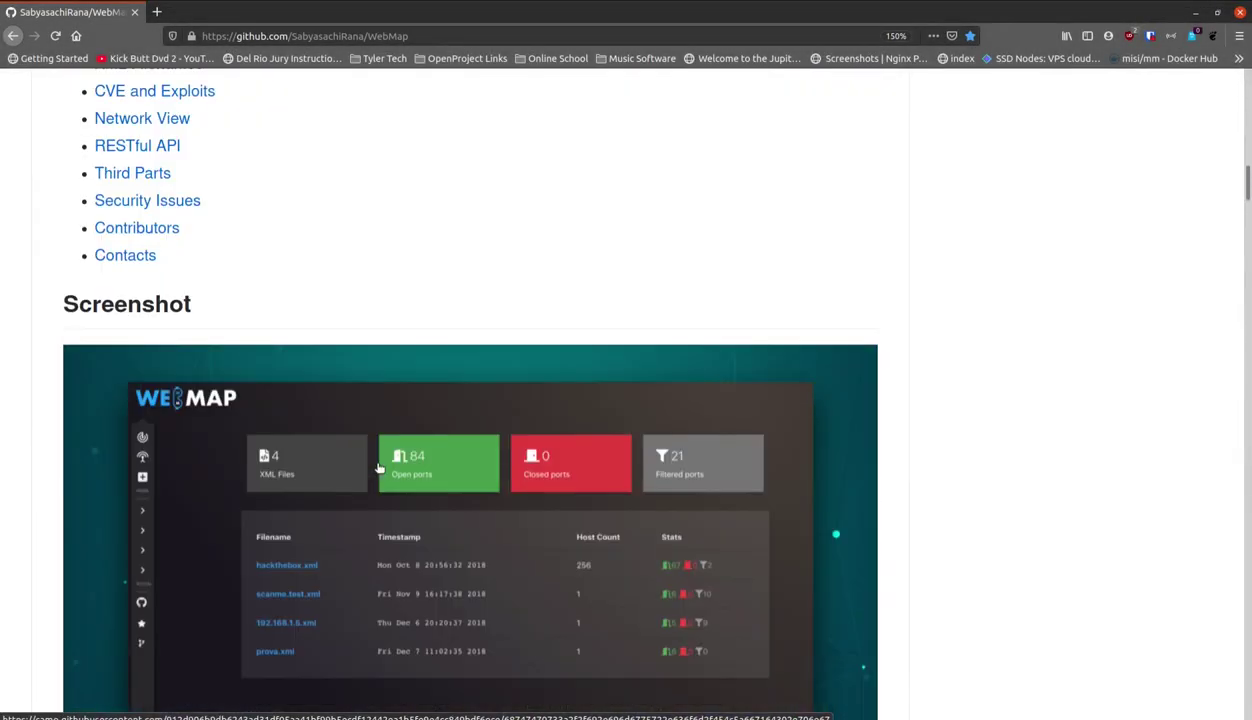
scroll(378, 469, up, 4)
scroll(378, 469, down, 15)
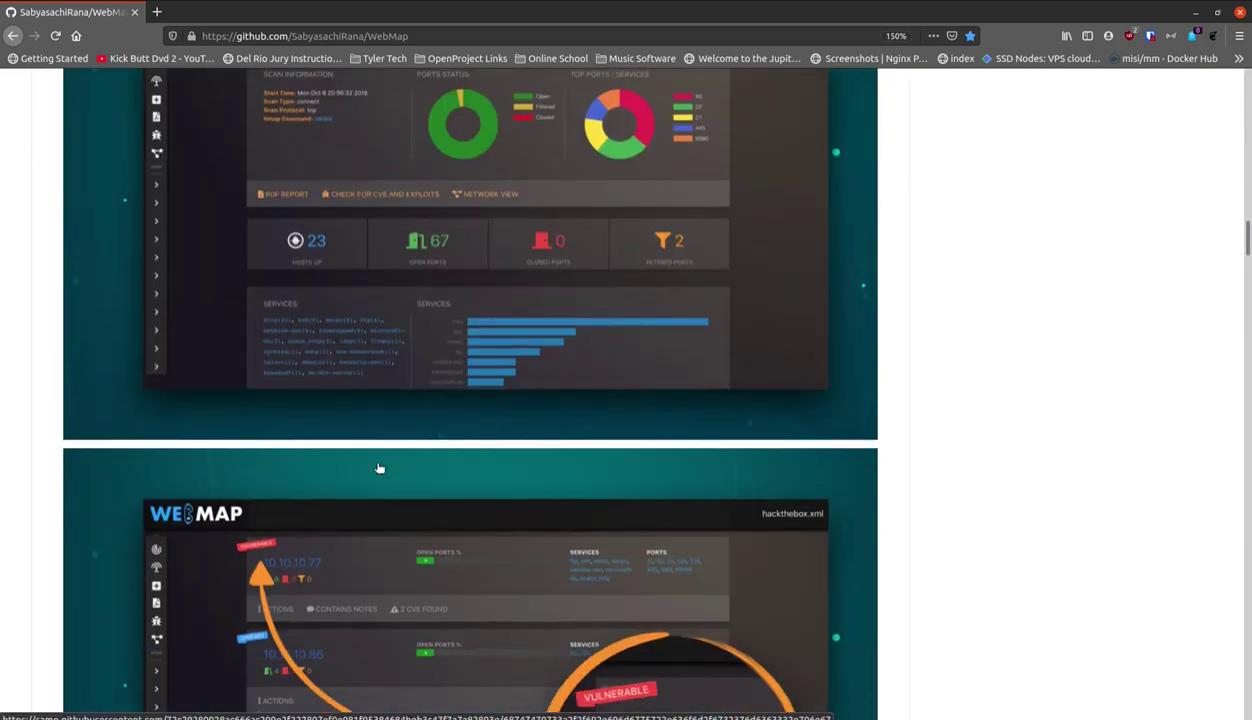
scroll(379, 468, down, 10)
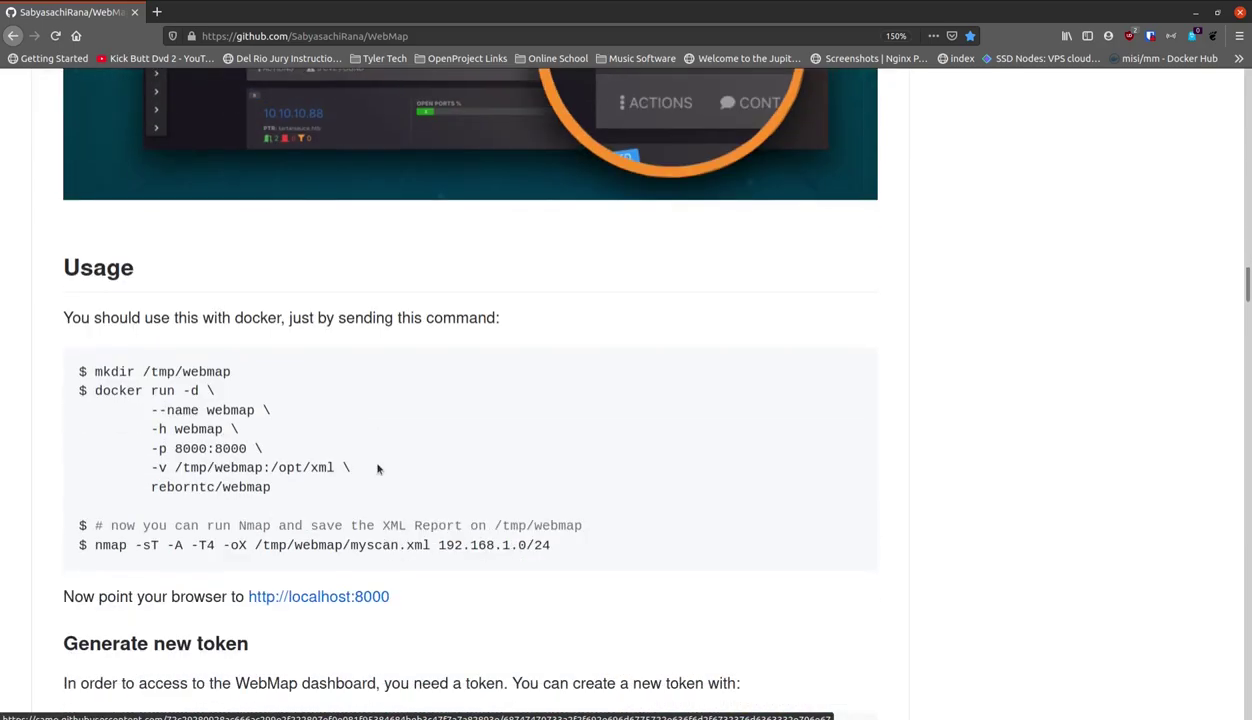
scroll(378, 469, down, 3)
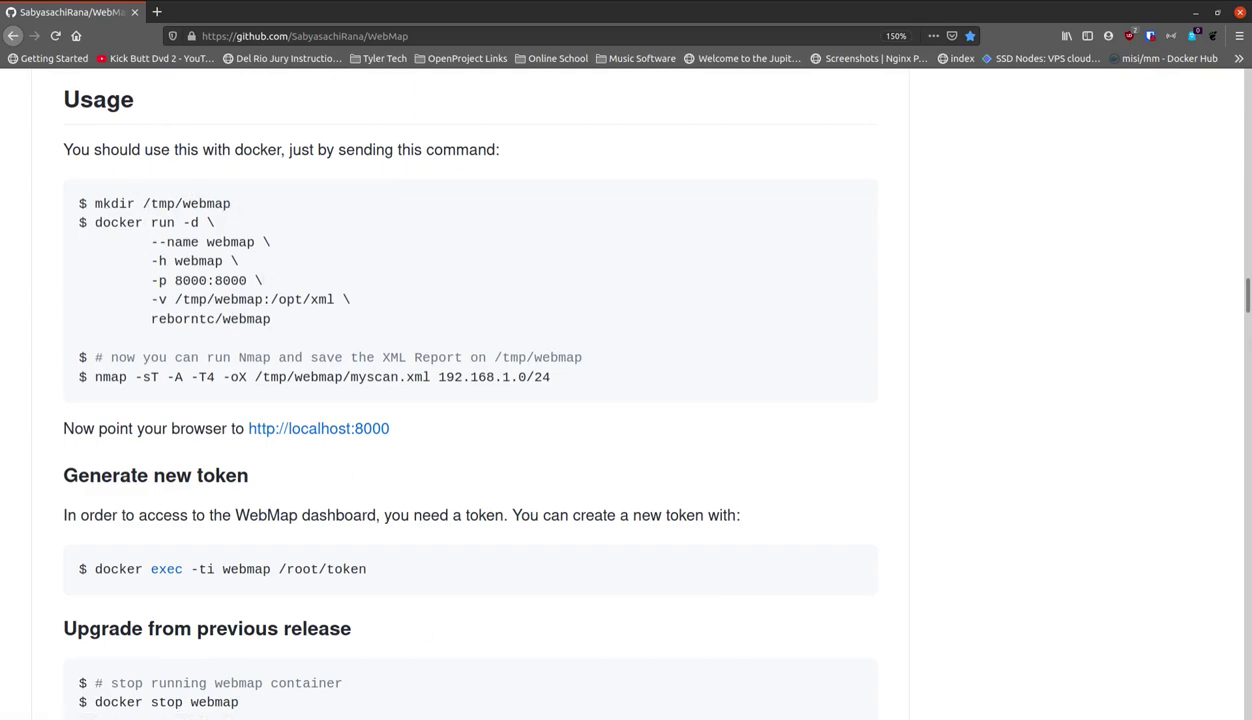
Open a terminal and create the directory /tmp/webmap using mkdir with the -p option
key(ctrl+alt+t)
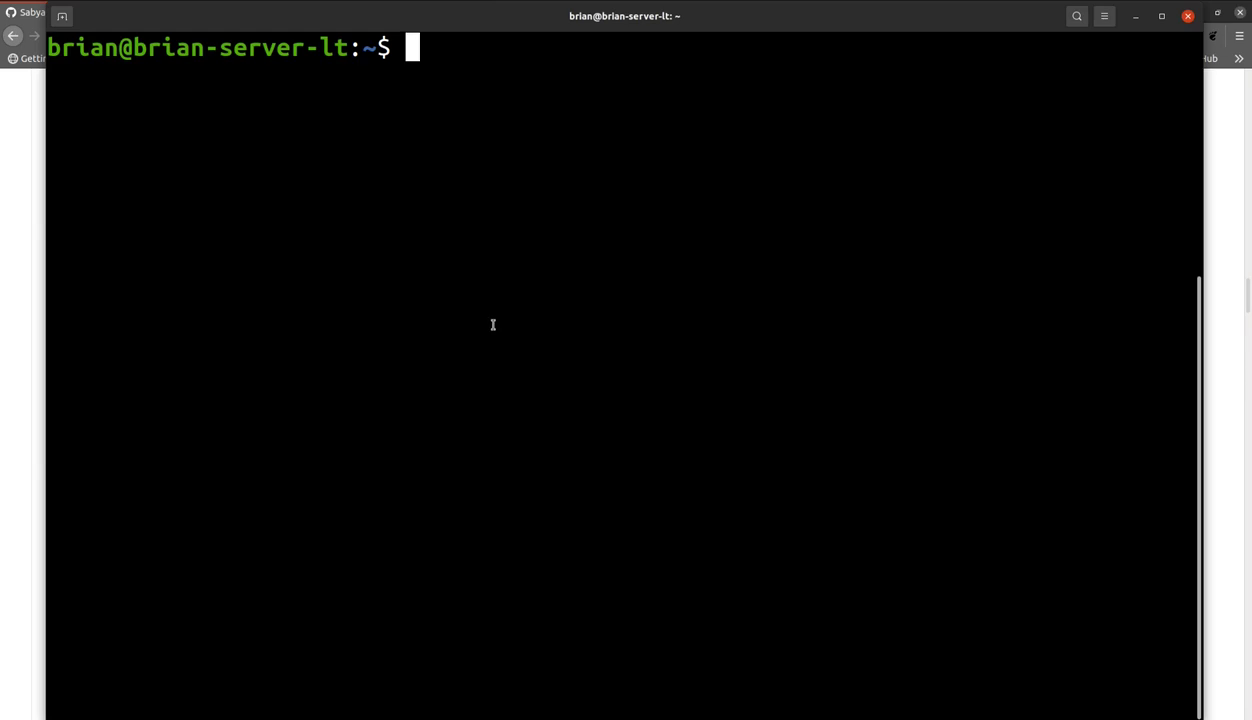
text(mkdir )
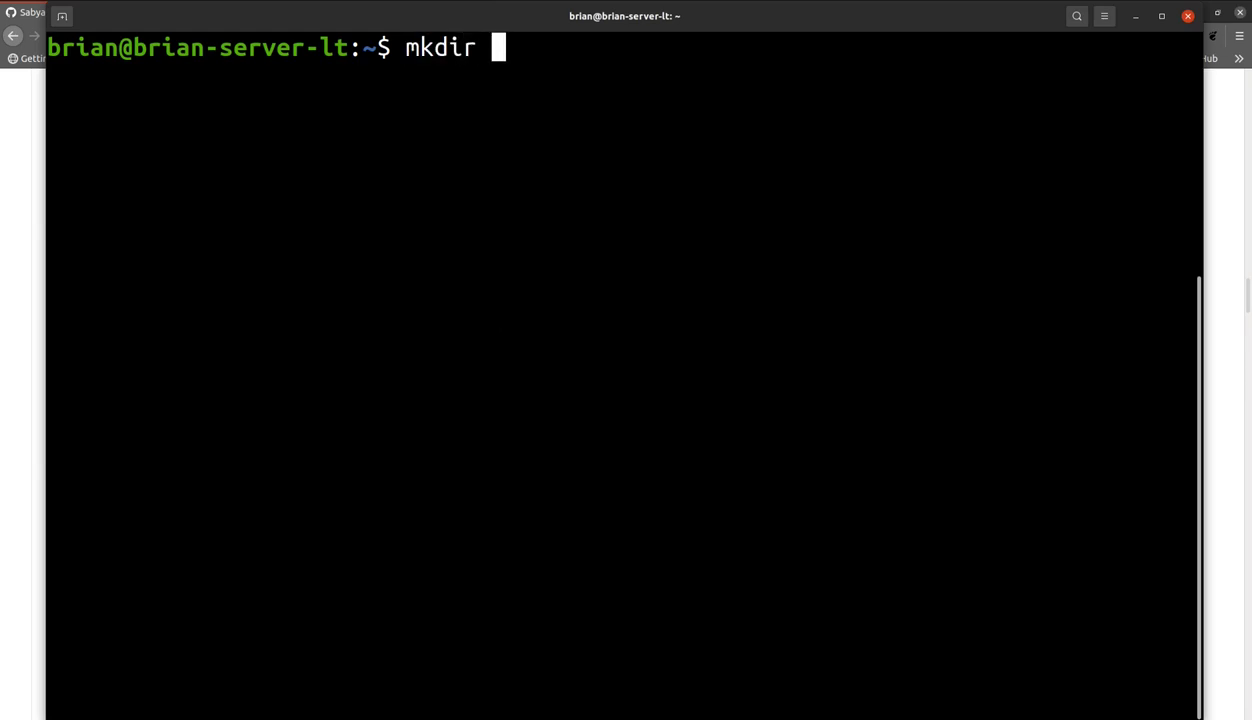
text(-p /tmp)
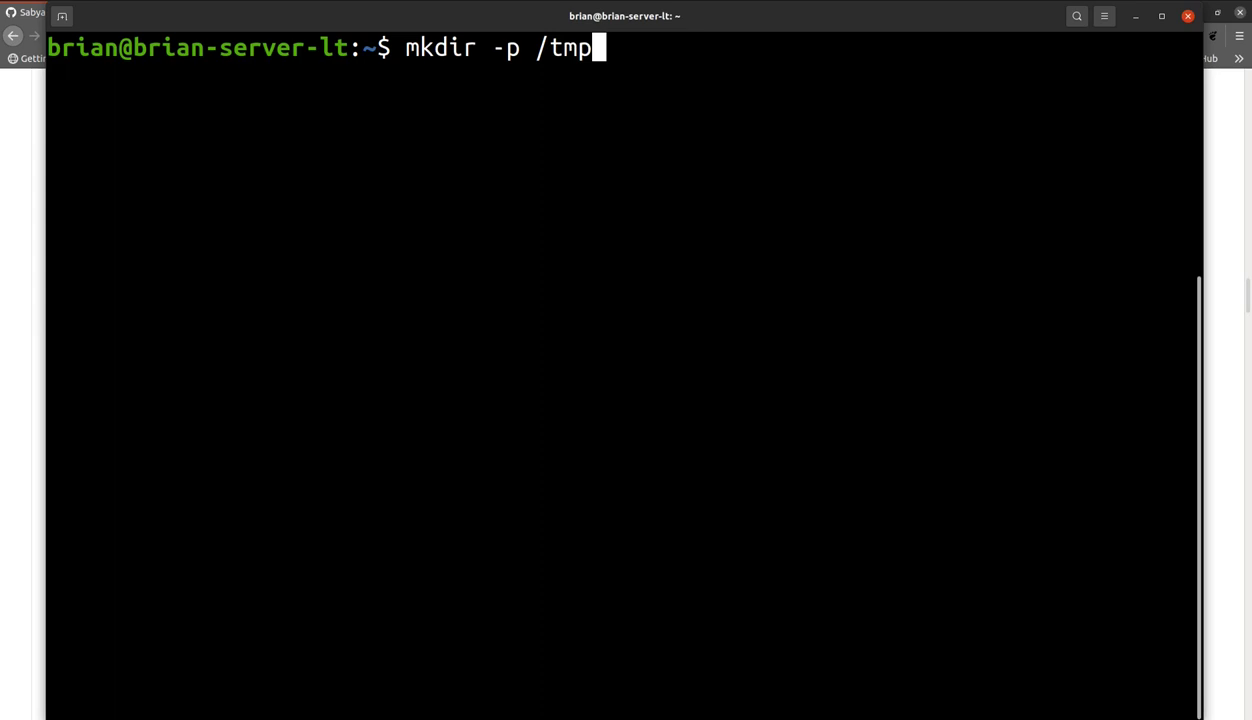
text(/)
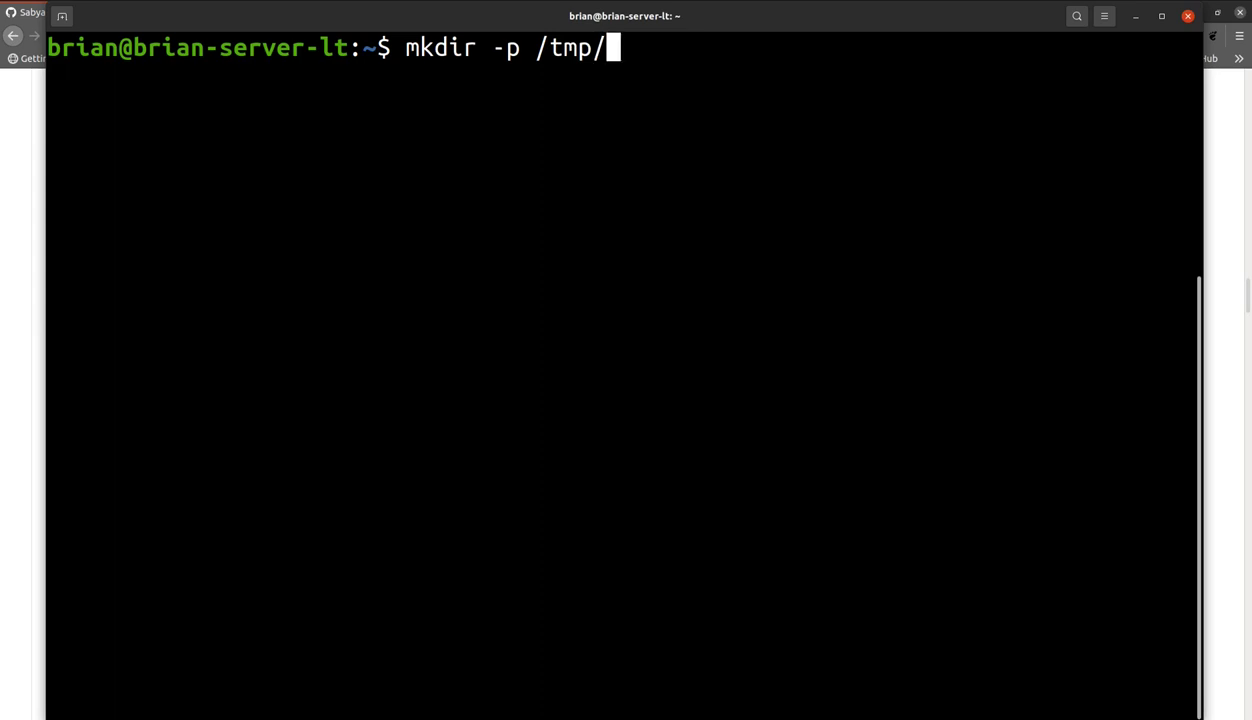
text(webmap)
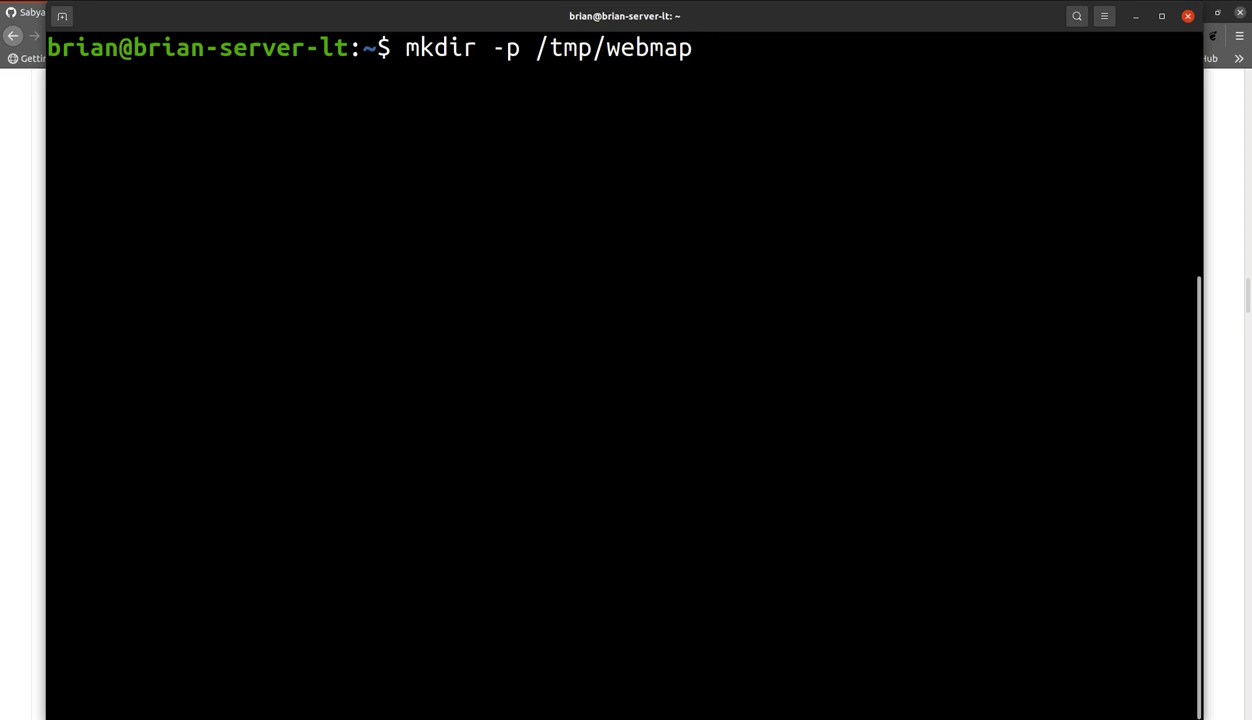
key(Return)
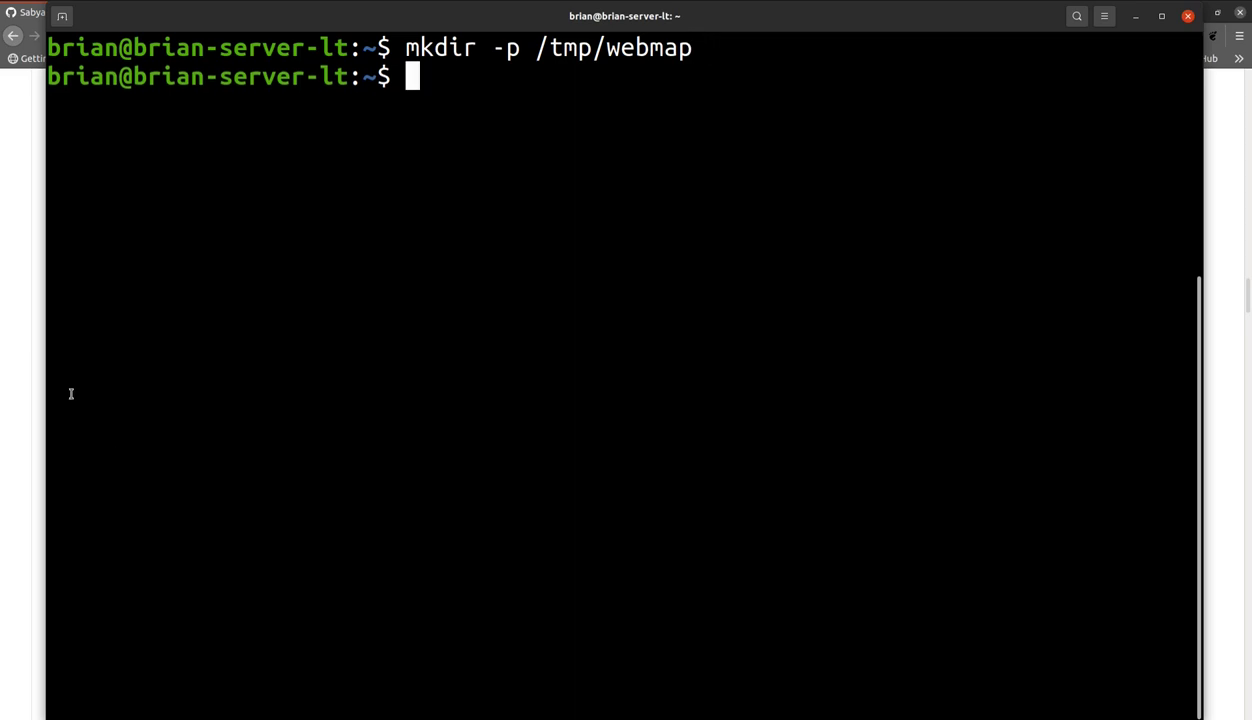
Copy the multi-line docker run command from the README's Usage section in the browser and paste it into the terminal
click(20, 348)
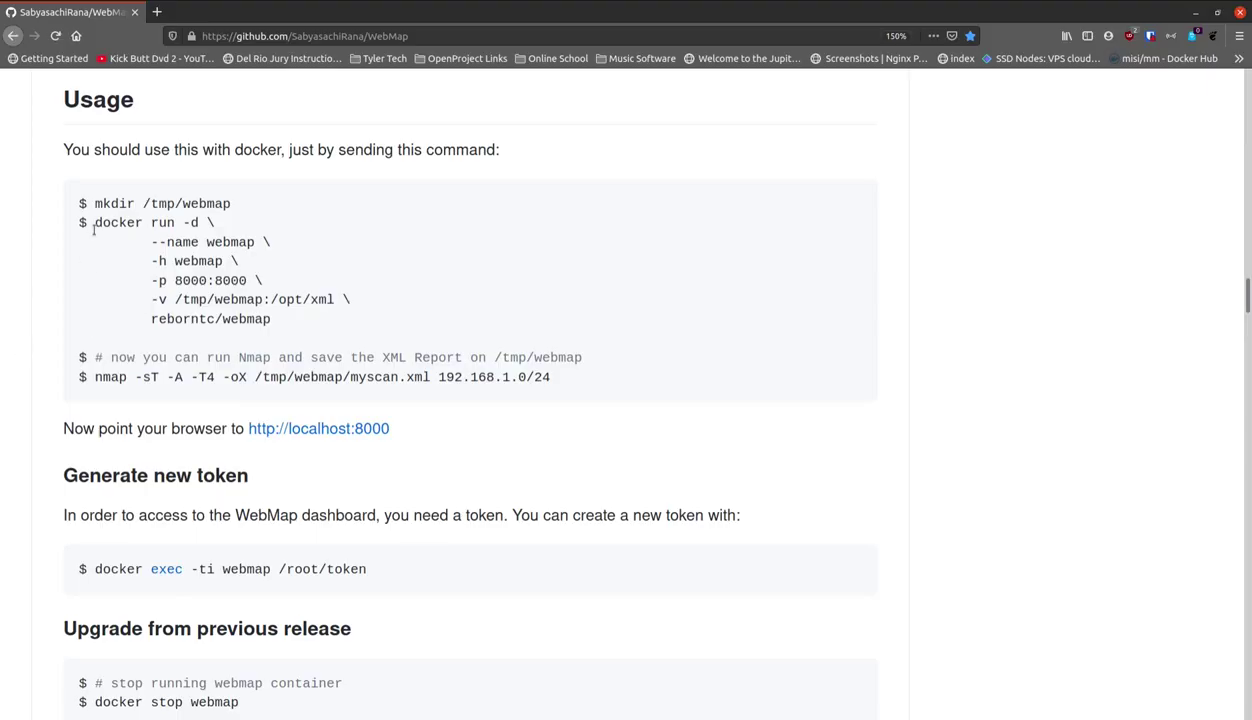
drag(94, 222, 283, 317)
key(ctrl+c)
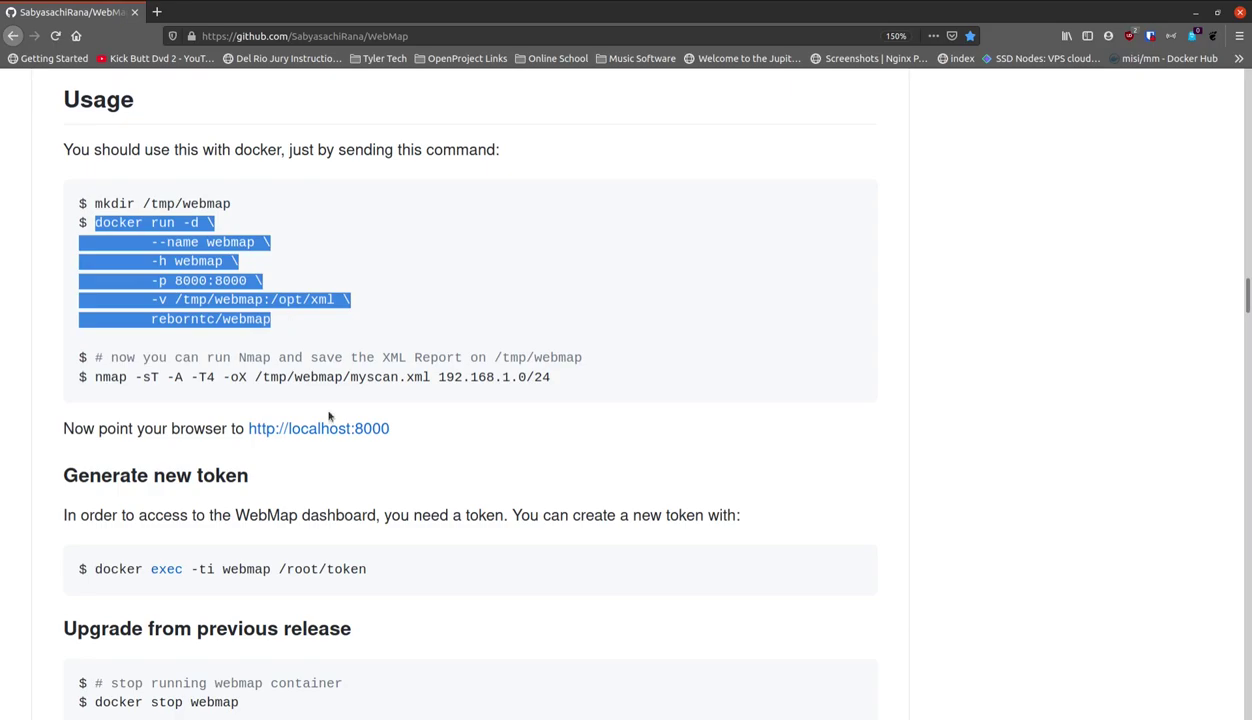
click(417, 707)
key(ctrl+shift+v)
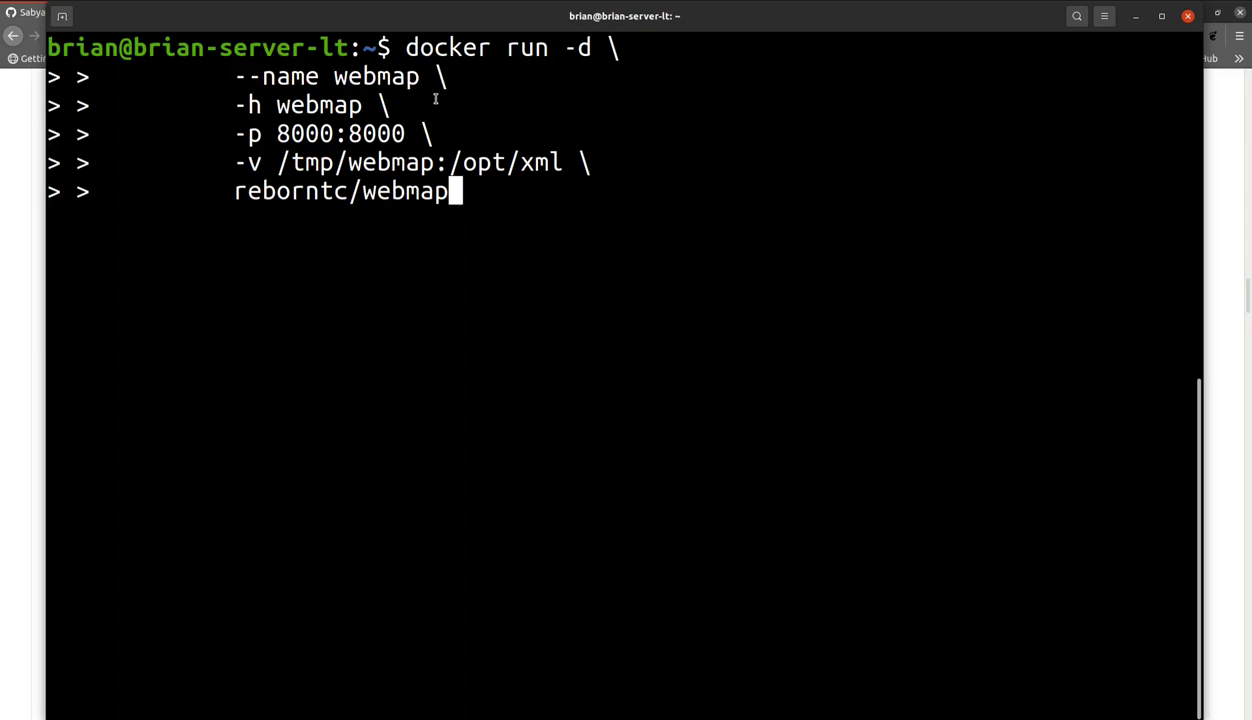
key(Left)
key(Left)
key(Left)
key(Left)
key(Left)
key(Left)
key(Left)
key(Left)
key(Left)
key(Left)
key(Left)
key(Left)
key(Left)
key(Left)
key(Left)
key(Left)
key(Left)
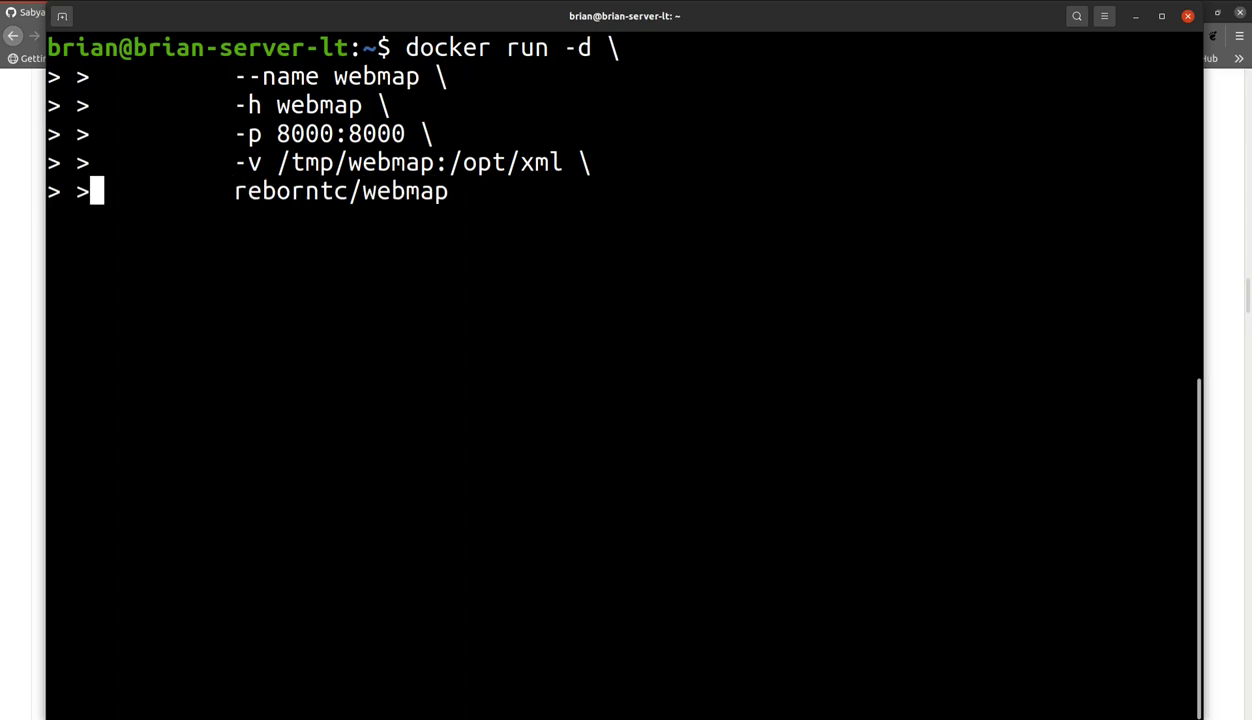
key(Right)
key(Right)
key(Right)
key(Right)
key(Right)
key(Right)
key(Right)
key(Right)
key(Right)
key(Right)
key(Right)
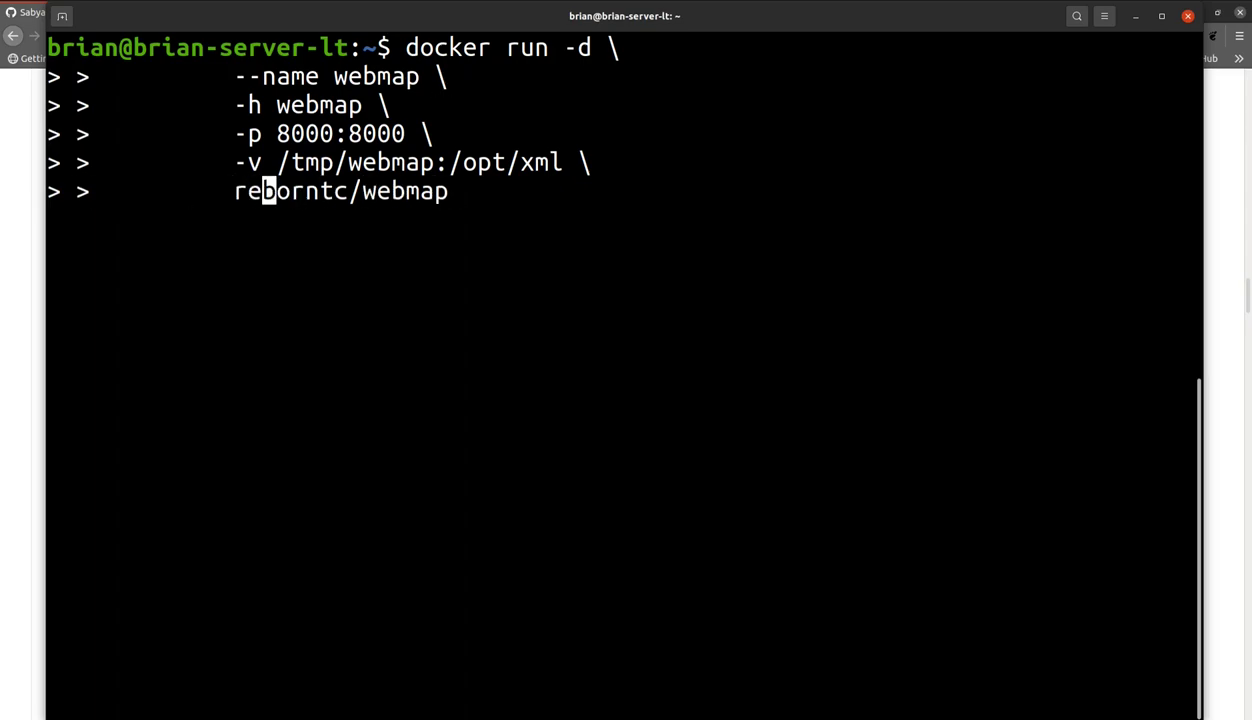
key(Right)
key(Right)
key(Right)
key(Right)
key(Right)
key(Right)
Abandon the pasted multi-line entry and complete the recalled single-line docker run command with the image name reborntc/webmap
key(ctrl+c)
key(Up)
key(Left)
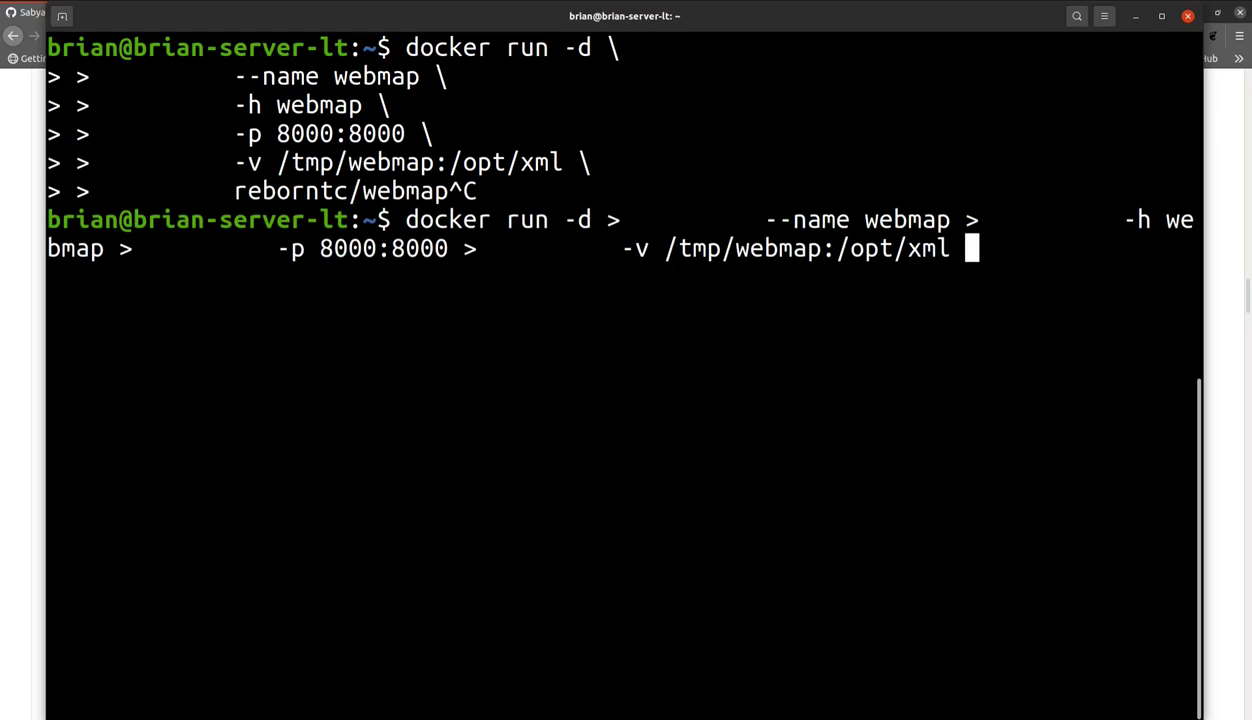
text(reborntc/)
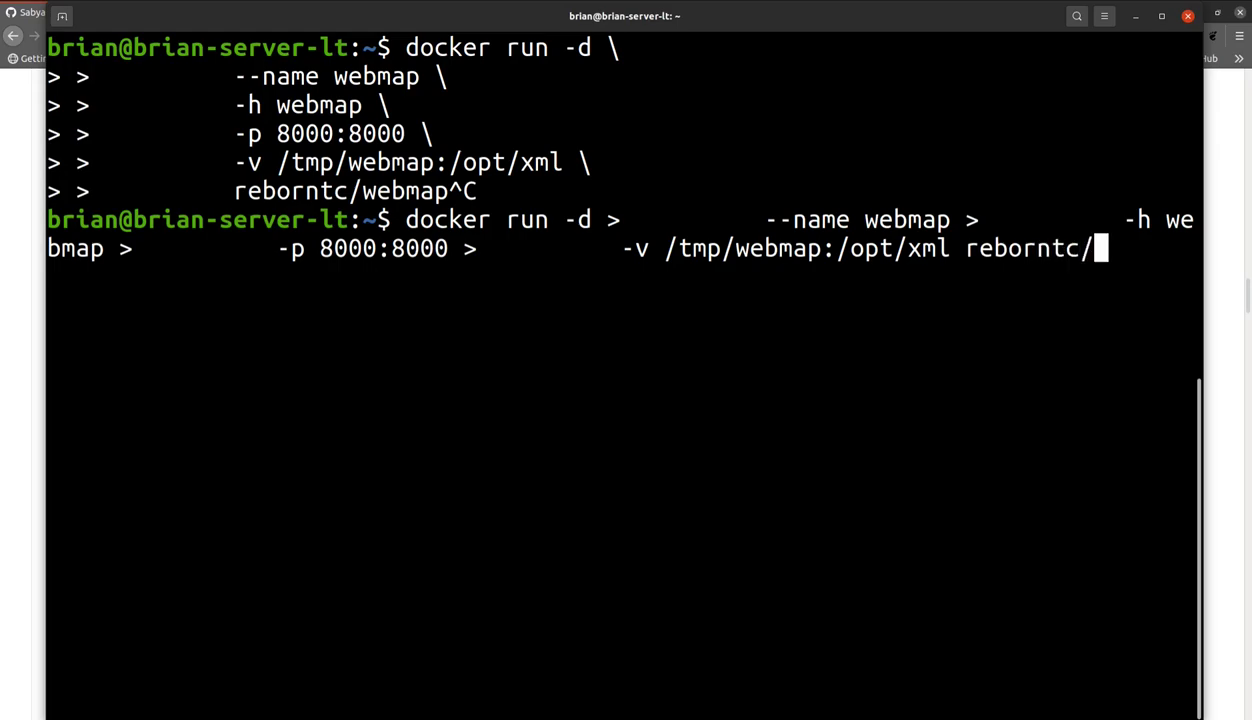
text(webmap)
Remove the stray > and extra spaces before the -v option in the docker run command, keeping one space
key(Left)
key(Left)
key(Left)
key(Left)
key(Left)
key(Left)
key(Left)
key(Left)
key(Left)
key(Left)
key(Left)
key(Left)
key(Left)
key(Left)
key(Left)
key(Left)
key(Left)
key(Left)
key(Left)
key(Left)
key(Left)
key(Left)
key(Left)
key(Left)
key(Left)
key(Left)
key(Left)
key(Left)
key(Left)
key(Left)
key(Left)
key(Left)
key(Left)
key(Left)
key(Left)
key(Left)
key(Left)
key(Left)
key(Left)
key(BackSpace)
key(BackSpace)
key(BackSpace)
key(BackSpace)
key(BackSpace)
key(BackSpace)
key(BackSpace)
key(BackSpace)
key(BackSpace)
key(BackSpace)
key(BackSpace)
Delete the stray > and surplus spaces between the 8000:8000 port option and the preceding -h webmap option
key(Left)
key(Left)
key(Left)
key(Left)
key(Left)
key(Left)
key(Left)
key(Left)
key(Left)
key(Left)
key(Left)
key(Left)
key(Left)
key(Left)
key(Right)
key(BackSpace)
key(BackSpace)
key(BackSpace)
key(BackSpace)
key(BackSpace)
key(BackSpace)
key(BackSpace)
key(BackSpace)
key(BackSpace)
key(BackSpace)
key(BackSpace)
Clear the stray > and surplus spaces between --name webmap and -h webmap, leaving a single space
key(Left)
key(Left)
key(Left)
key(Left)
key(Left)
key(Left)
key(Left)
key(Left)
key(Left)
key(Left)
key(BackSpace)
key(BackSpace)
key(BackSpace)
key(BackSpace)
key(BackSpace)
key(BackSpace)
key(BackSpace)
key(BackSpace)
key(BackSpace)
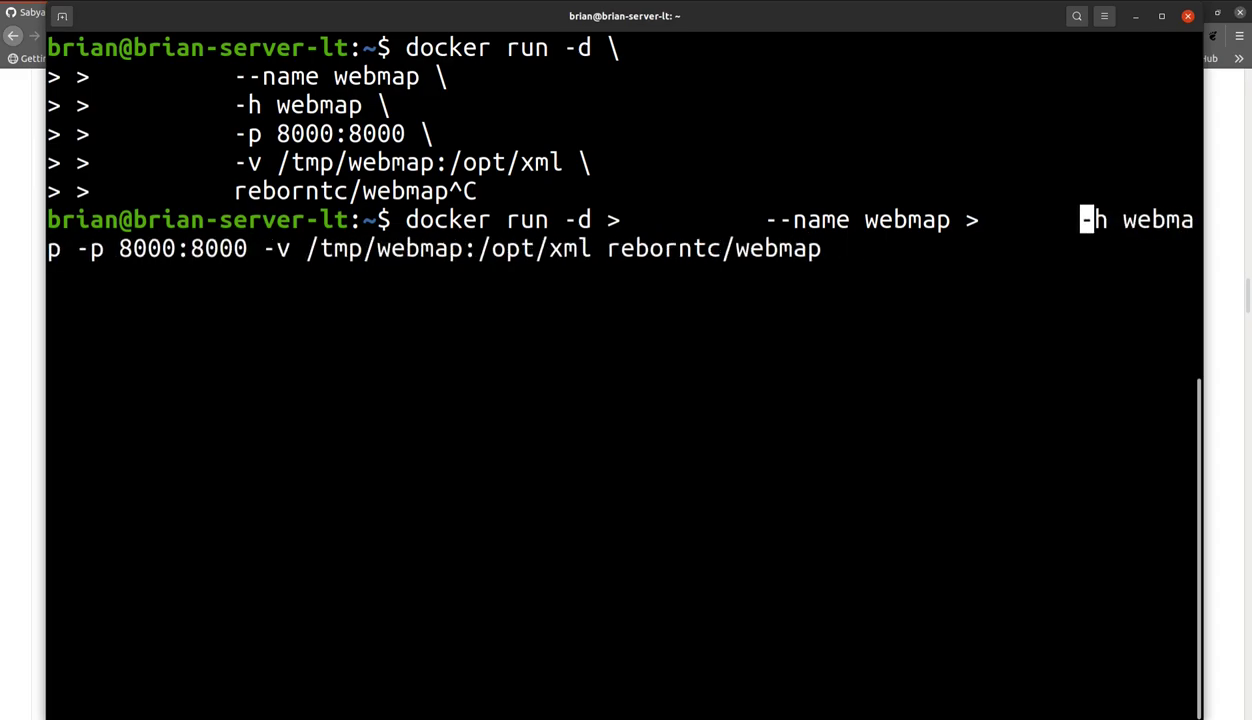
key(BackSpace)
key(BackSpace)
Delete the stray > and extra spaces between docker run -d and the --name option, leaving a single space
key(Left)
key(Left)
key(Left)
key(Left)
key(Left)
key(Left)
key(Left)
key(Left)
key(Left)
key(Left)
key(Left)
key(Left)
key(Left)
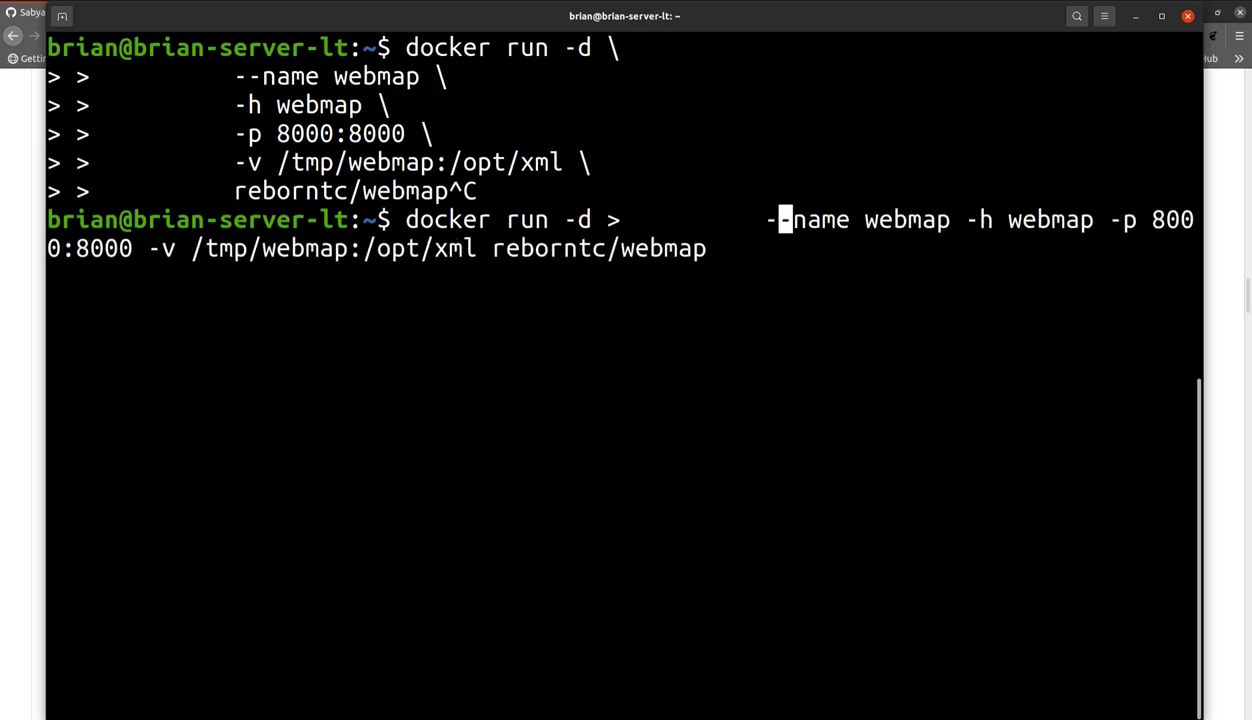
key(Left)
key(BackSpace)
key(BackSpace)
key(BackSpace)
key(BackSpace)
key(BackSpace)
key(BackSpace)
key(BackSpace)
key(BackSpace)
key(BackSpace)
key(BackSpace)
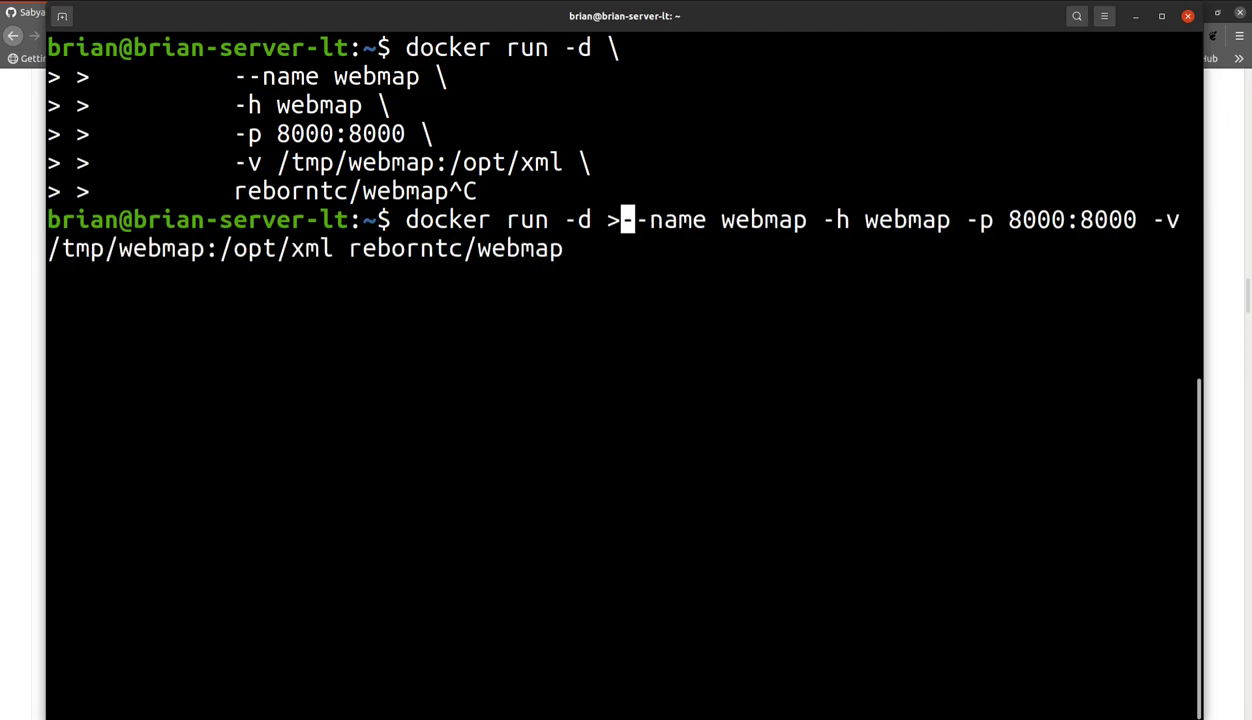
key(BackSpace)
key(Left)
key(Left)
key(Left)
key(Left)
key(Left)
key(Left)
key(Left)
key(Left)
key(Left)
key(Left)
key(Left)
key(Left)
key(Left)
key(Right)
key(Right)
key(Right)
key(Right)
key(Right)
key(Right)
key(Right)
key(Right)
key(Right)
key(Right)
key(Right)
key(Right)
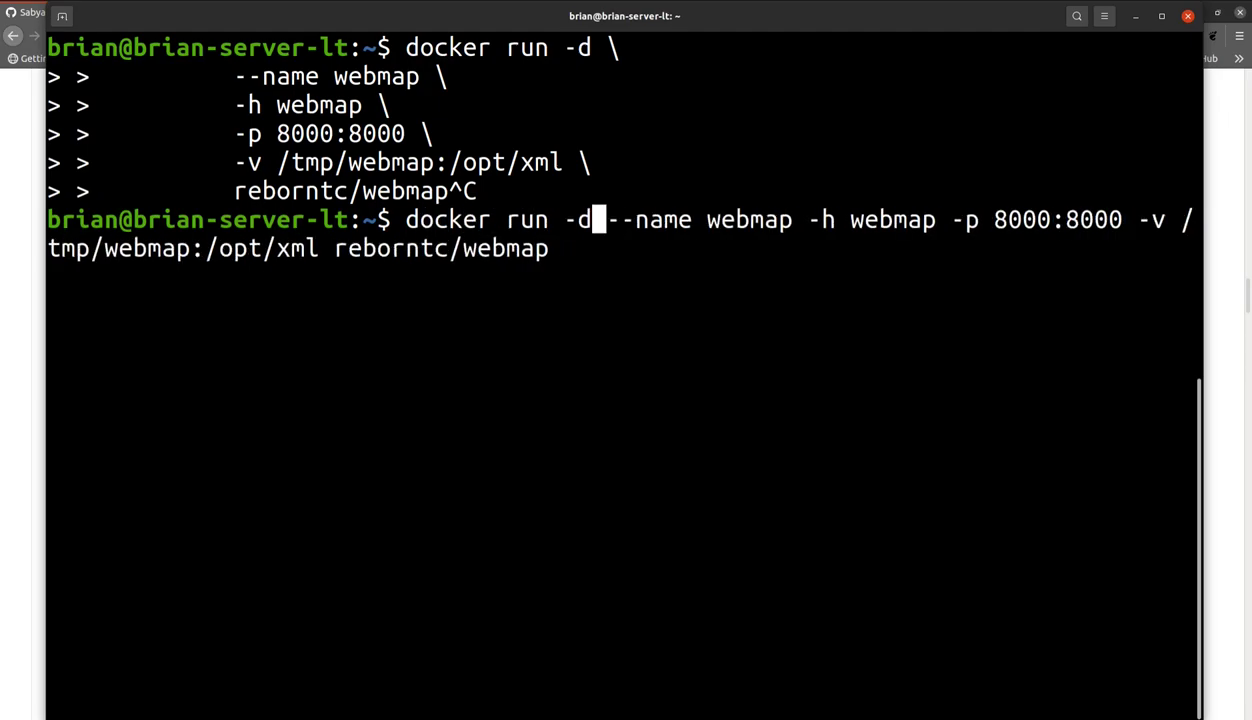
Review the container name and hostname options in the docker run command
key(Right)
key(Right)
key(Right)
key(Right)
key(Right)
key(Right)
key(Right)
key(Right)
key(Right)
key(Right)
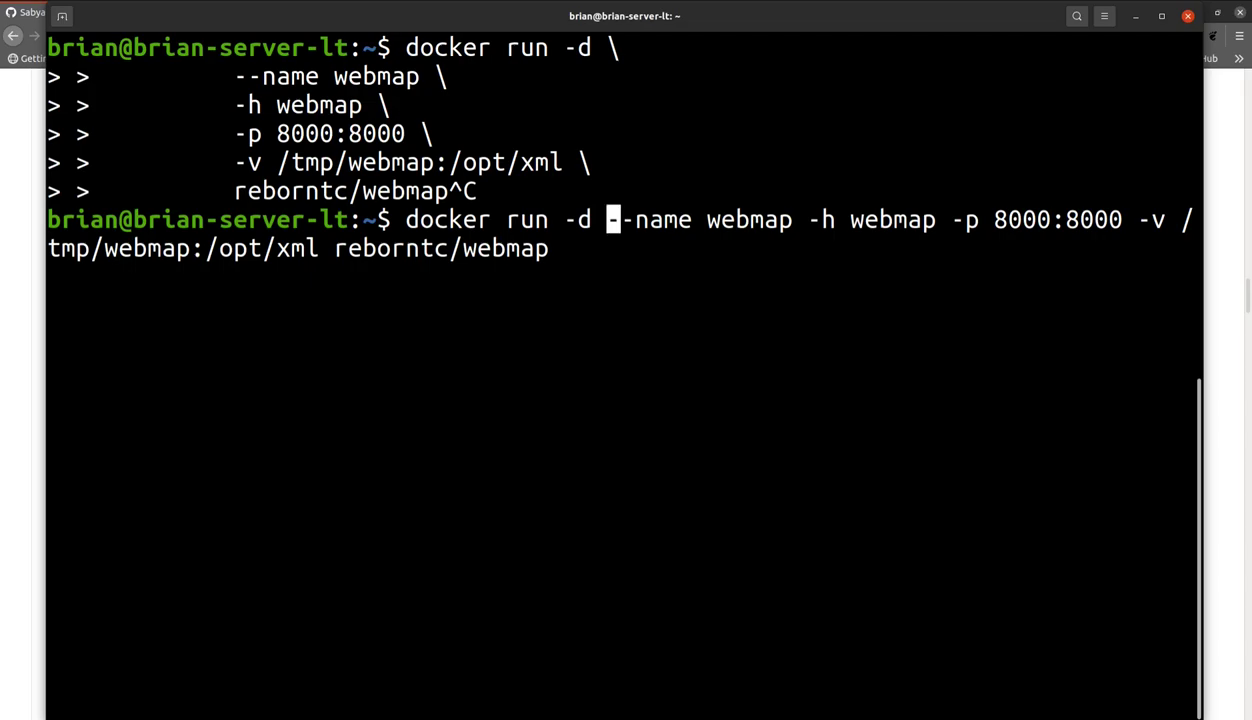
key(Right)
key(Right)
key(Right)
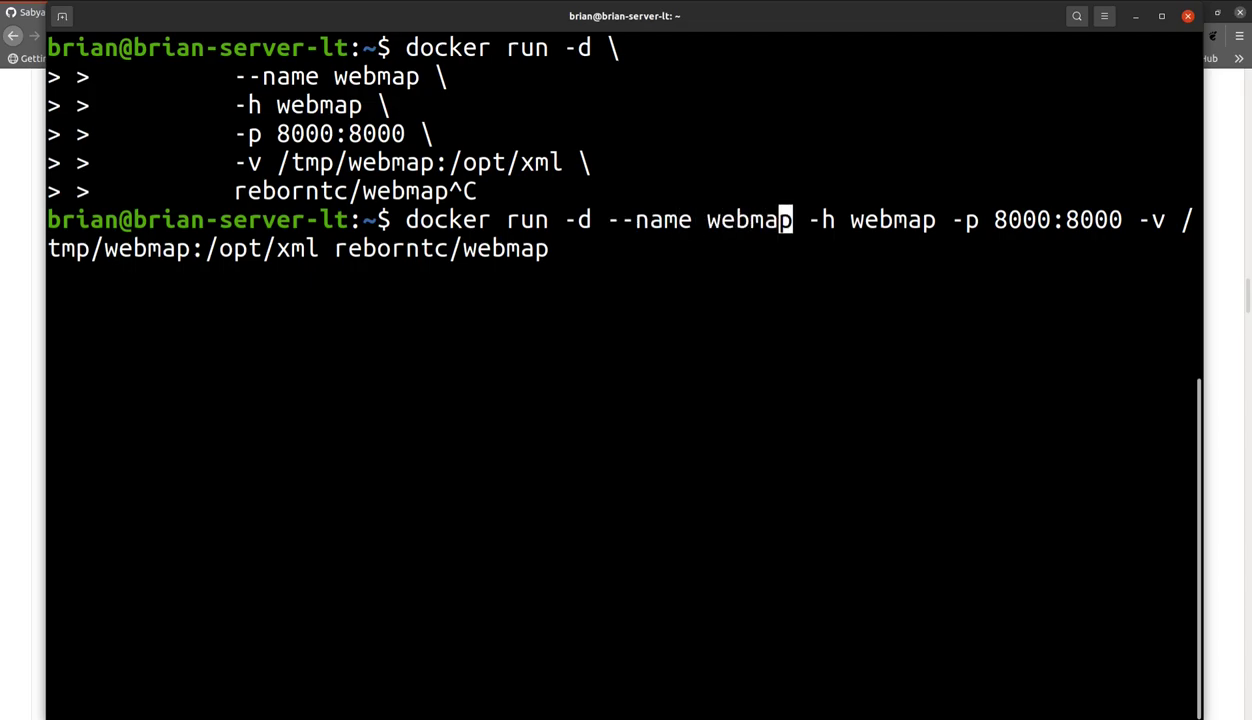
key(Right)
key(Right)
key(Right)
key(Right)
key(Right)
key(Right)
key(Right)
key(Right)
key(Right)
key(Right)
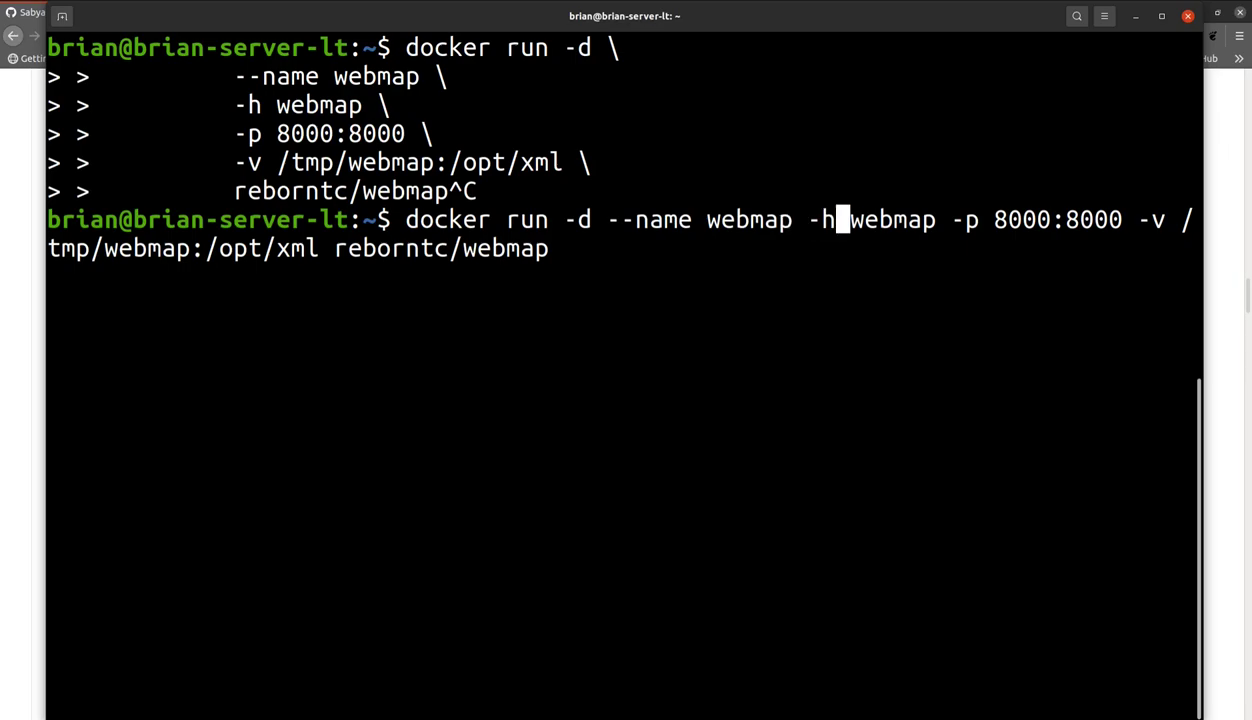
key(Right)
key(Right)
key(Right)
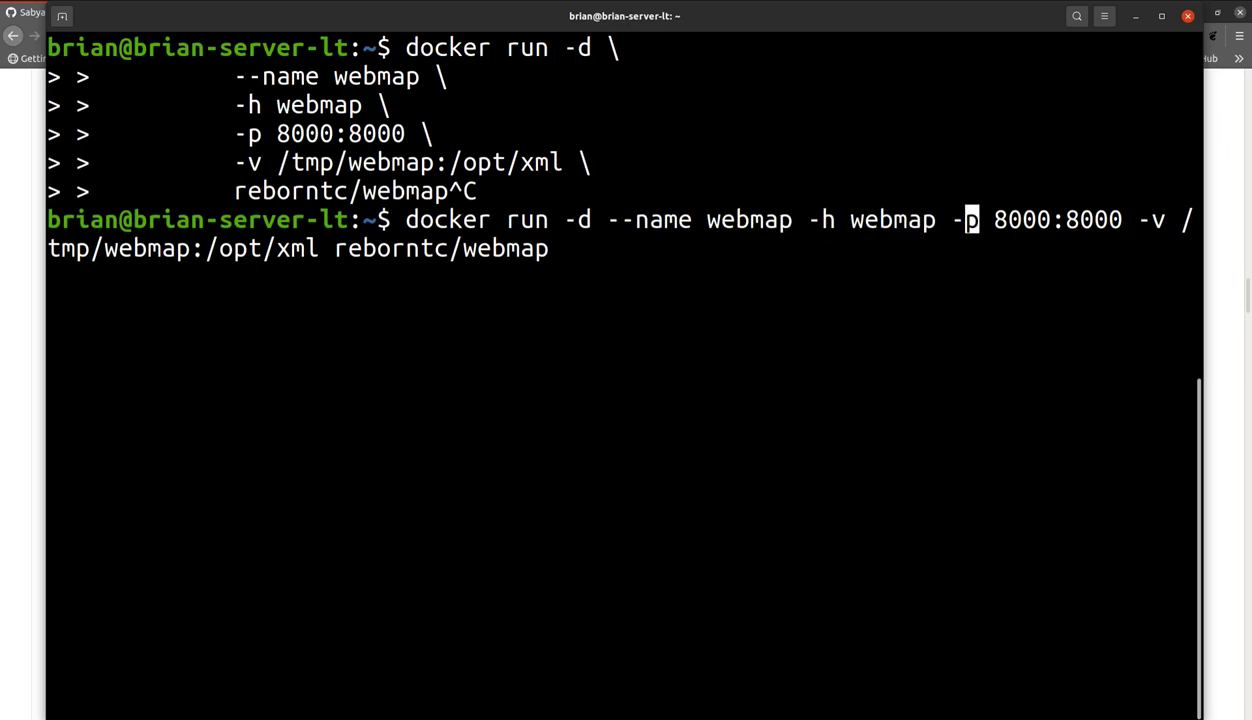
Examine both sides of the -p port mapping in the docker run command
key(Right)
key(Right)
key(Right)
key(Right)
key(Right)
key(Left)
key(Left)
key(Left)
key(Right)
key(Right)
key(Right)
key(Right)
key(Right)
key(Right)
key(Right)
key(Right)
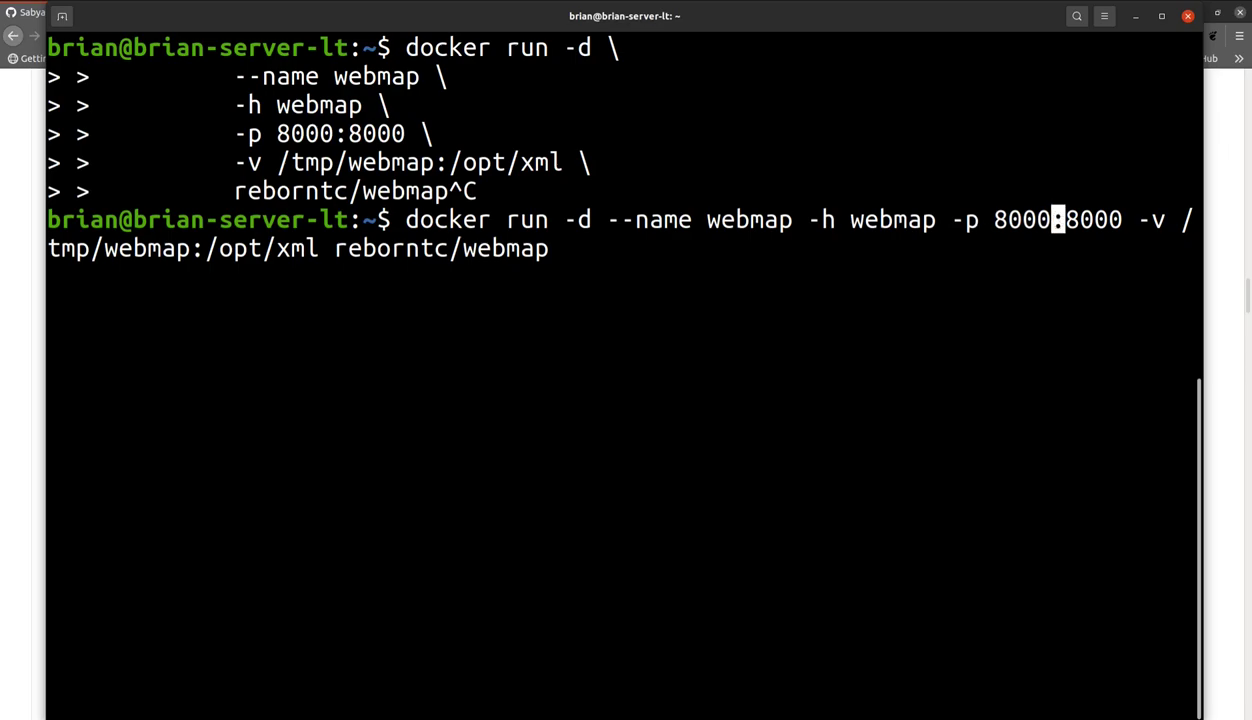
key(Left)
key(Left)
key(Left)
key(Left)
key(Left)
key(Left)
key(Left)
key(Left)
key(Right)
key(Right)
key(Right)
key(Right)
key(Right)
key(Right)
key(Right)
key(Right)
key(Right)
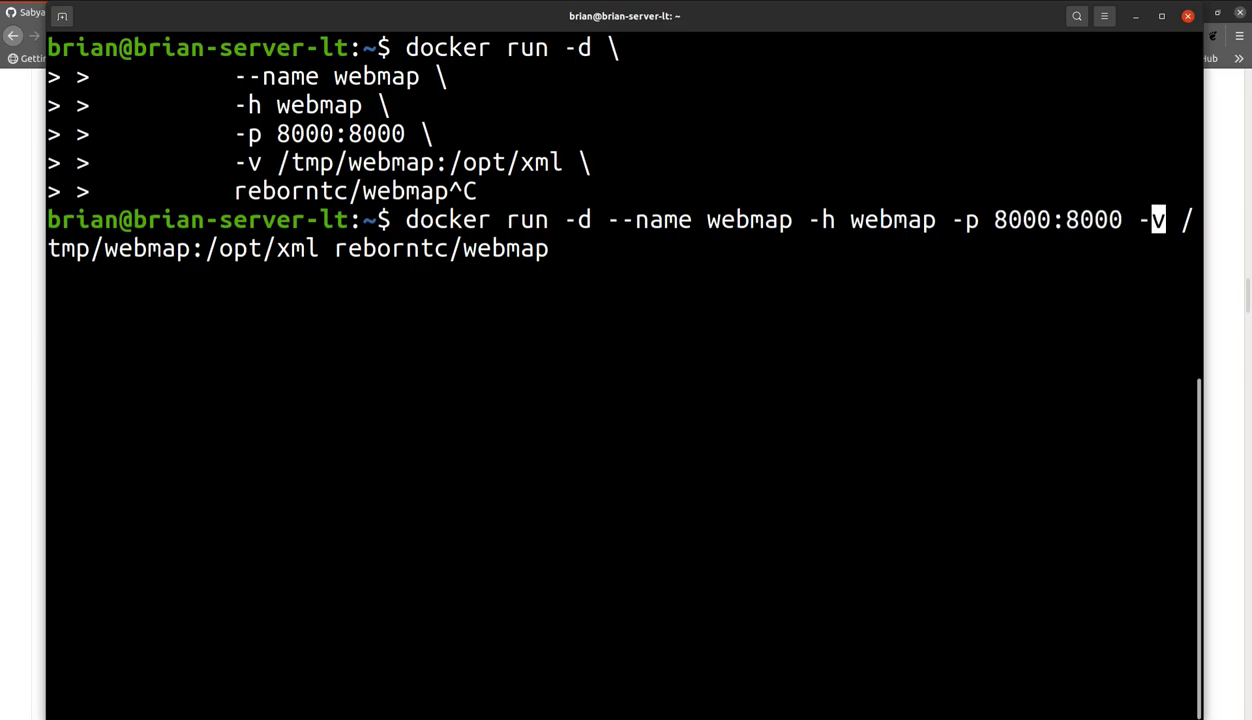
Check the -v volume mapping from the host's webmap folder to the container's XML folder
key(Right)
key(Right)
key(Right)
key(Right)
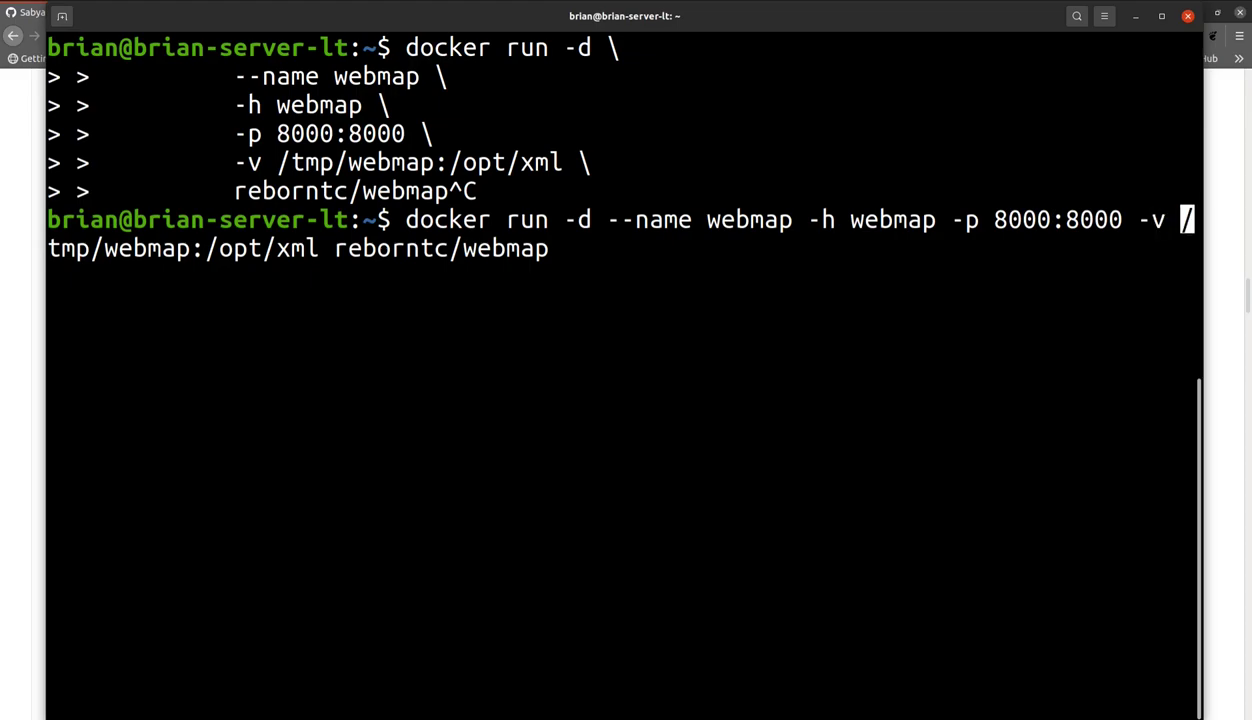
key(Right)
key(Right)
key(Right)
key(Right)
key(Right)
key(Right)
key(Right)
key(Right)
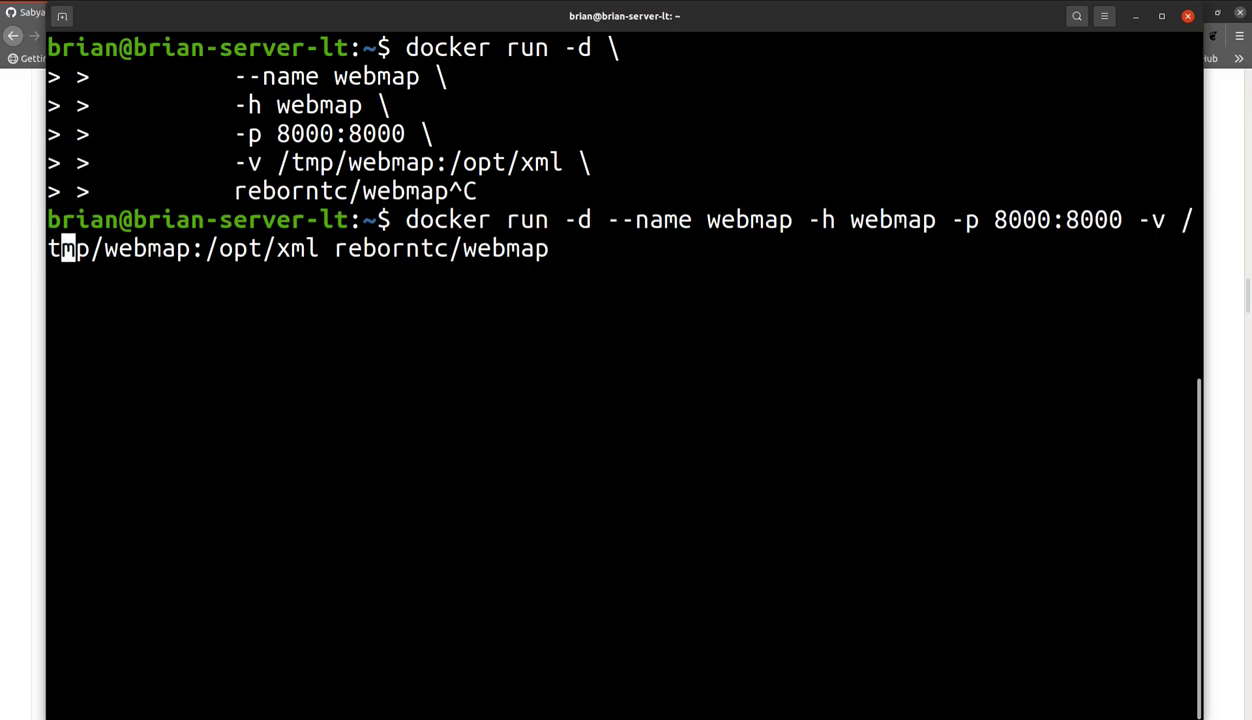
key(Right)
key(Right)
key(Right)
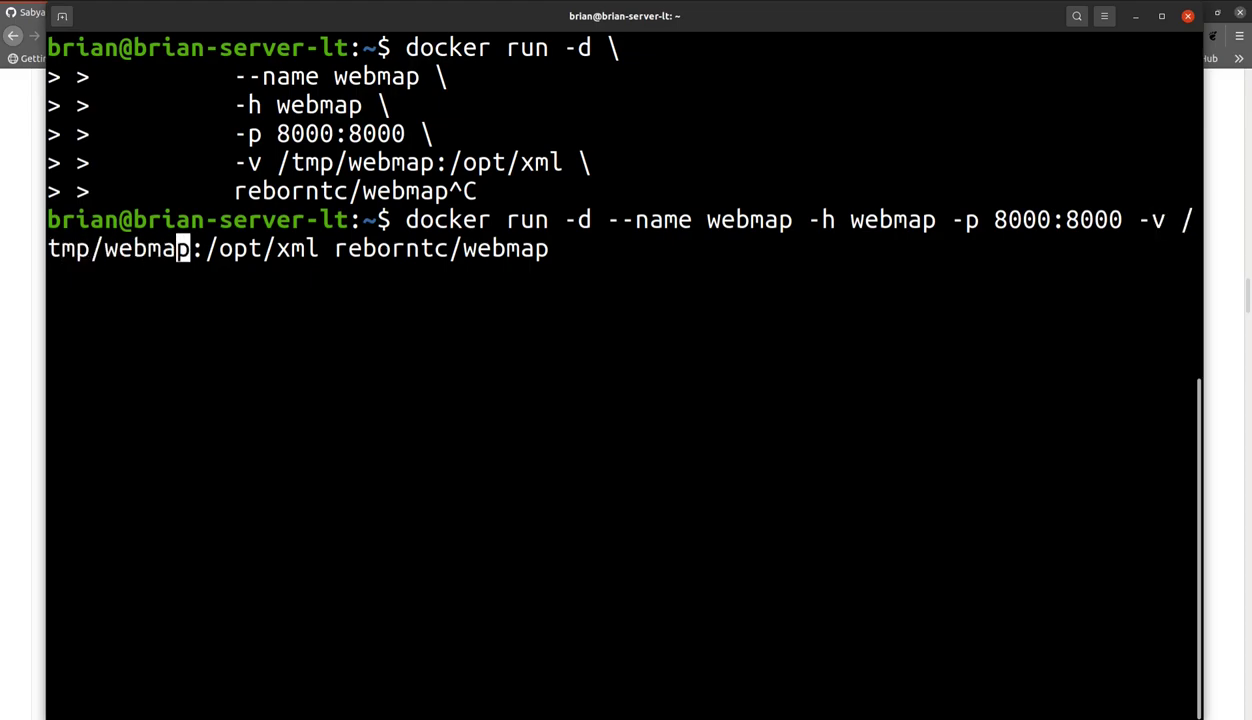
key(Right)
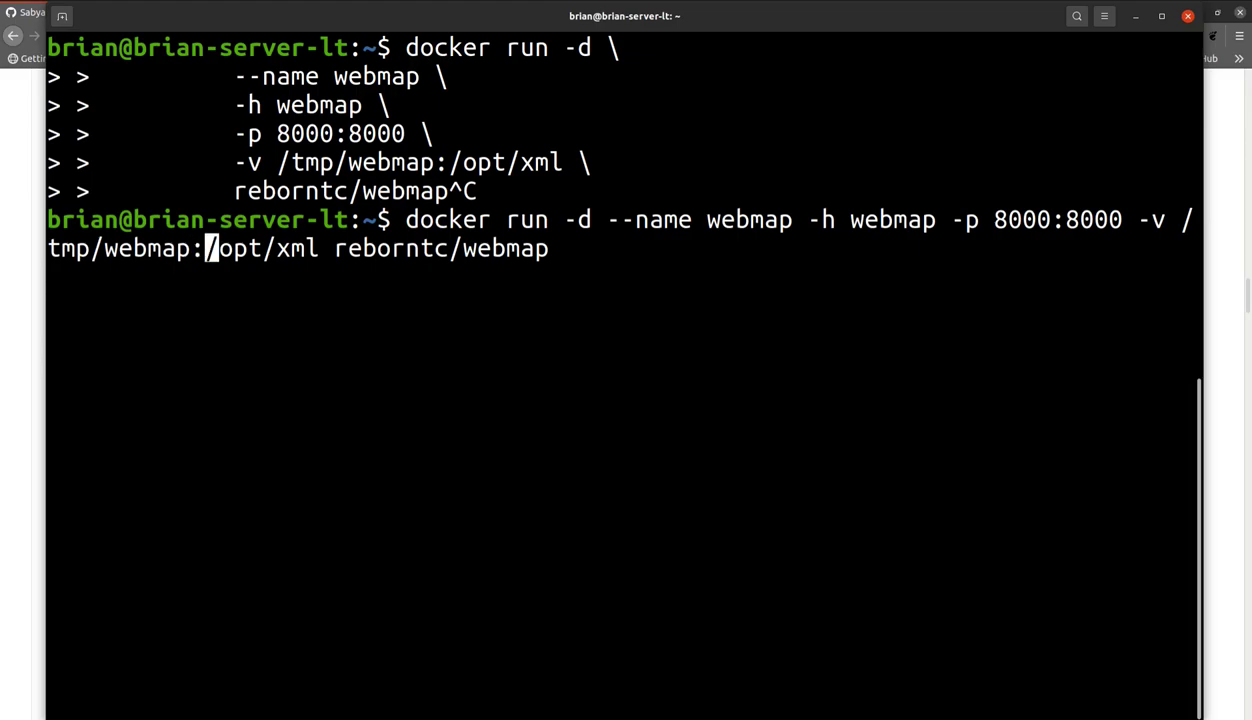
key(Right)
key(Right)
key(Right)
key(Right)
key(Right)
key(Right)
key(Right)
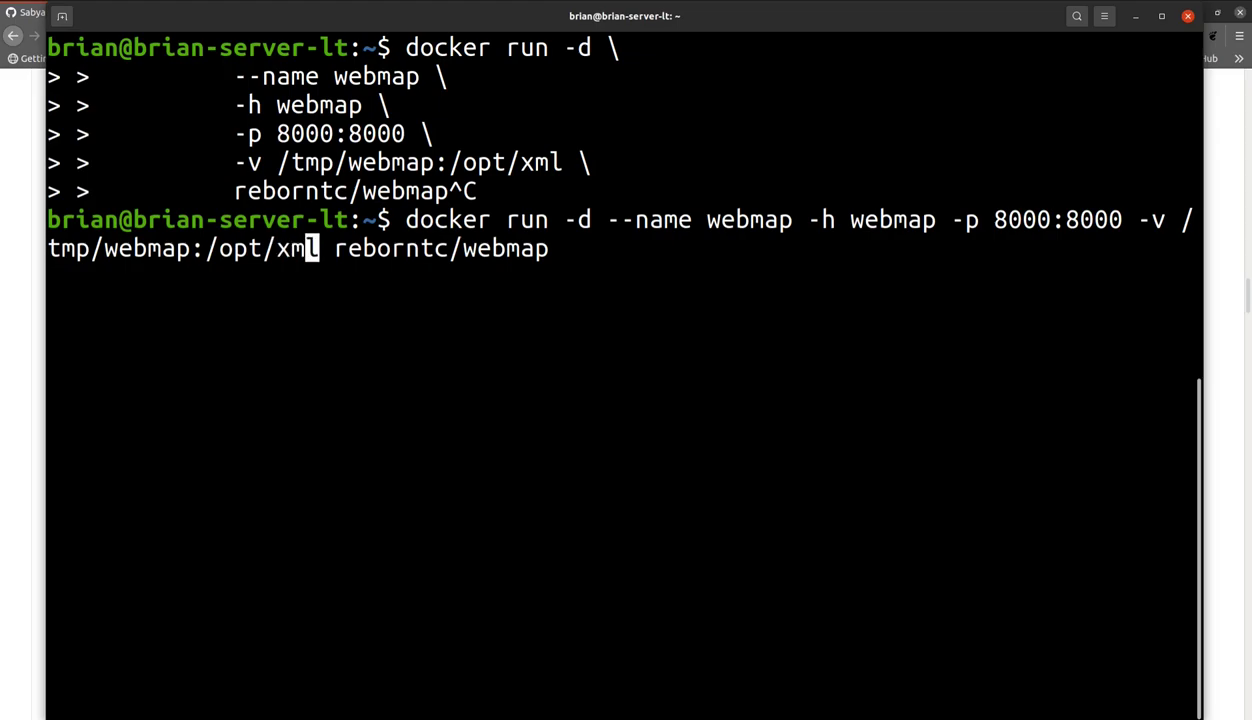
Read through the image name at the end of the docker run command
key(Right)
key(Right)
key(Right)
key(Right)
key(Right)
key(Right)
key(Right)
key(Right)
key(Right)
key(Right)
key(Right)
key(Right)
key(Right)
key(Right)
key(Right)
key(Right)
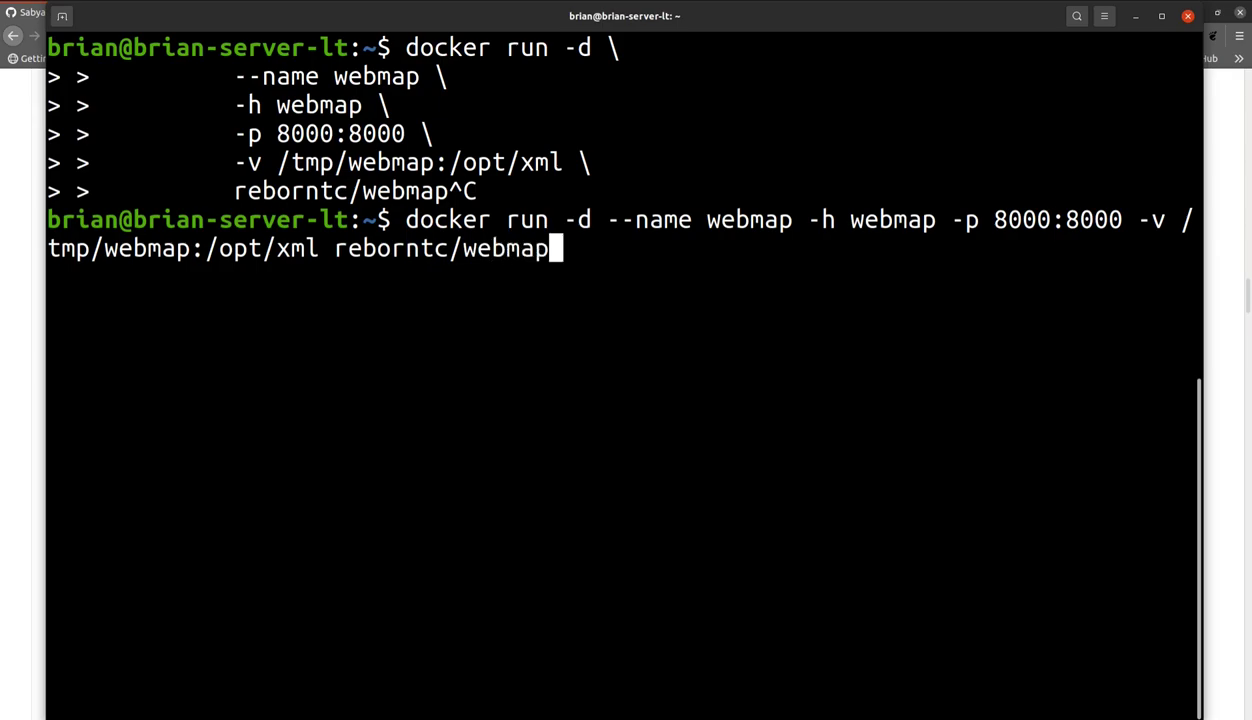
Clear the host port in the -p mapping and re-enter it as 8000
key(Left)
key(Left)
key(Left)
key(Left)
key(Left)
key(Left)
key(Left)
key(Left)
key(Left)
key(Left)
key(Left)
key(Left)
key(Left)
key(Left)
key(Left)
key(Left)
key(Left)
key(Left)
key(Left)
key(Left)
key(Left)
key(Left)
key(Left)
key(Left)
key(Left)
key(Left)
key(Left)
key(Left)
key(Left)
key(Left)
key(Left)
key(Left)
key(Left)
key(Left)
key(Left)
key(Left)
key(Left)
key(Left)
key(Left)
key(Right)
key(Right)
key(BackSpace)
key(BackSpace)
key(BackSpace)
key(BackSpace)
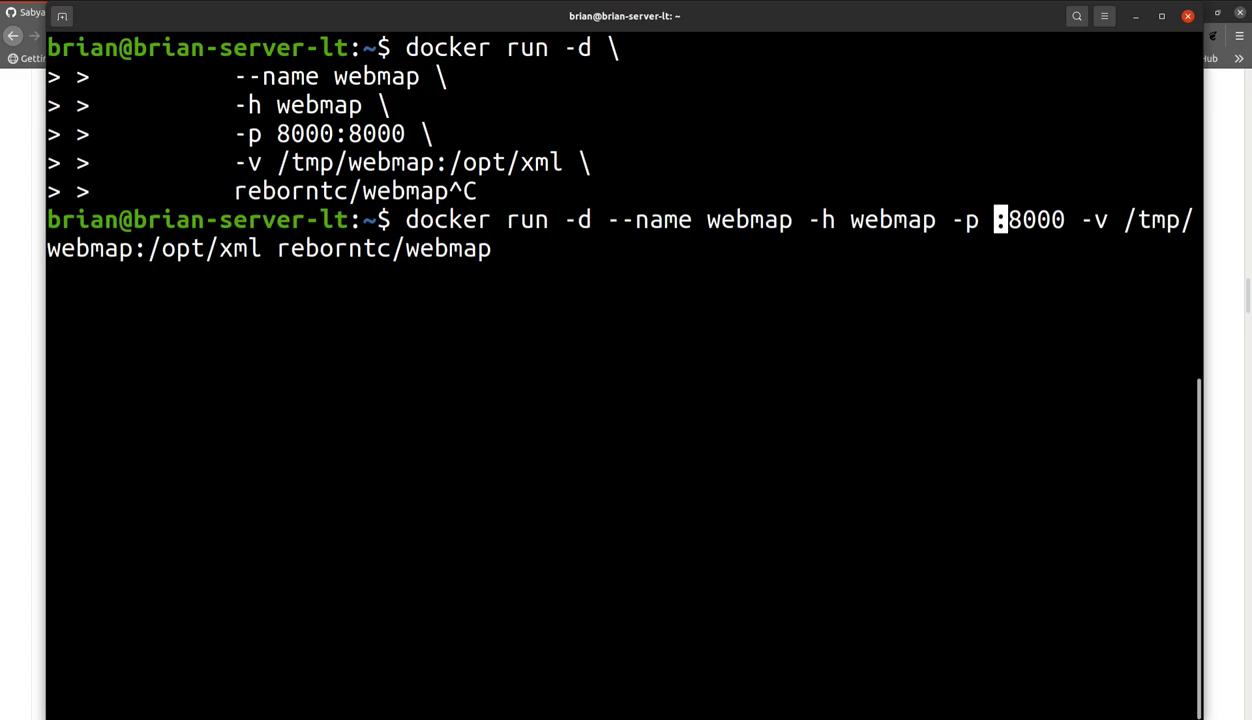
text(8000)
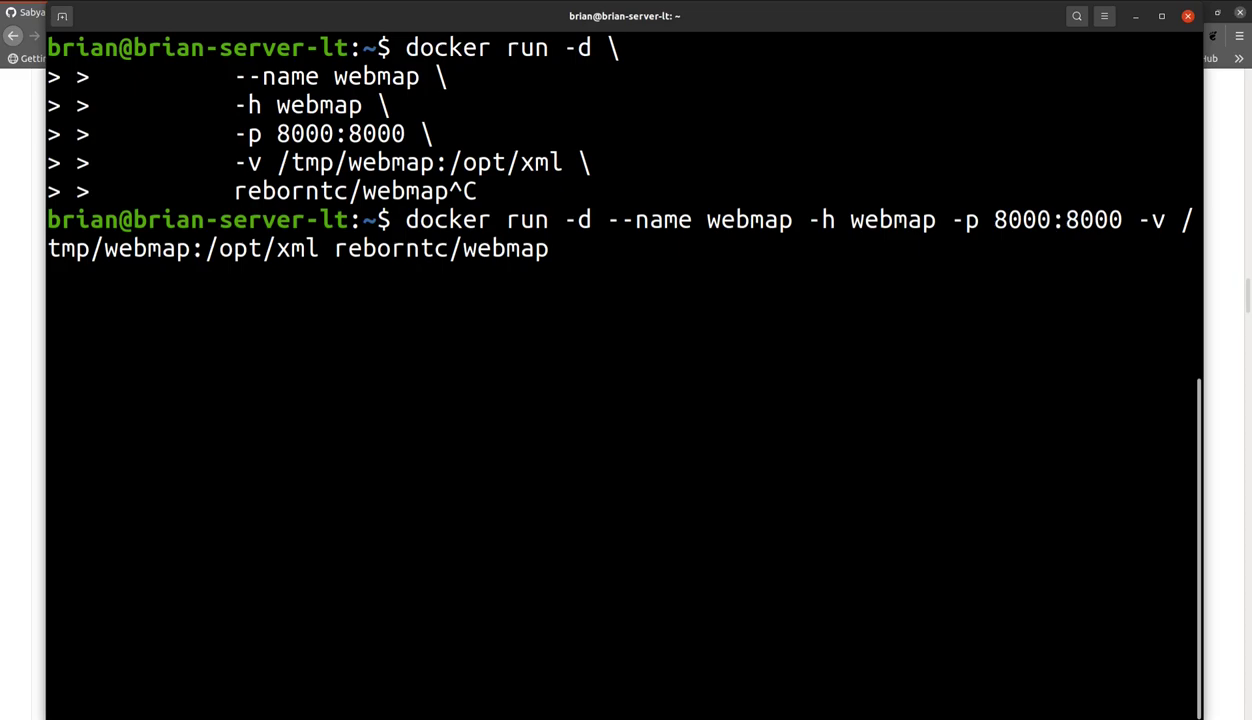
Execute the docker run command for the reborntc/webmap container and clear the terminal output
key(Return)
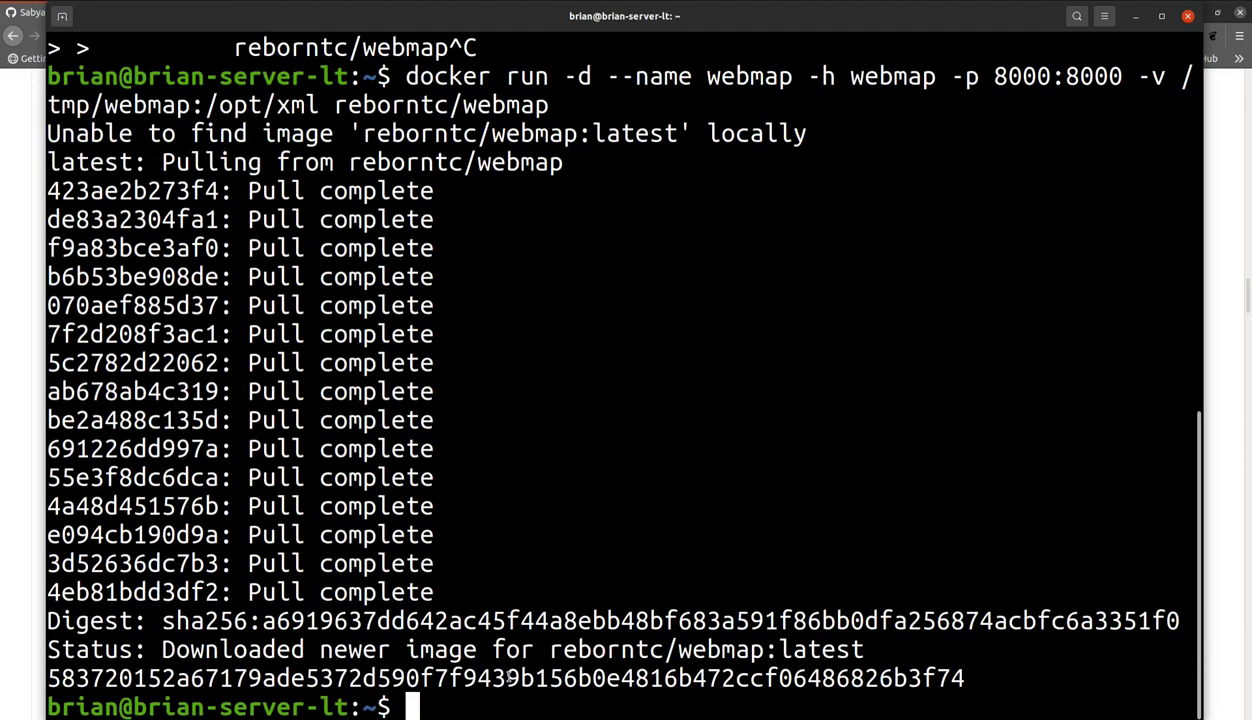
text(clear)
key(Return)
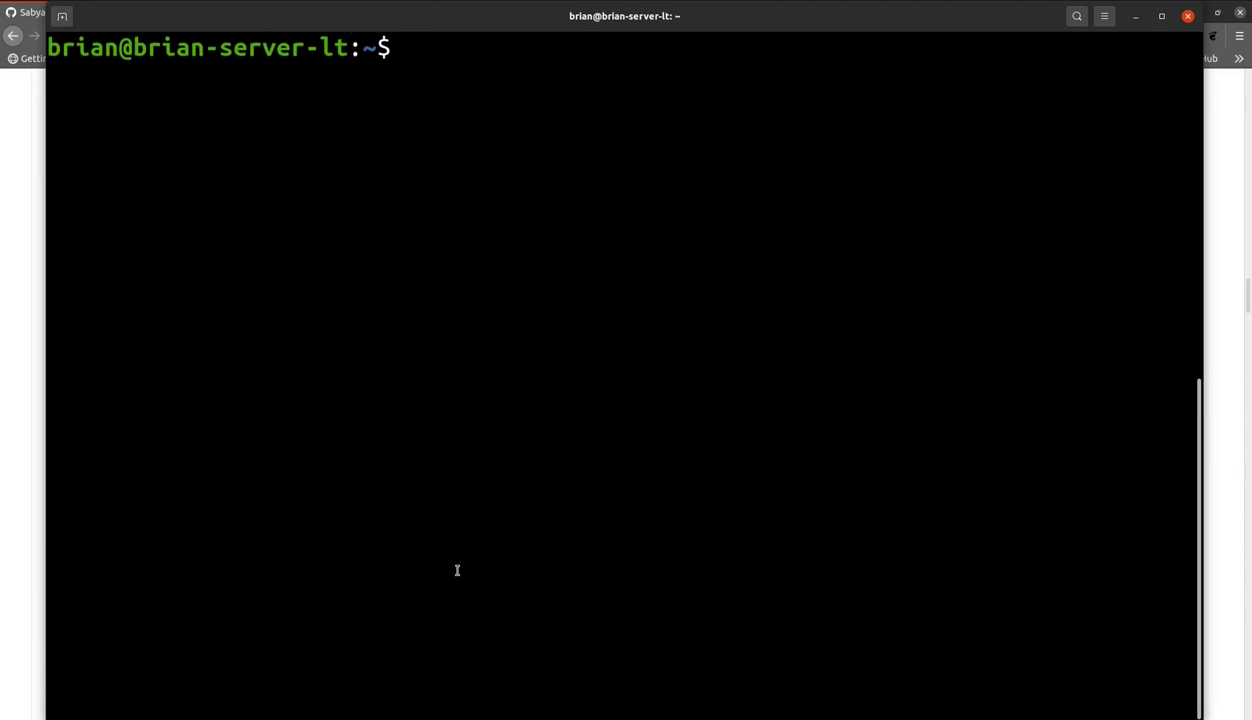
Copy the nmap example for 192.168.1.0/24 from the WebMap README in the browser and run it in the terminal
click(14, 404)
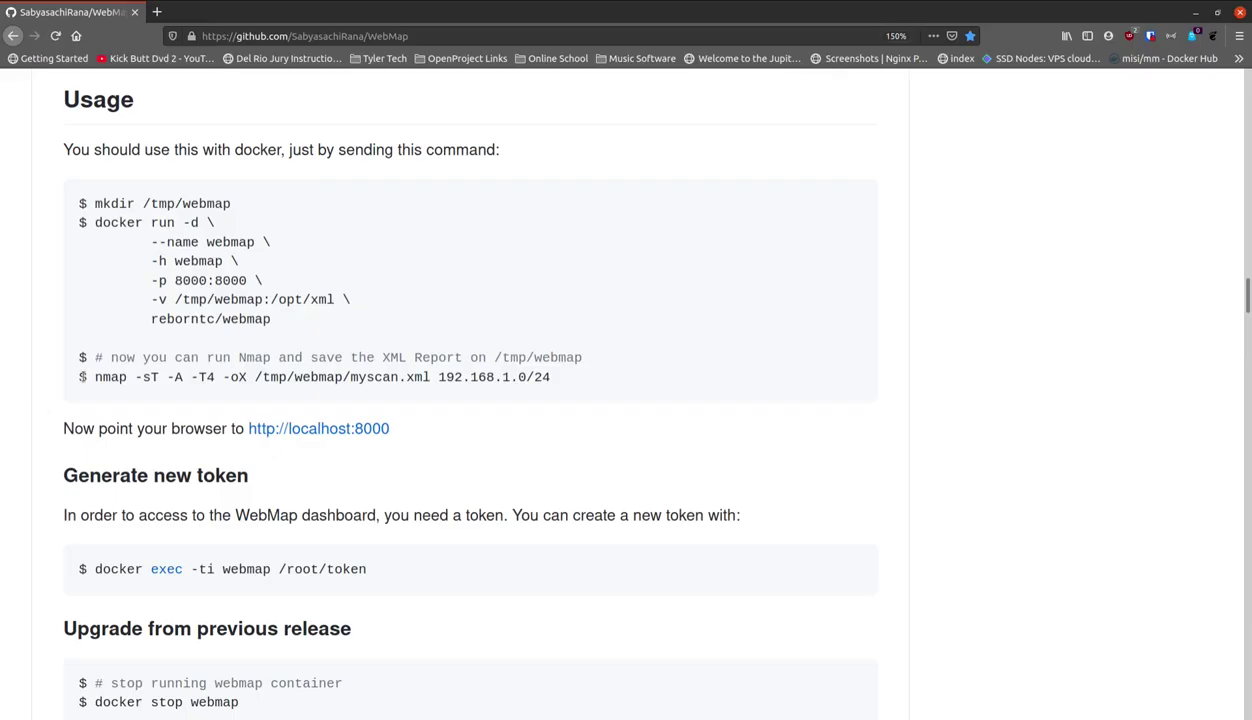
scroll(84, 377, down, 1)
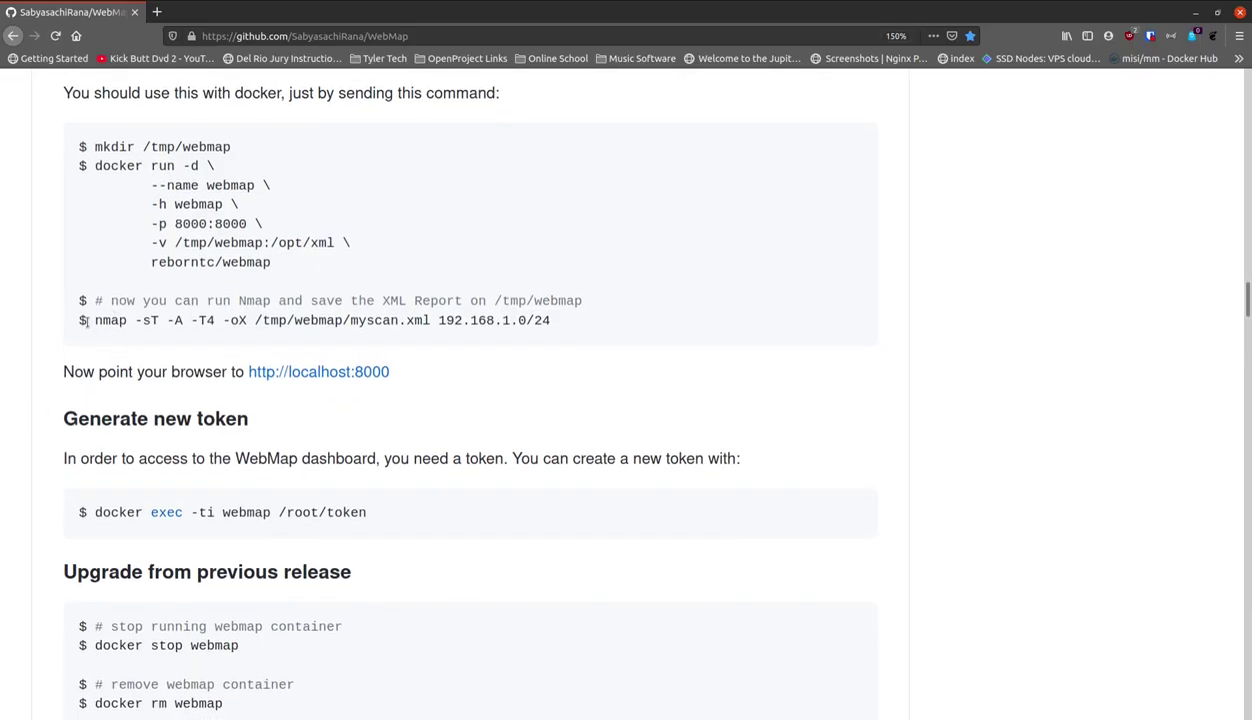
drag(94, 320, 565, 323)
key(ctrl+c)
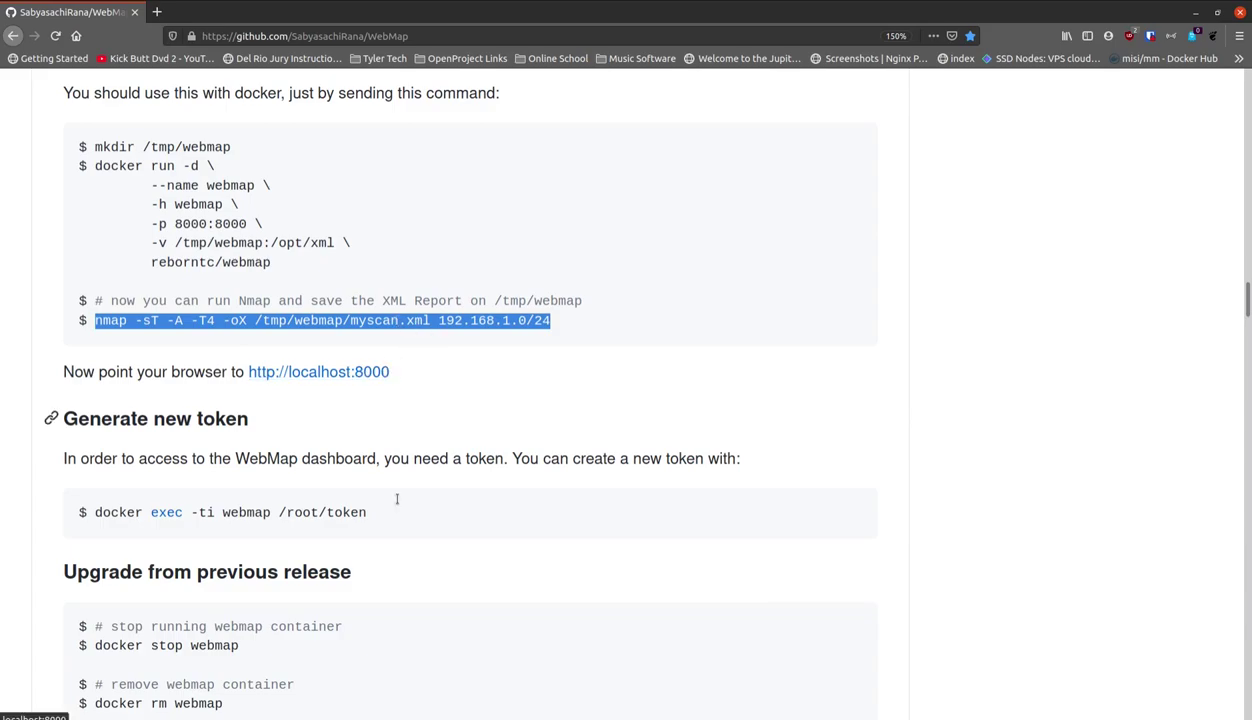
click(424, 716)
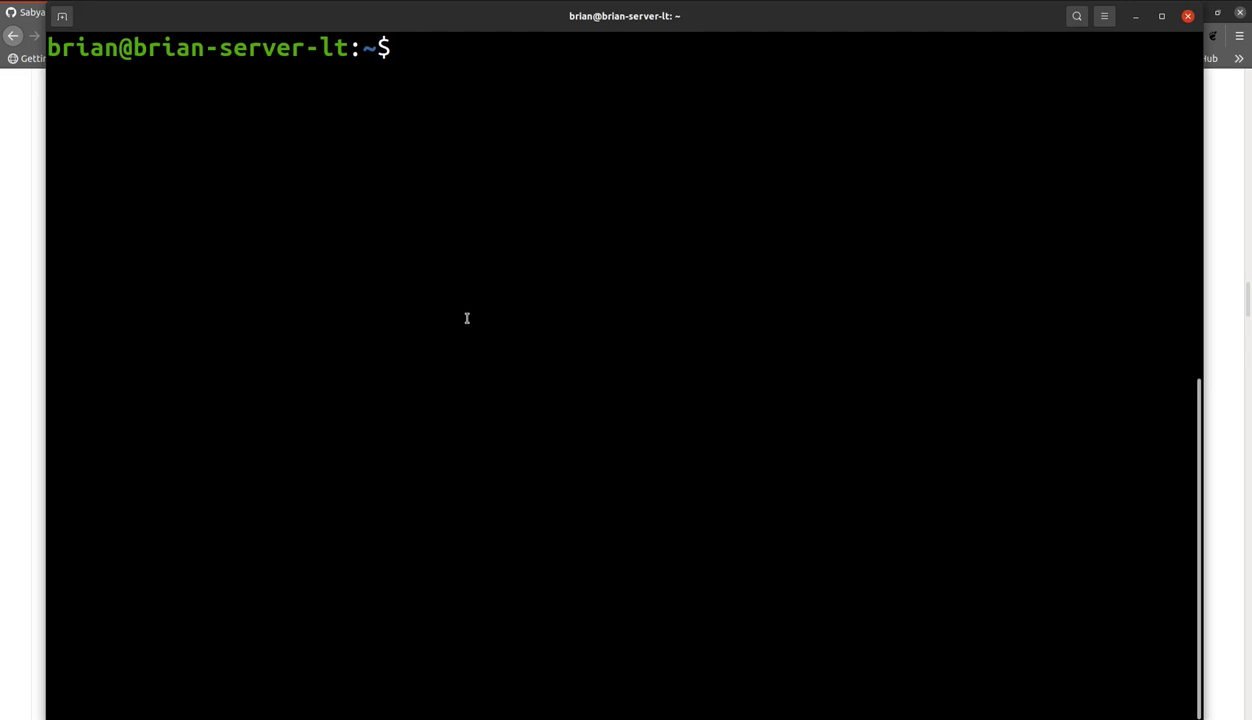
key(ctrl+shift+v)
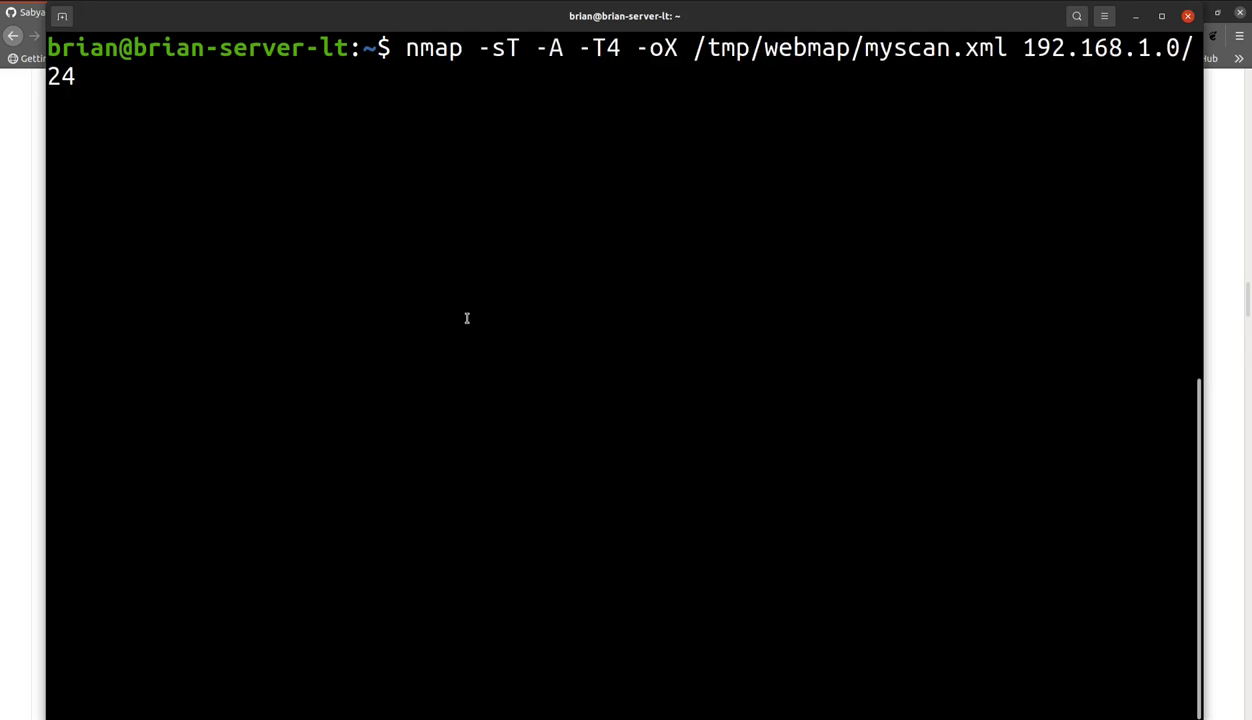
key(Return)
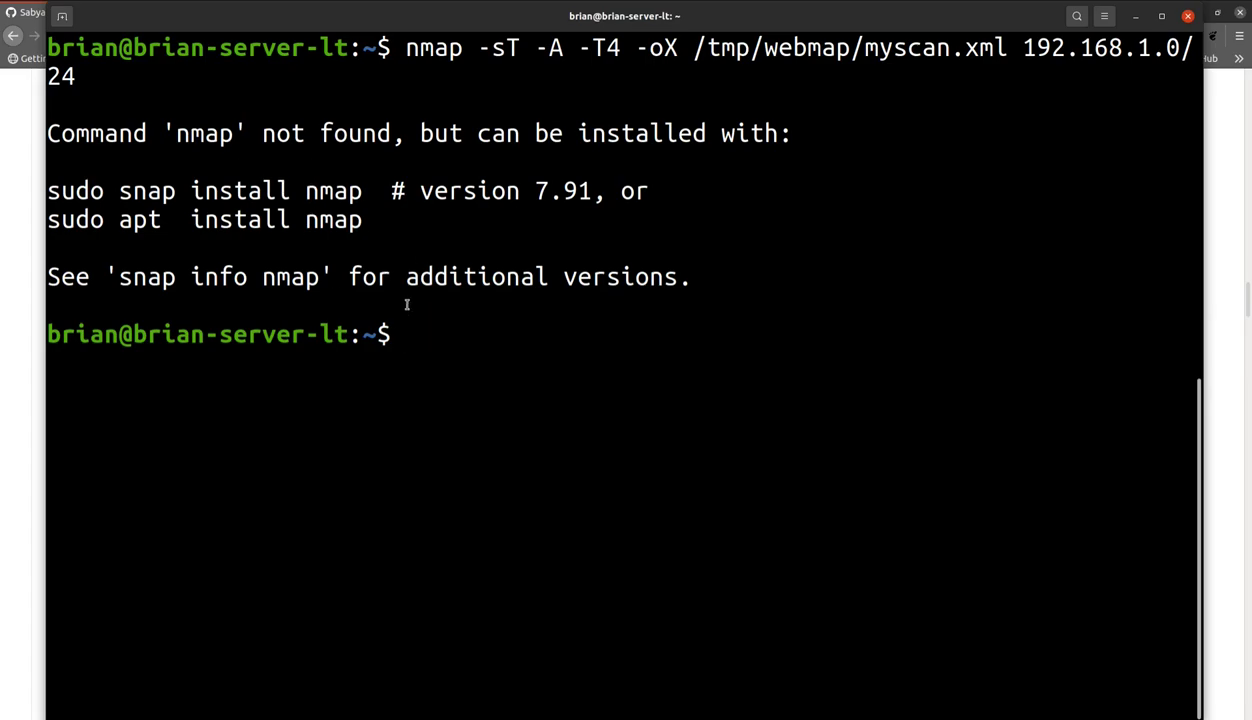
Install nmap with sudo apt install nmap, entering the sudo password
text(sudo apt install nmap)
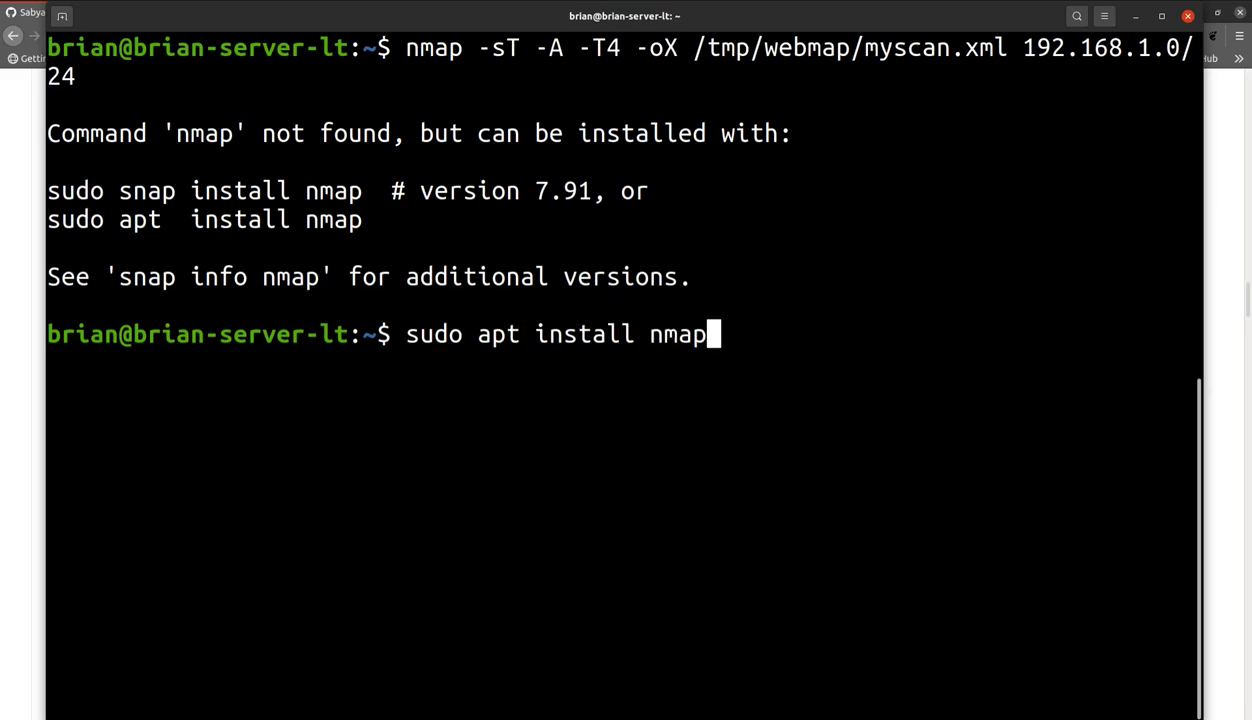
key(Return)
text(********)
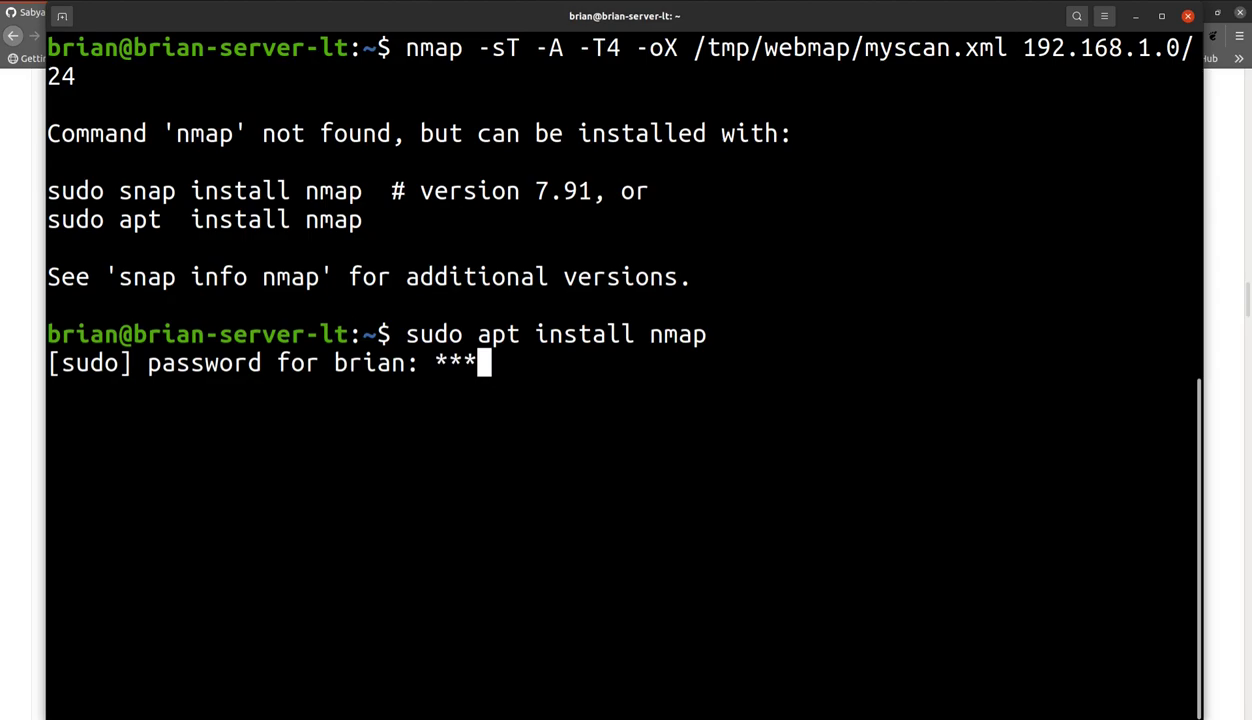
key(Return)
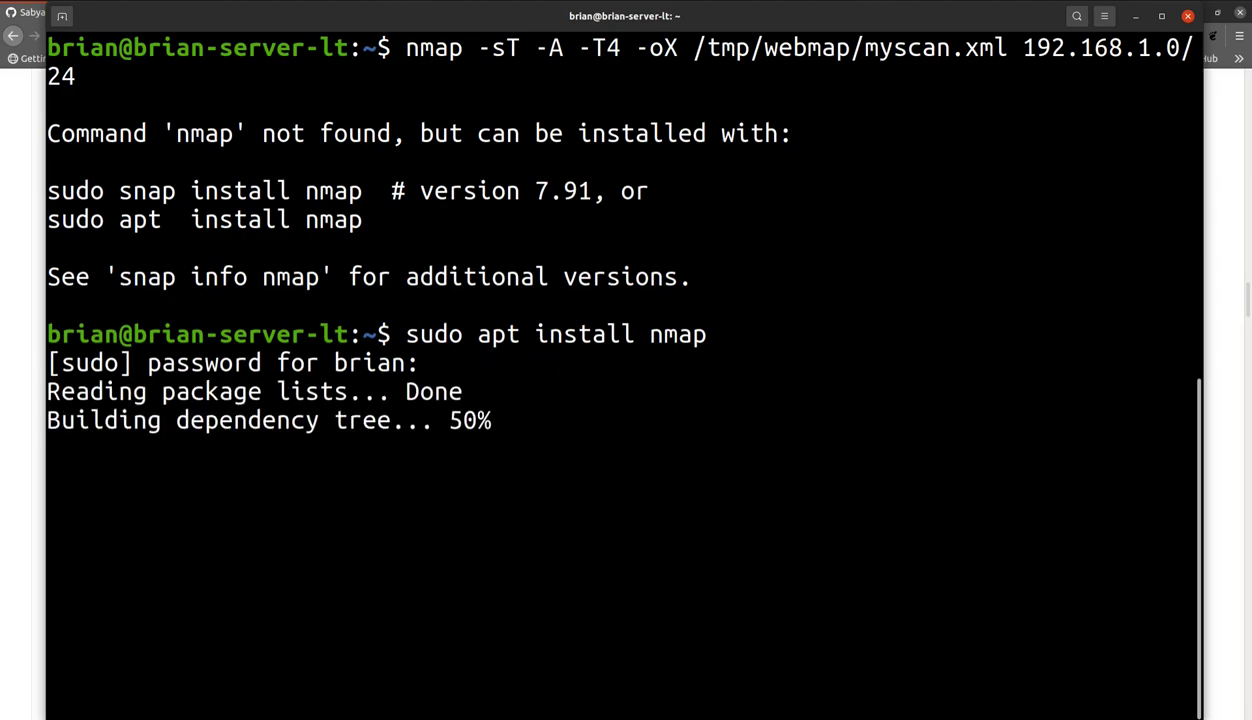
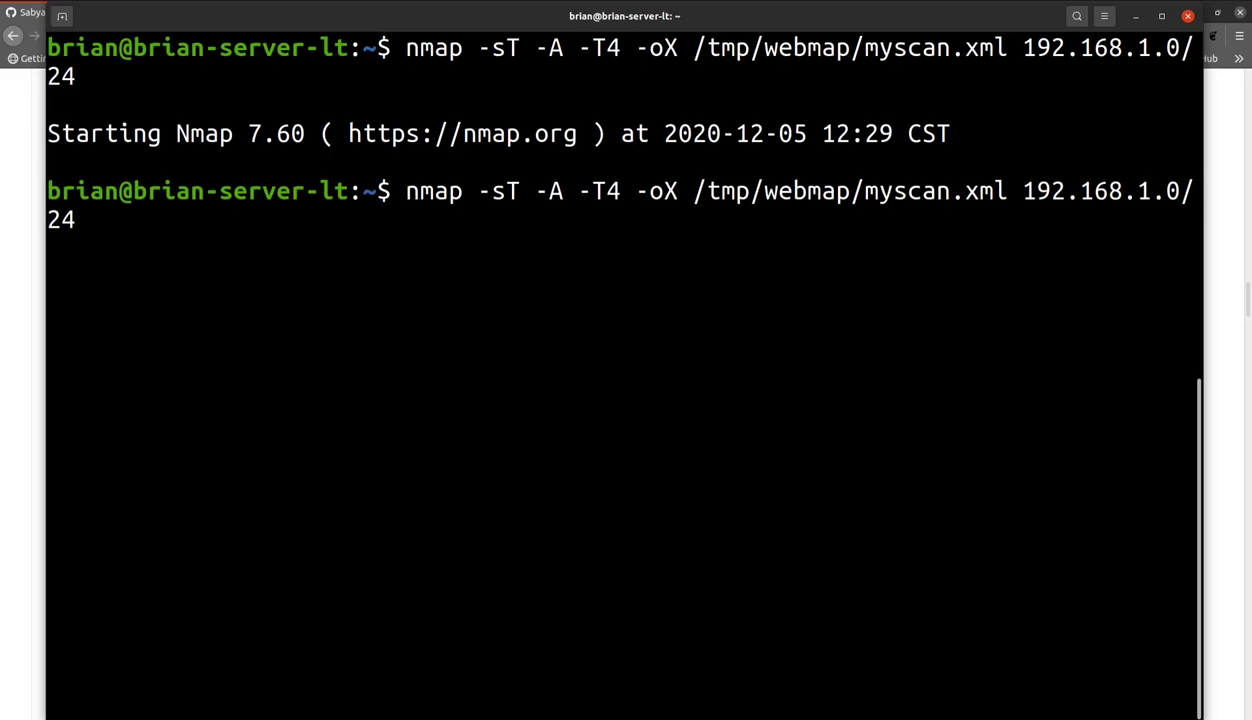
Change the scan target in the nmap command to 192.168.7.0/24 and run it with output to /tmp/webmap/myscan.xml
key(BackSpace)
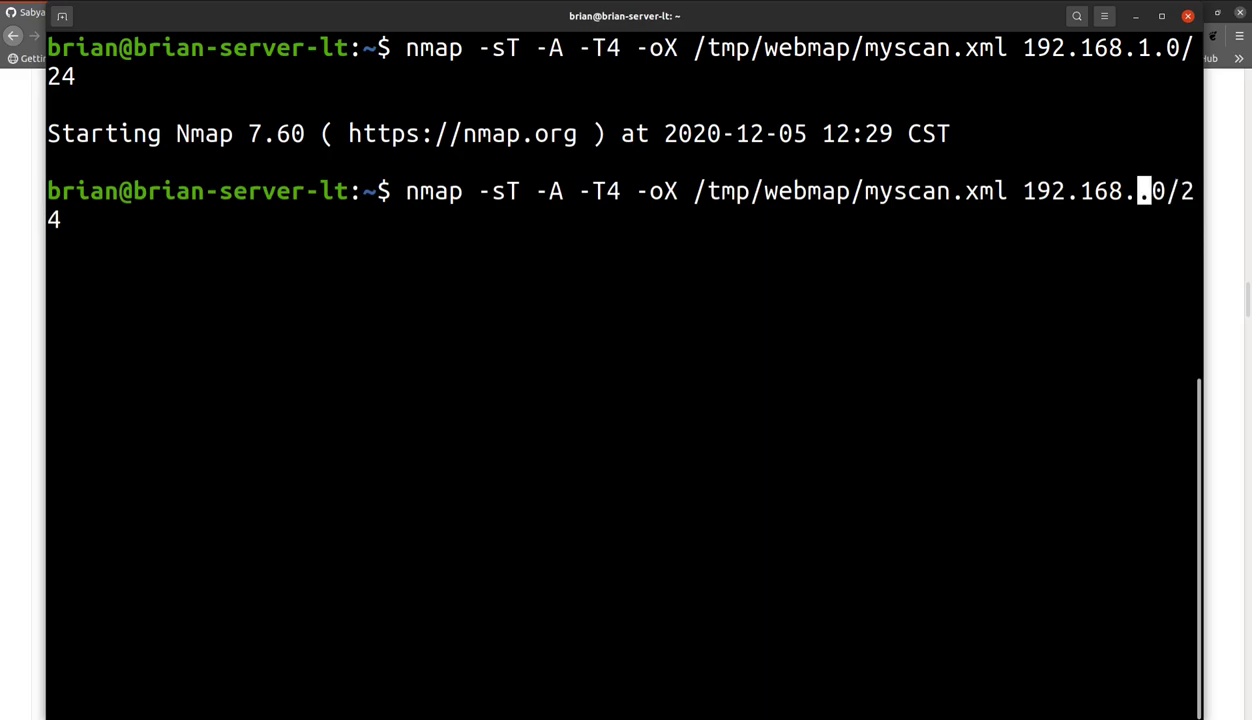
text(7)
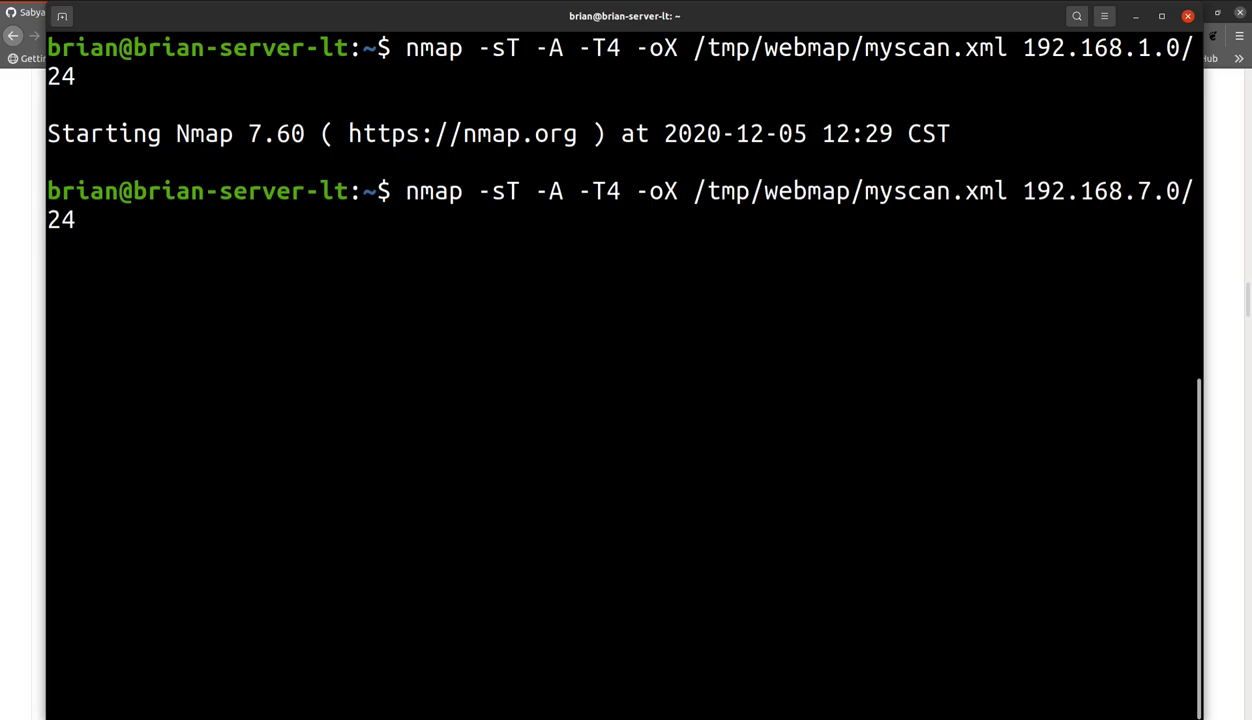
key(Left)
key(Left)
key(Left)
key(Left)
key(Left)
key(Left)
key(Left)
key(Left)
key(Left)
key(Right)
key(Right)
key(Right)
key(Left)
key(Left)
key(Left)
key(Right)
key(Right)
key(Right)
key(Right)
key(Right)
key(Right)
key(Right)
key(Right)
key(Right)
key(Left)
key(Right)
key(Right)
key(Right)
key(Left)
key(Right)
key(Right)
key(Right)
key(Right)
key(Left)
key(Left)
key(Left)
key(Left)
key(Left)
key(Left)
key(Left)
key(Left)
key(Right)
key(Right)
key(Right)
key(Right)
key(Right)
key(Right)
key(Left)
key(Left)
key(Right)
key(Right)
key(Left)
key(Left)
key(Left)
key(Right)
key(Right)
key(Right)
key(Right)
key(Right)
key(Left)
key(Left)
key(Left)
key(Left)
key(Left)
key(Right)
key(Left)
key(Left)
key(Left)
key(Right)
key(Right)
key(Right)
key(Return)
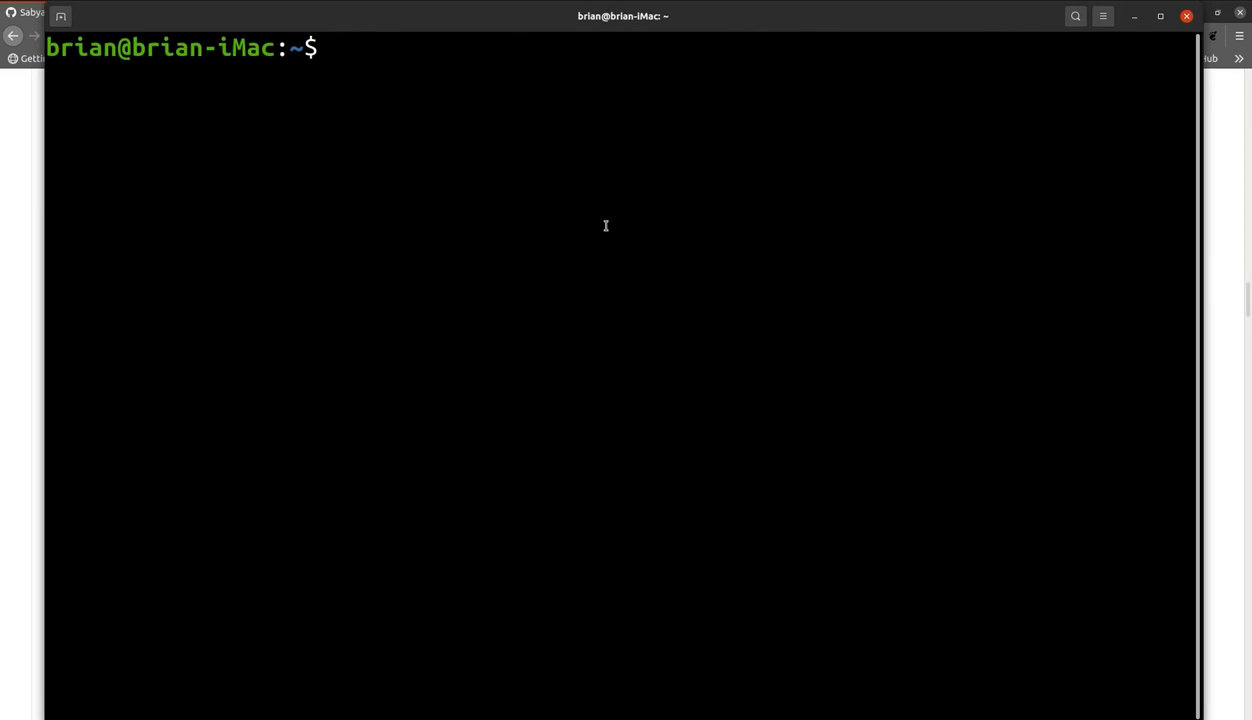
Open a second SSH session to the server at 192.168.7.125, entering the account password, and clear the terminal
text(ssh )
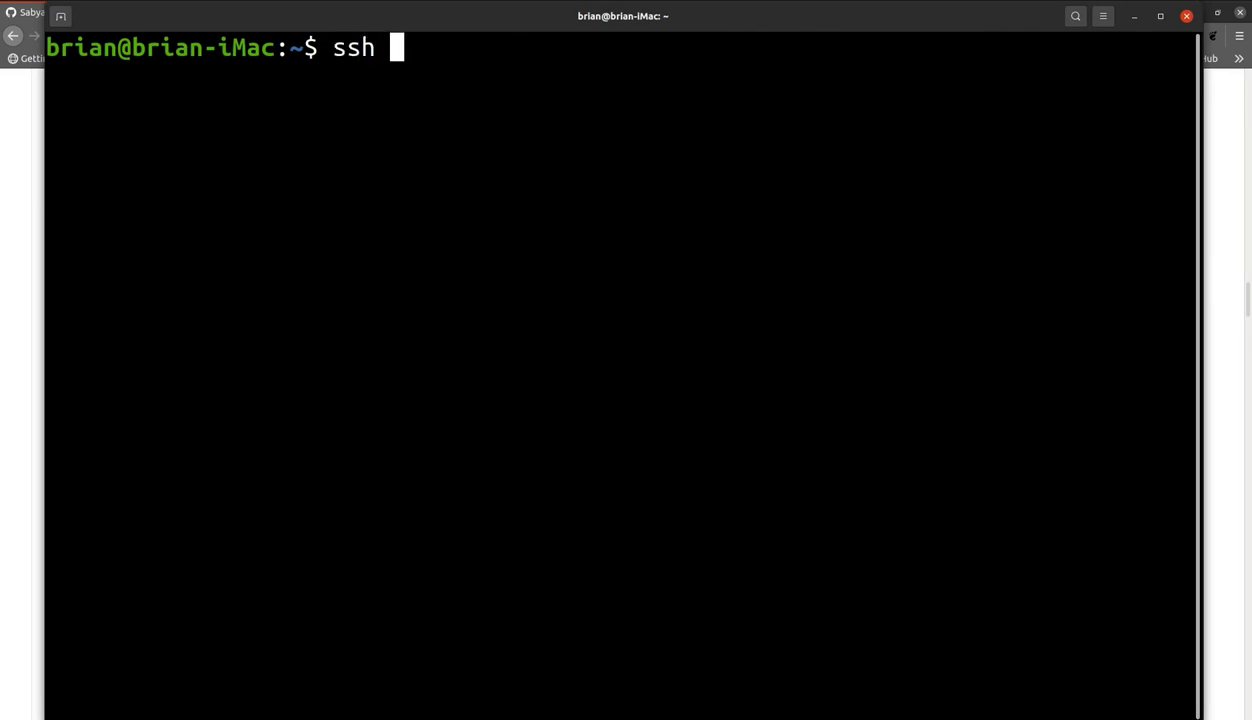
text(brian@192.168)
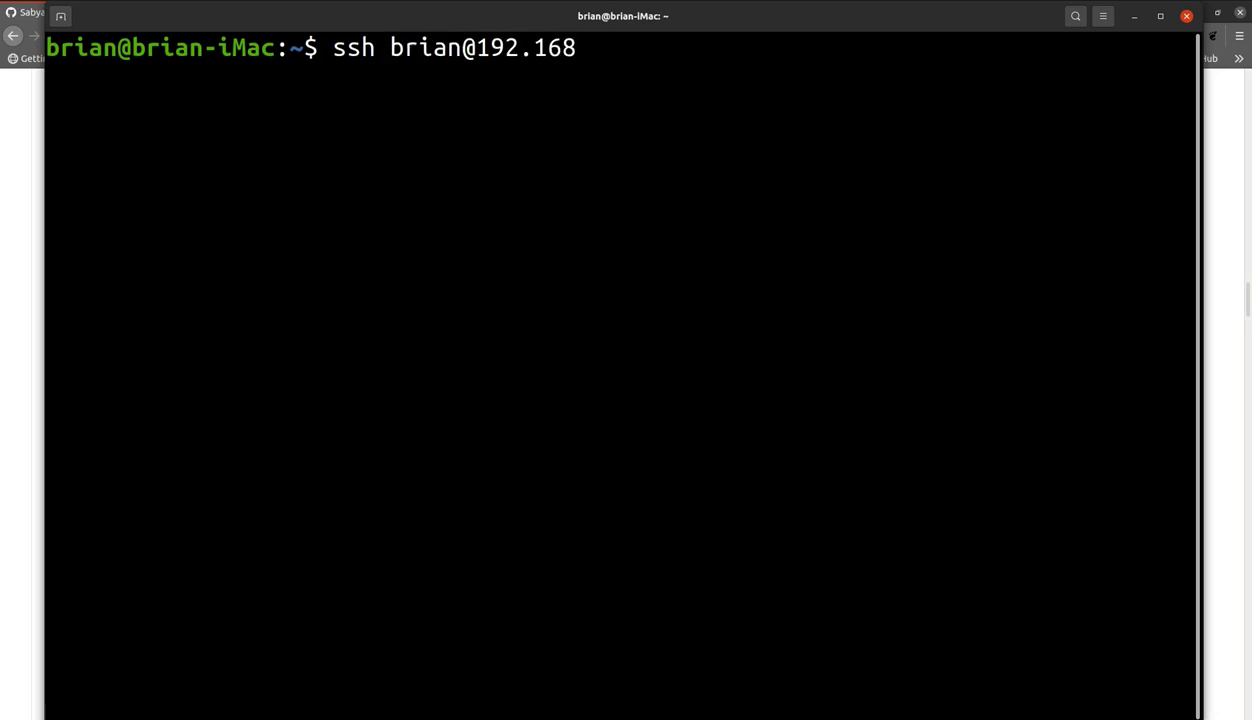
text(.7.125)
key(Return)
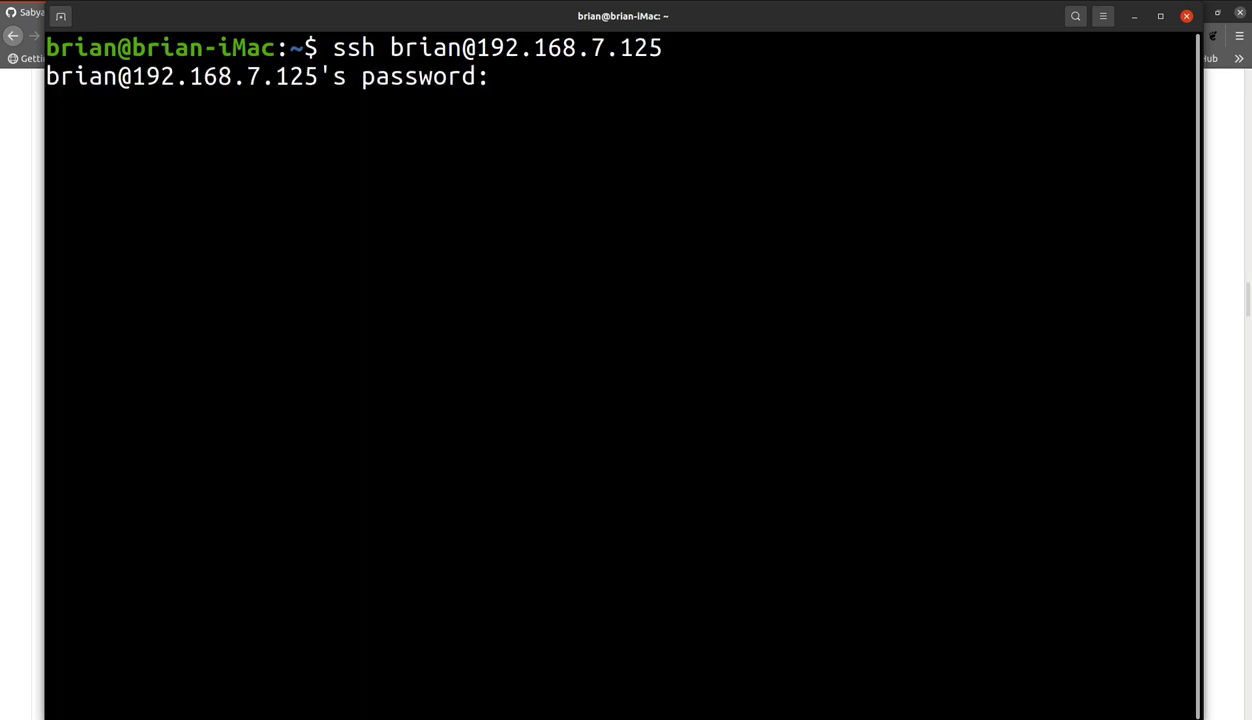
key(Return)
text(clear)
key(Return)
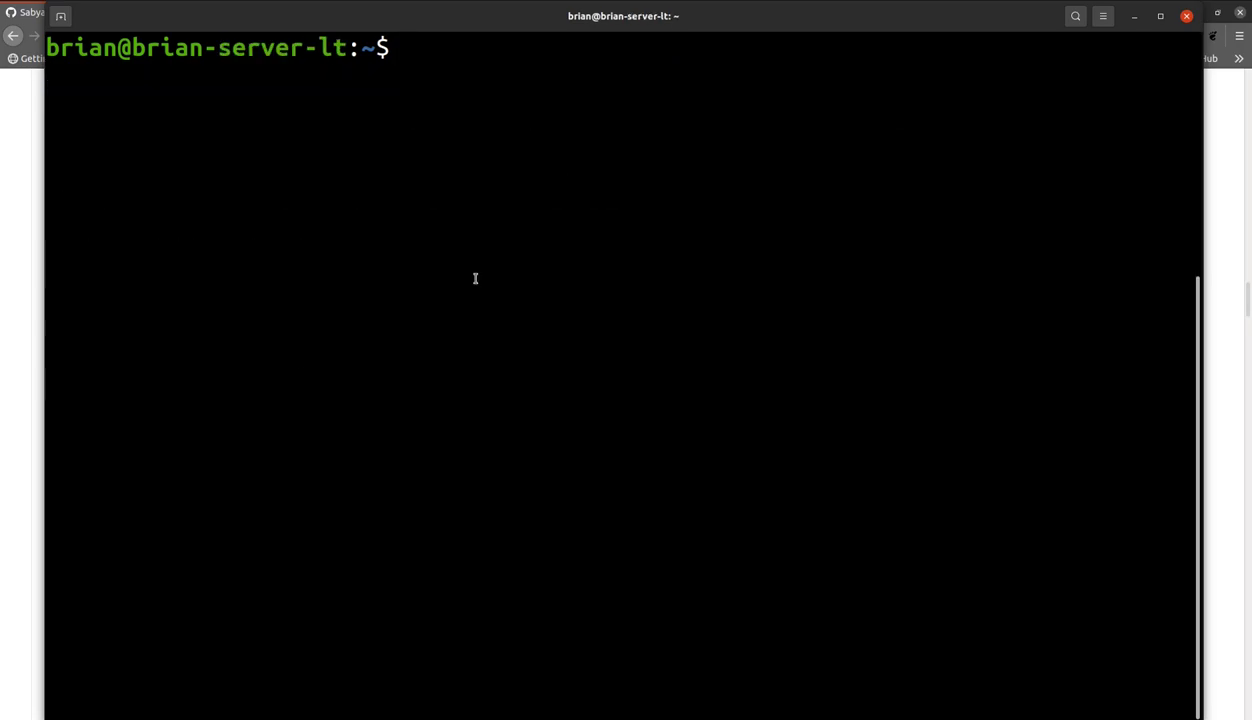
Copy the command docker exec -ti webmap /root/token from the WebMap README in the browser and return to the terminal
click(25, 407)
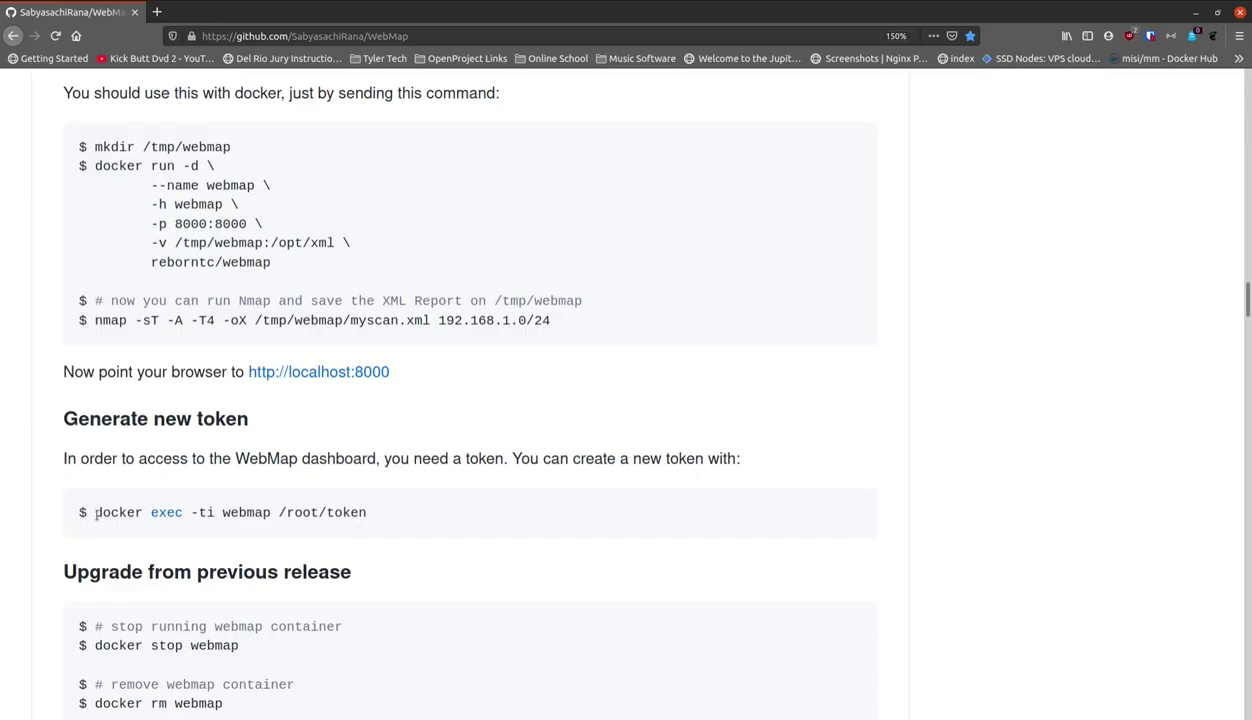
drag(92, 512, 377, 514)
key(ctrl+c)
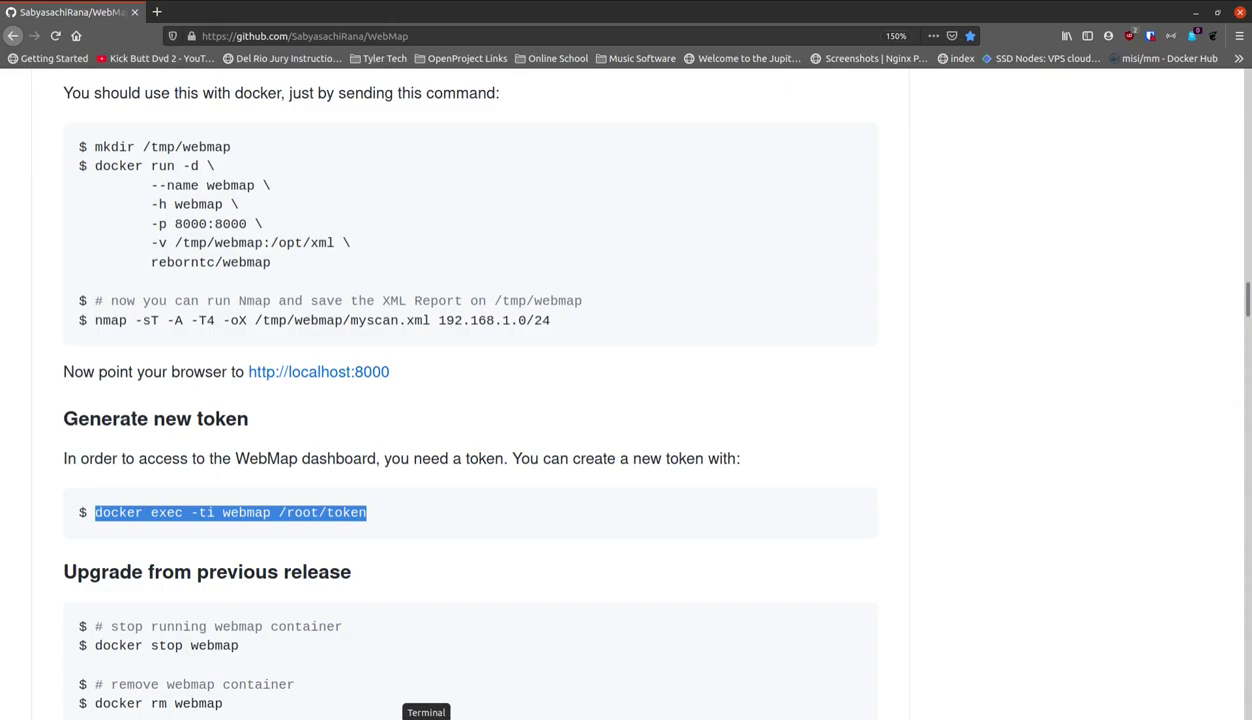
click(418, 714)
click(533, 631)
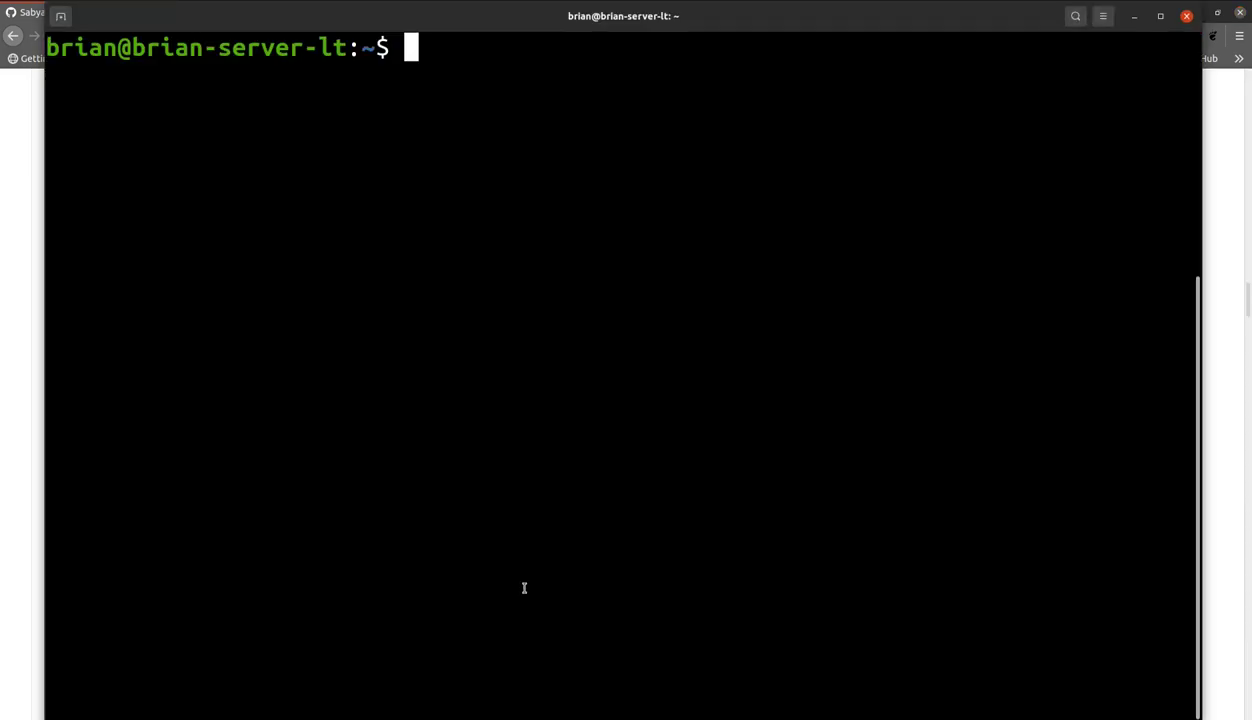
text(nmap -sT -A -T4 -oX /tmp/webmap/myscan.xml 192.168.1.0/24)
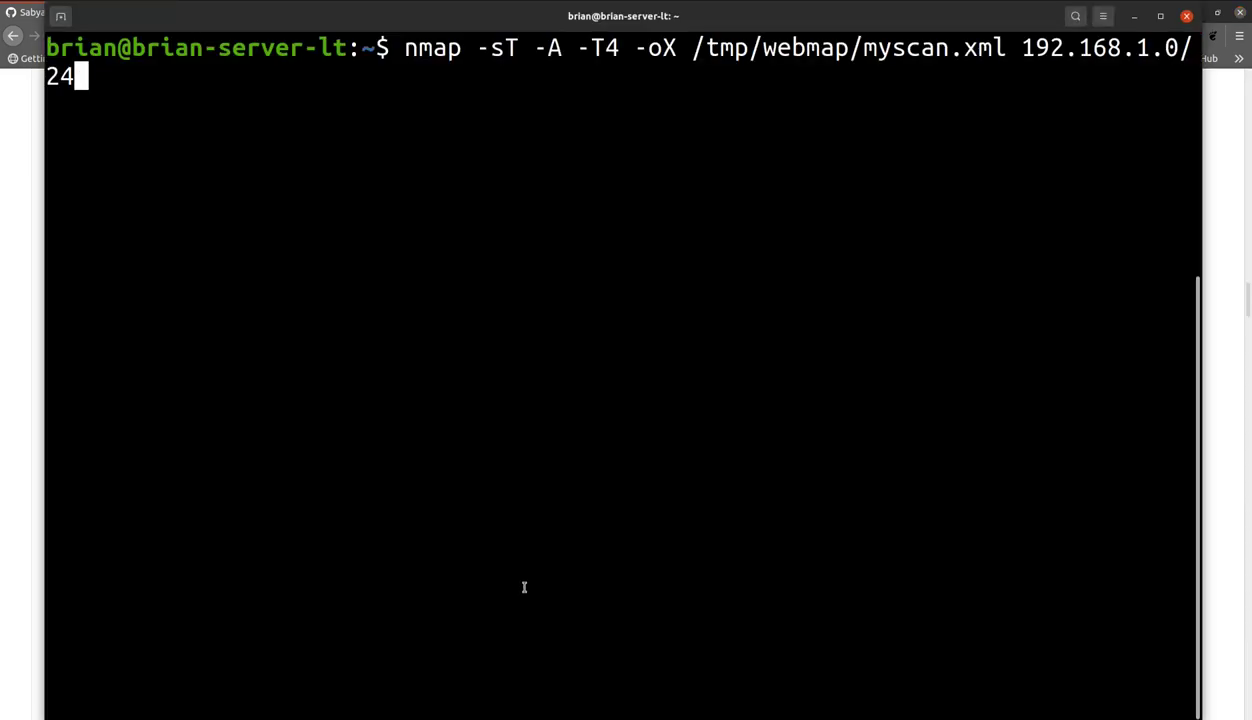
key(BackSpace)
key(BackSpace)
key(BackSpace)
key(BackSpace)
key(BackSpace)
key(BackSpace)
key(BackSpace)
key(BackSpace)
key(BackSpace)
key(BackSpace)
key(BackSpace)
key(BackSpace)
key(BackSpace)
key(BackSpace)
key(BackSpace)
key(BackSpace)
key(BackSpace)
key(BackSpace)
key(BackSpace)
key(BackSpace)
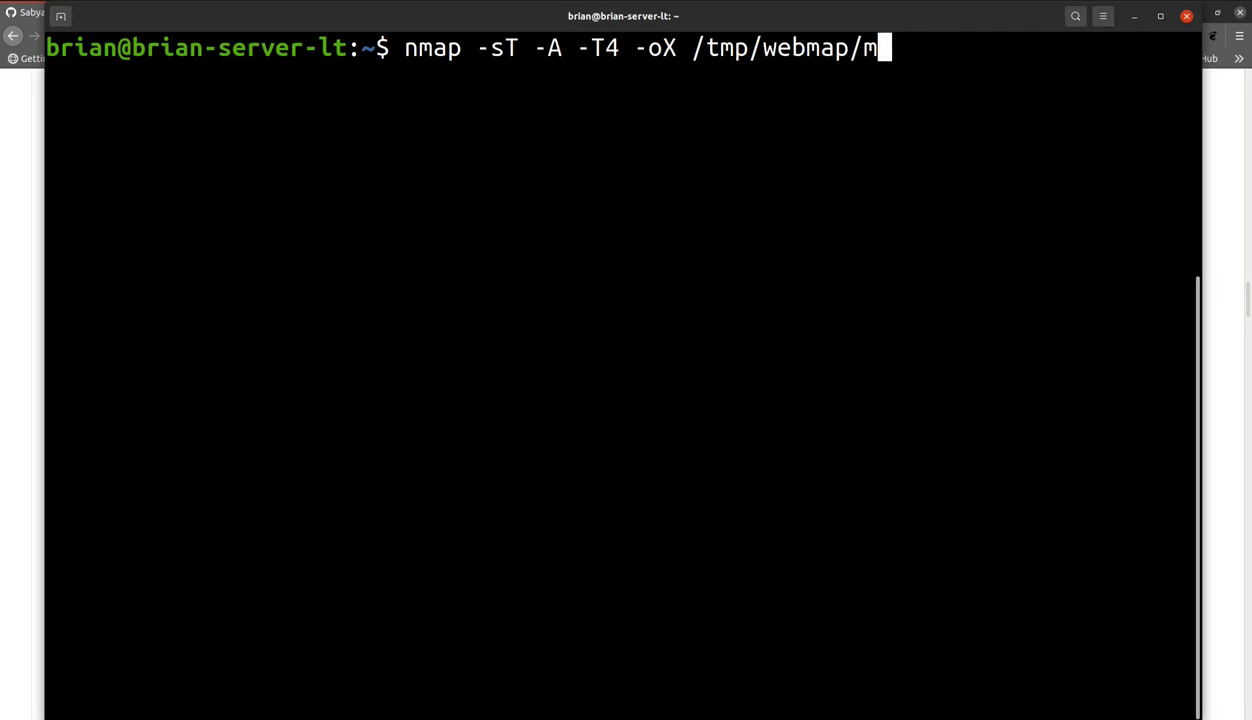
key(BackSpace)
key(BackSpace)
key(BackSpace)
key(BackSpace)
key(BackSpace)
key(BackSpace)
key(BackSpace)
key(BackSpace)
key(BackSpace)
key(BackSpace)
key(BackSpace)
key(BackSpace)
key(BackSpace)
key(BackSpace)
key(BackSpace)
key(BackSpace)
key(BackSpace)
key(BackSpace)
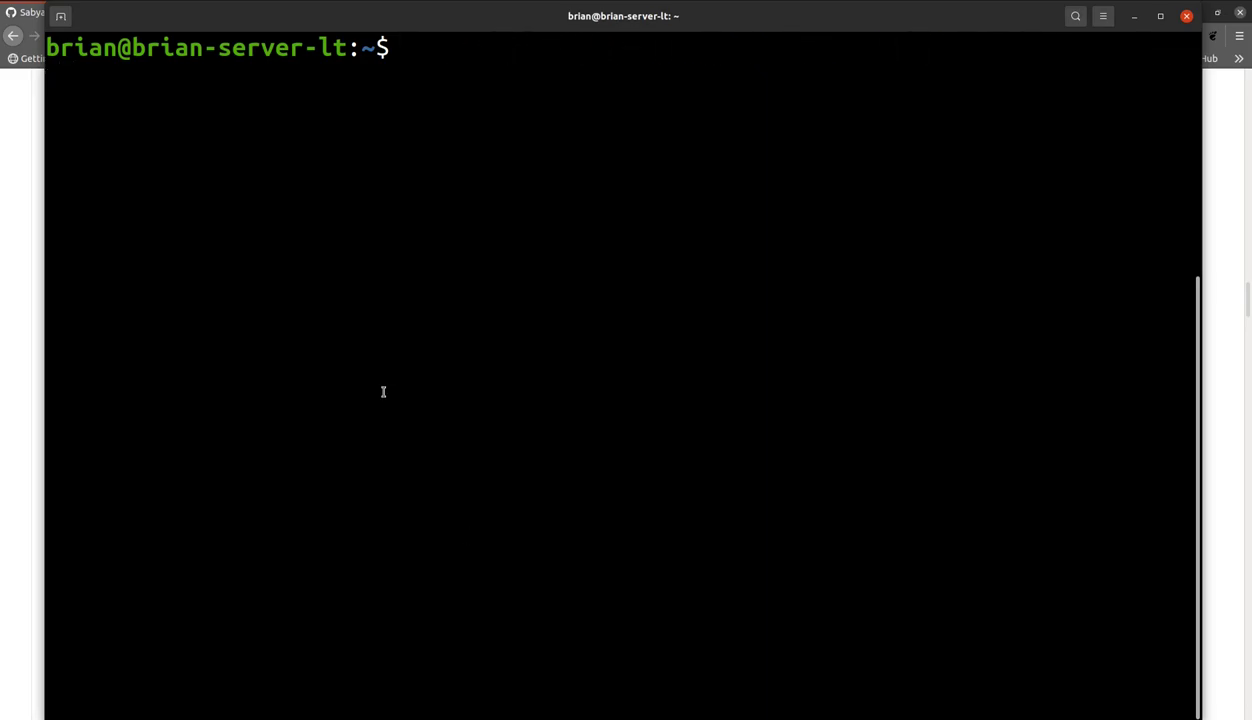
Run docker exec -ti webmap /root/token to generate a WebMap access token and copy the token
key(ctrl+shift+v)
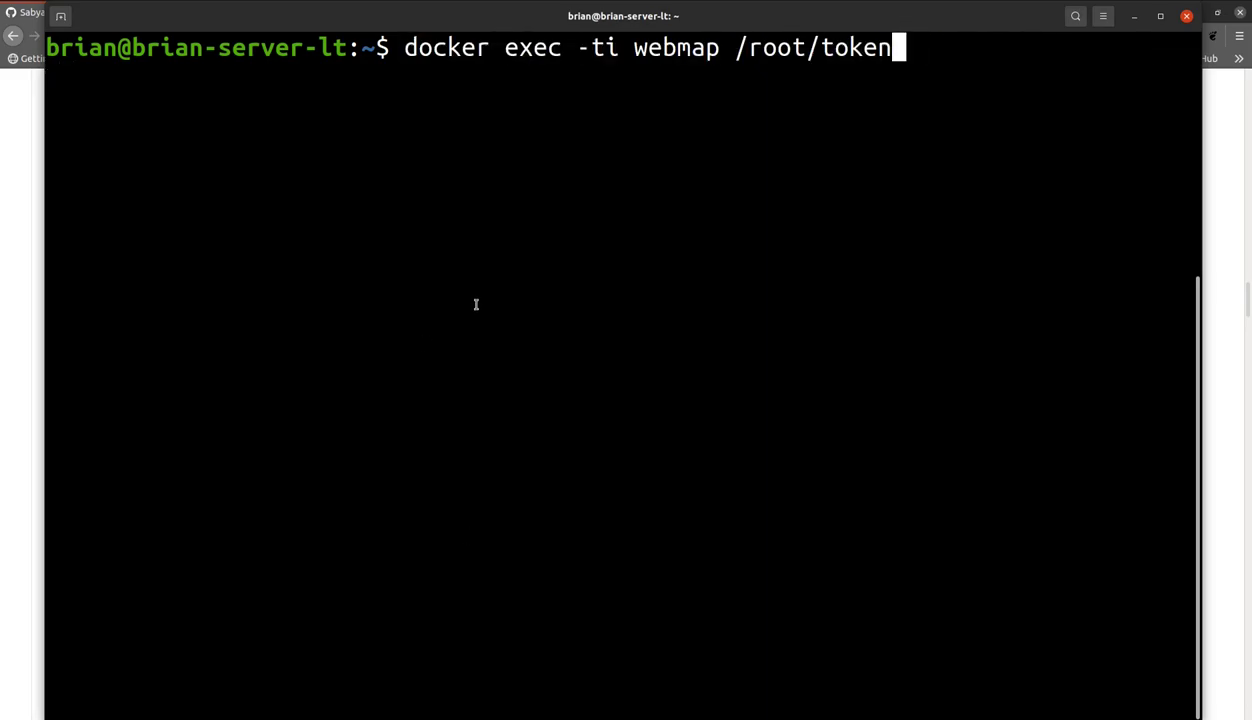
key(Return)
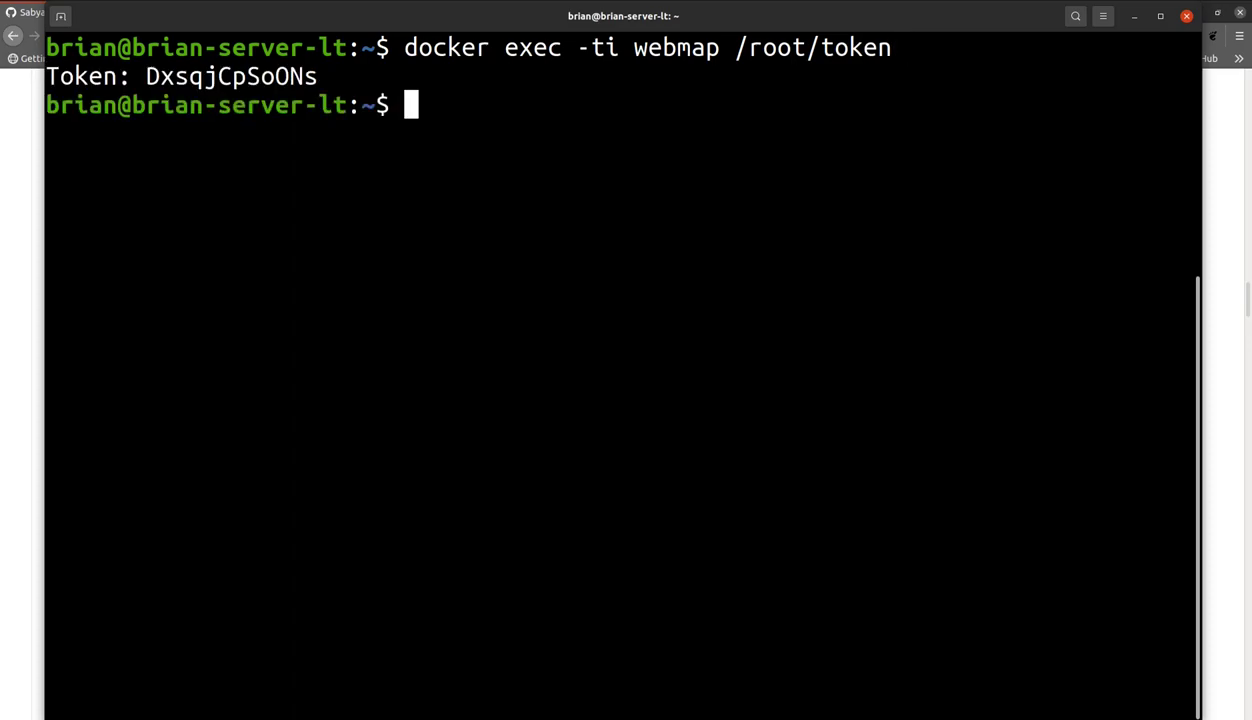
drag(319, 77, 146, 77)
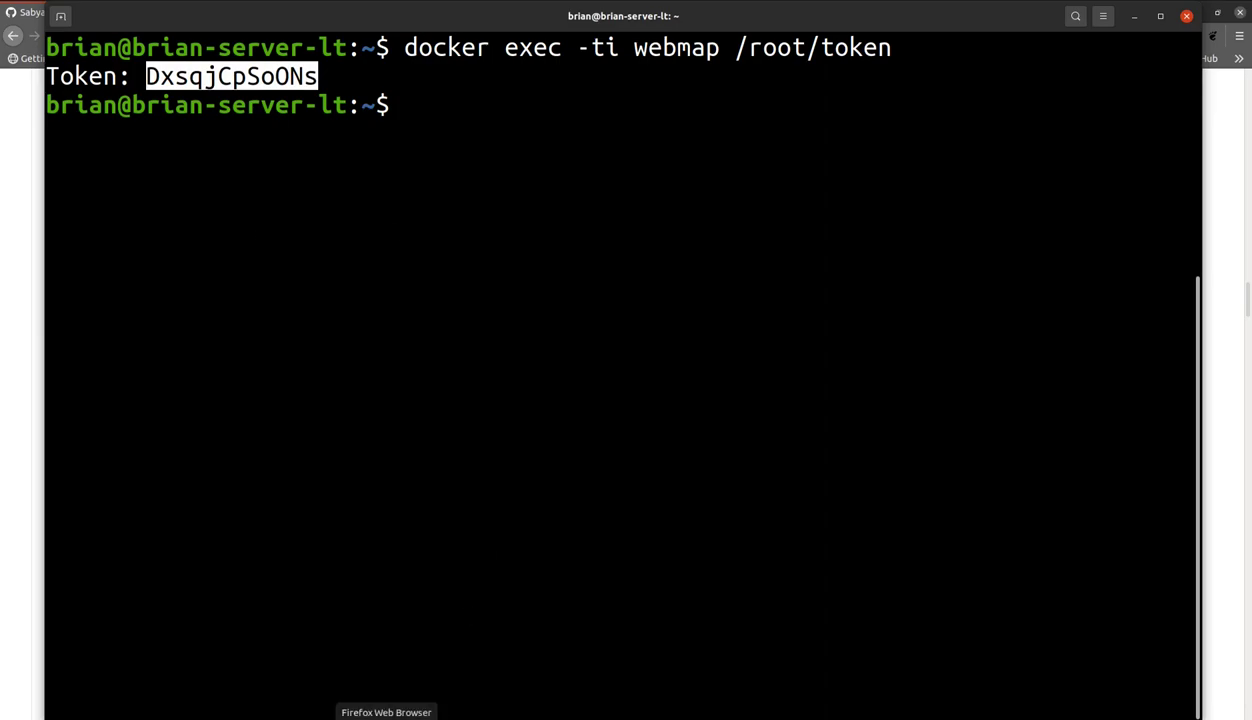
Switch to Firefox and open 192.168.7.125:8000 in a new tab
click(386, 716)
key(ctrl+t)
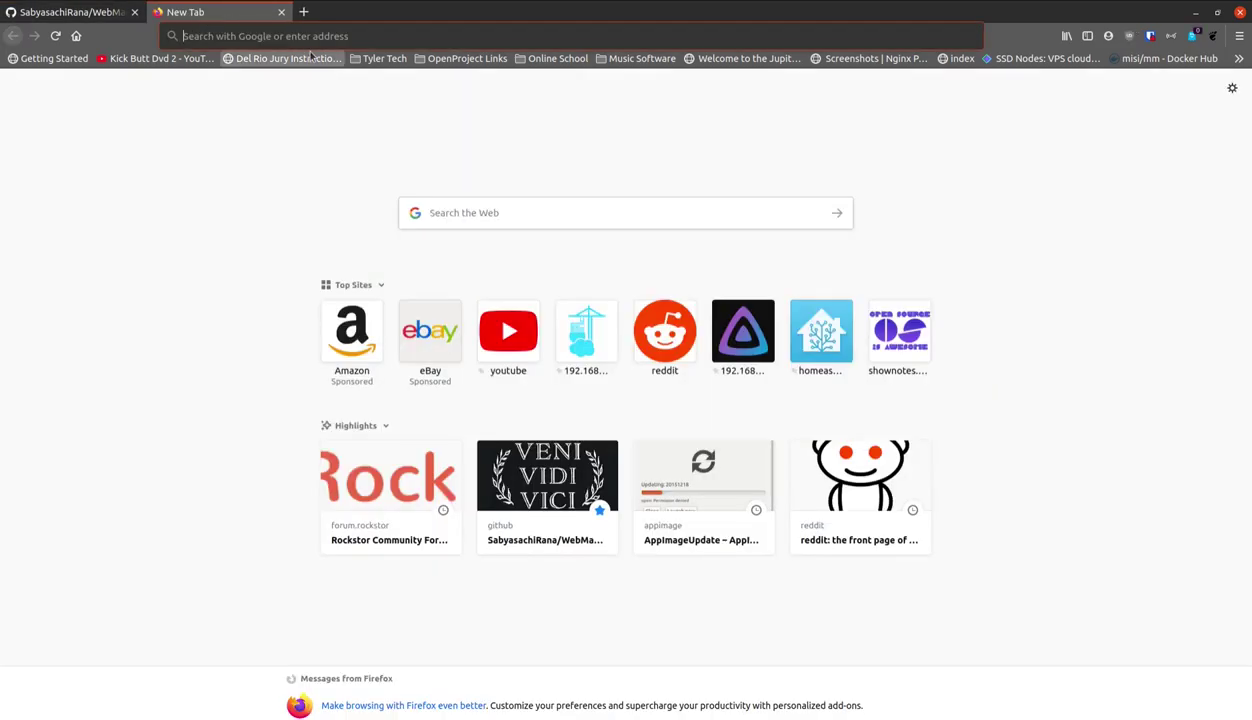
click(432, 32)
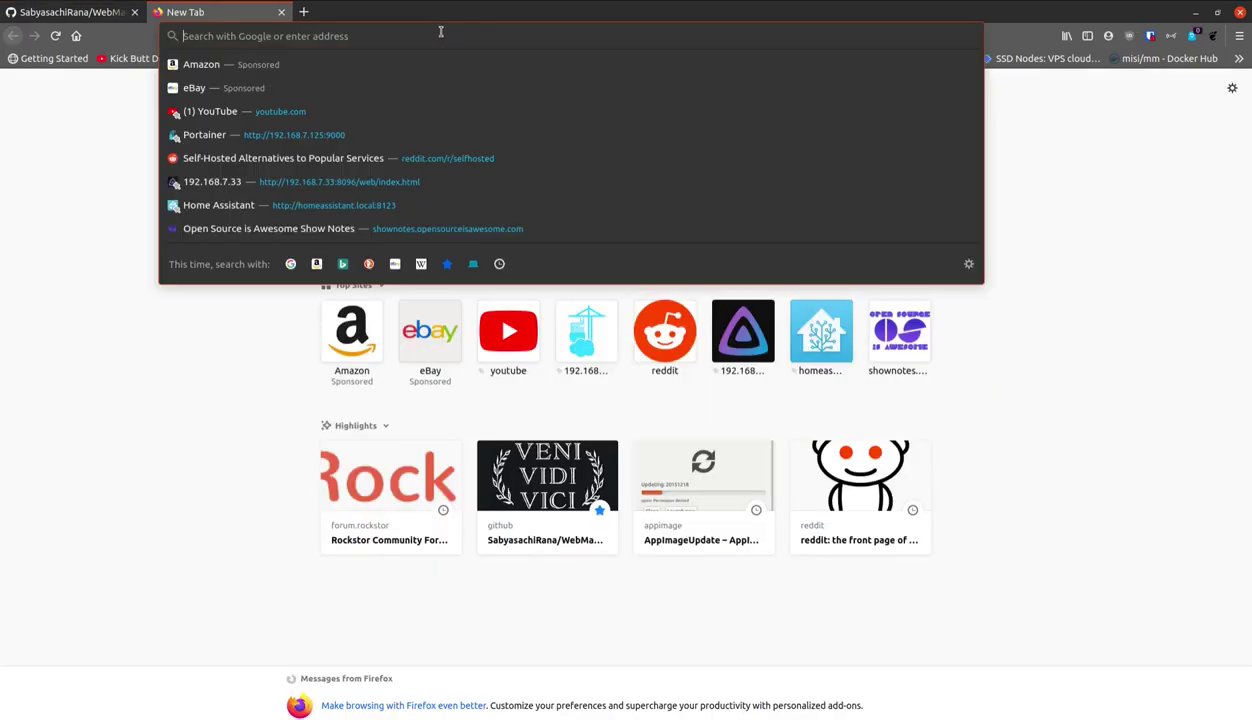
text(192.168.7.125:8000)
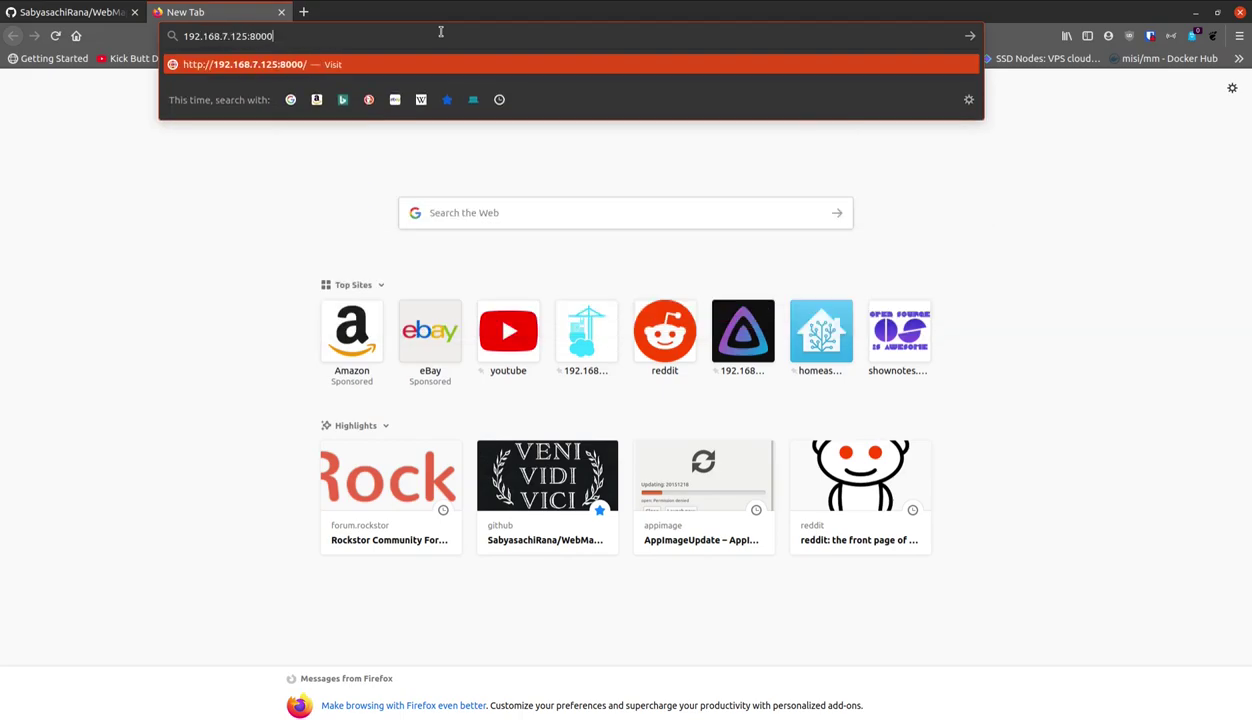
key(Return)
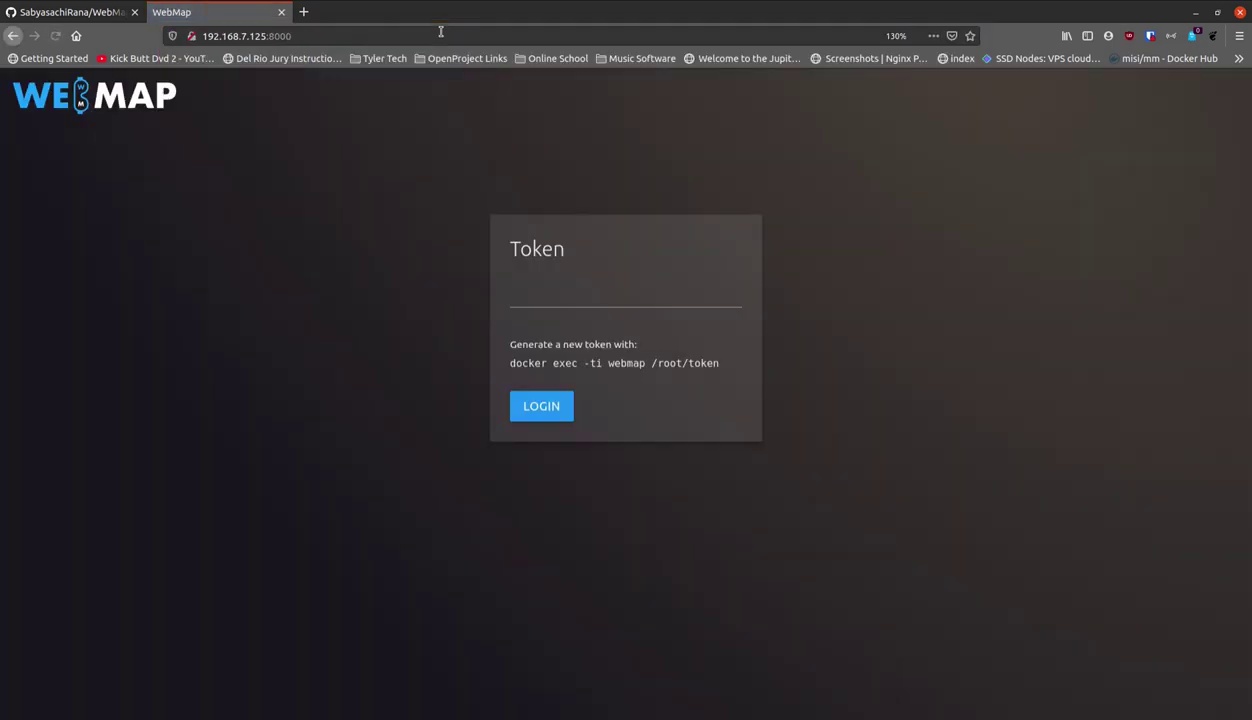
Log in to WebMap by pasting the access token, and decline saving it in the browser
click(601, 293)
key(ctrl+v)
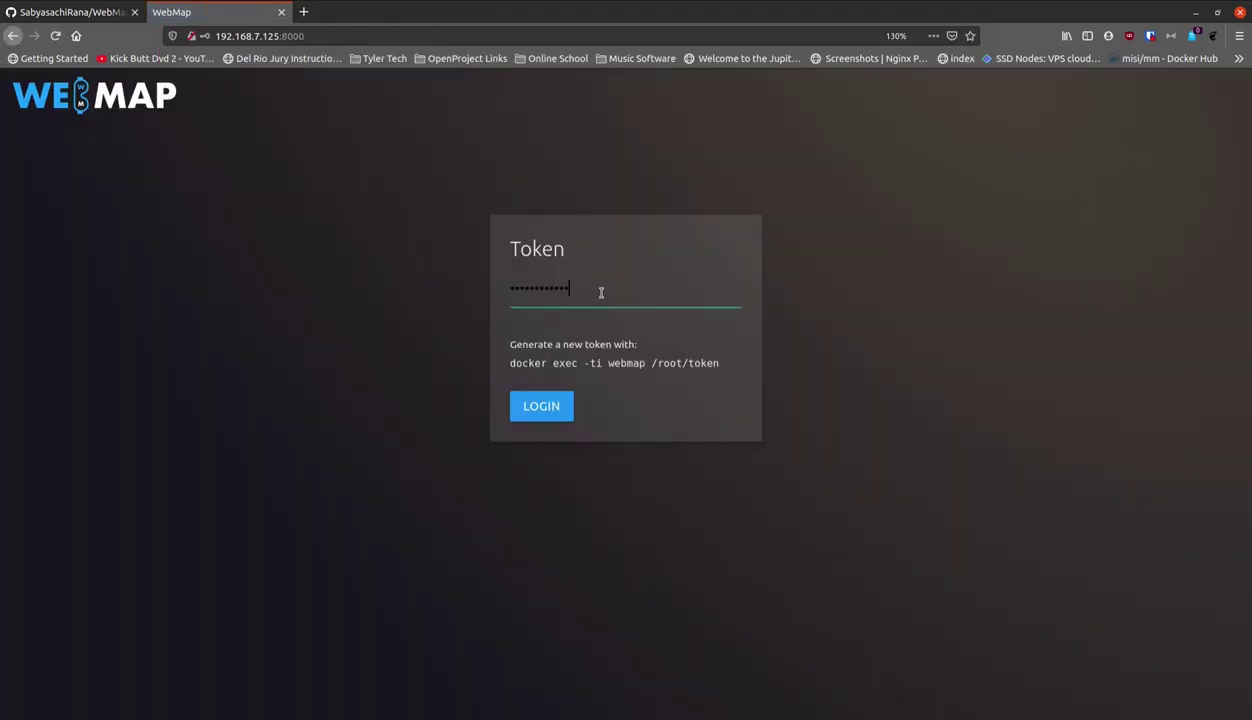
click(551, 408)
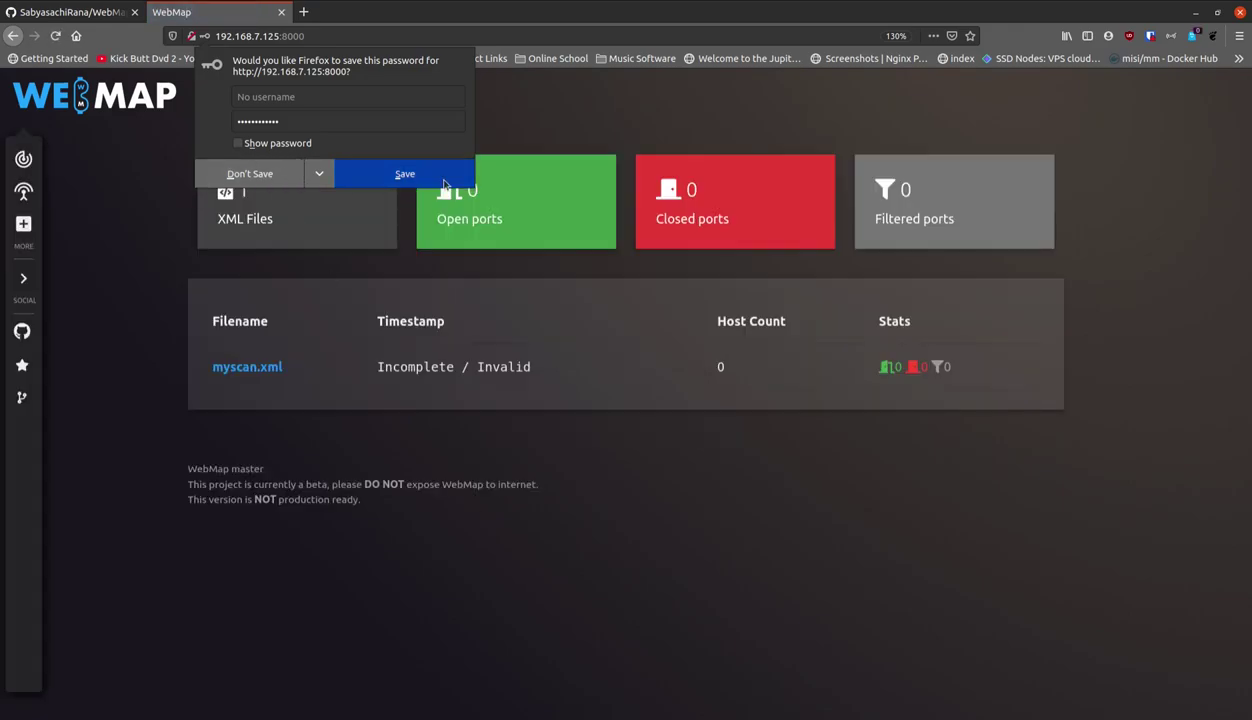
click(266, 178)
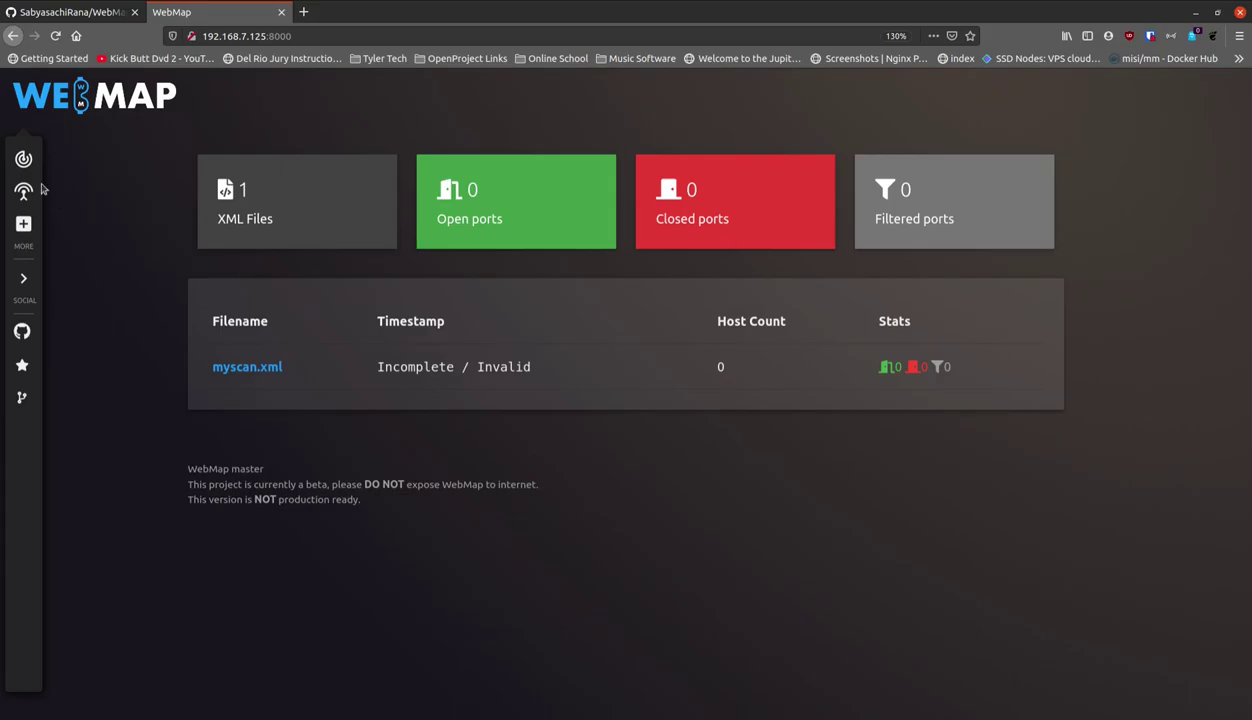
Check the nmap scan's progress in the terminal, then return to the browser and reload the WebMap dashboard
click(422, 714)
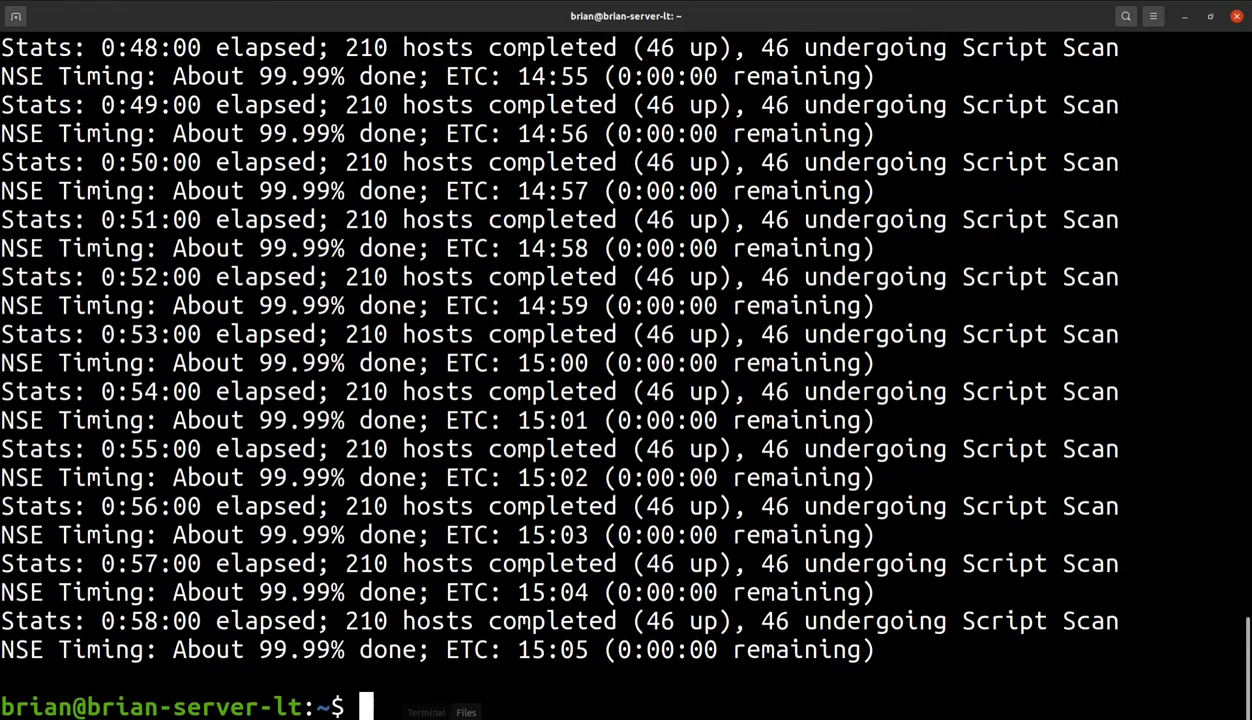
click(419, 712)
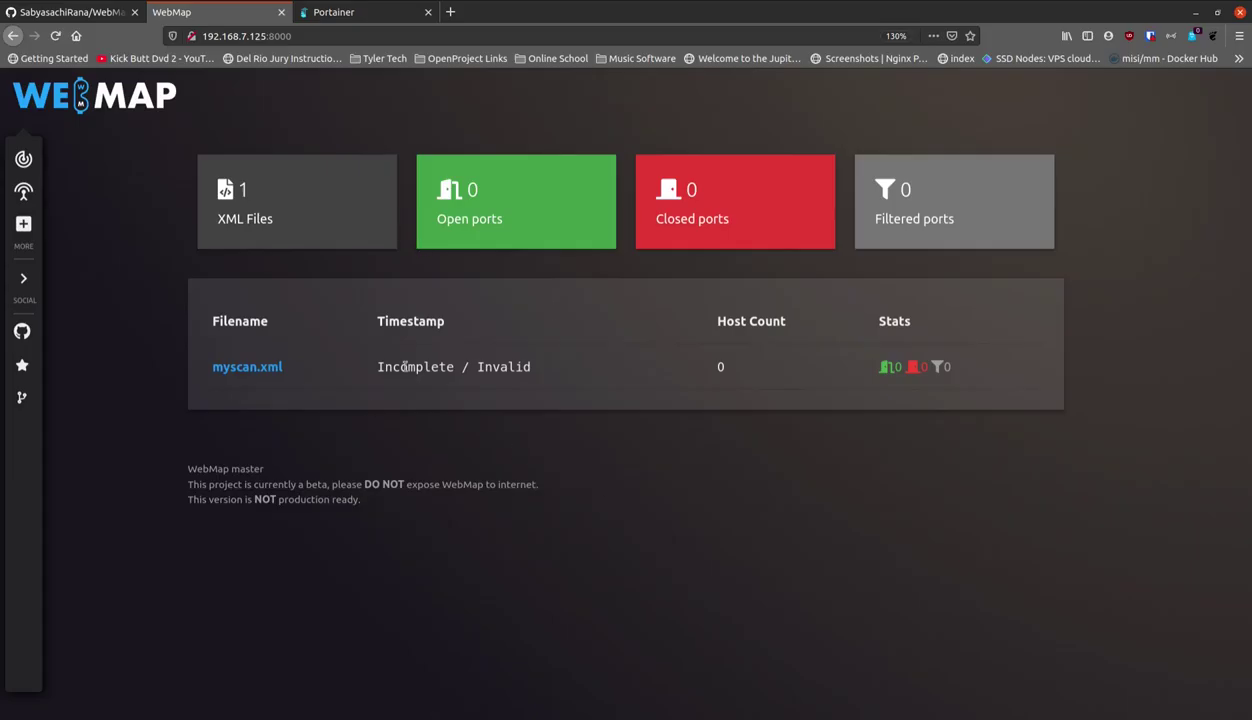
click(55, 36)
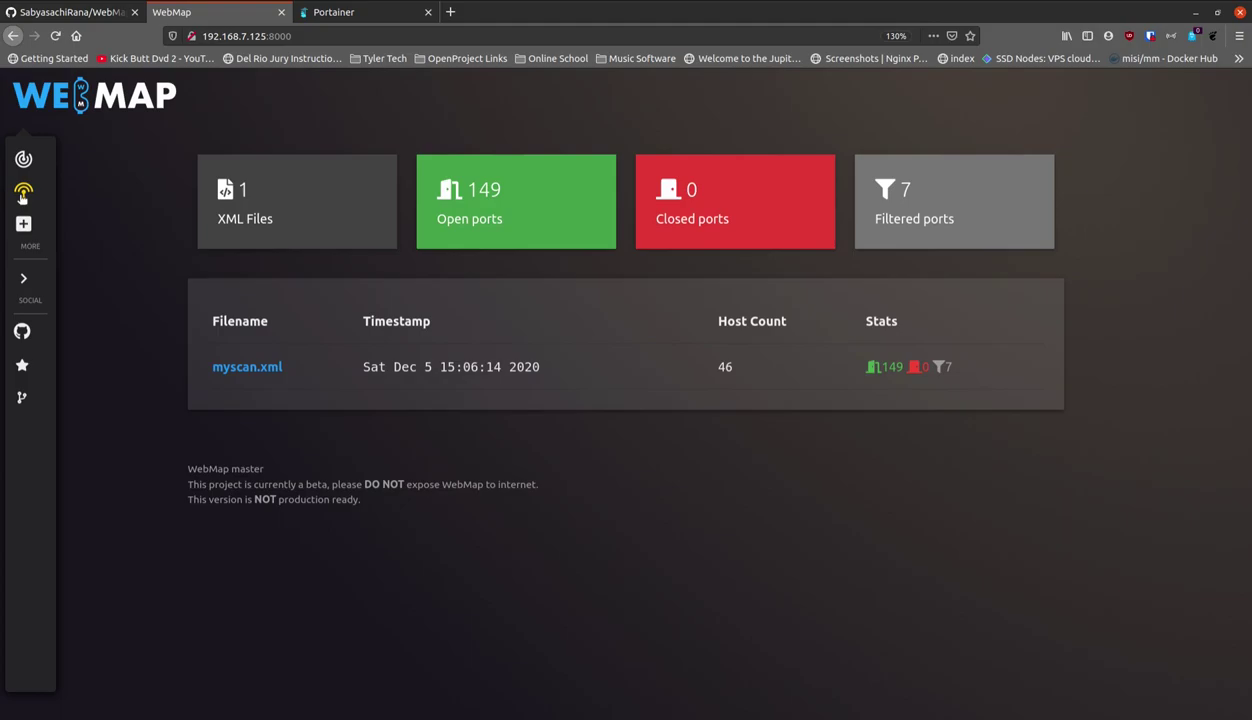
Open the myscan.xml report and examine its port status summary and the services bar chart
click(248, 366)
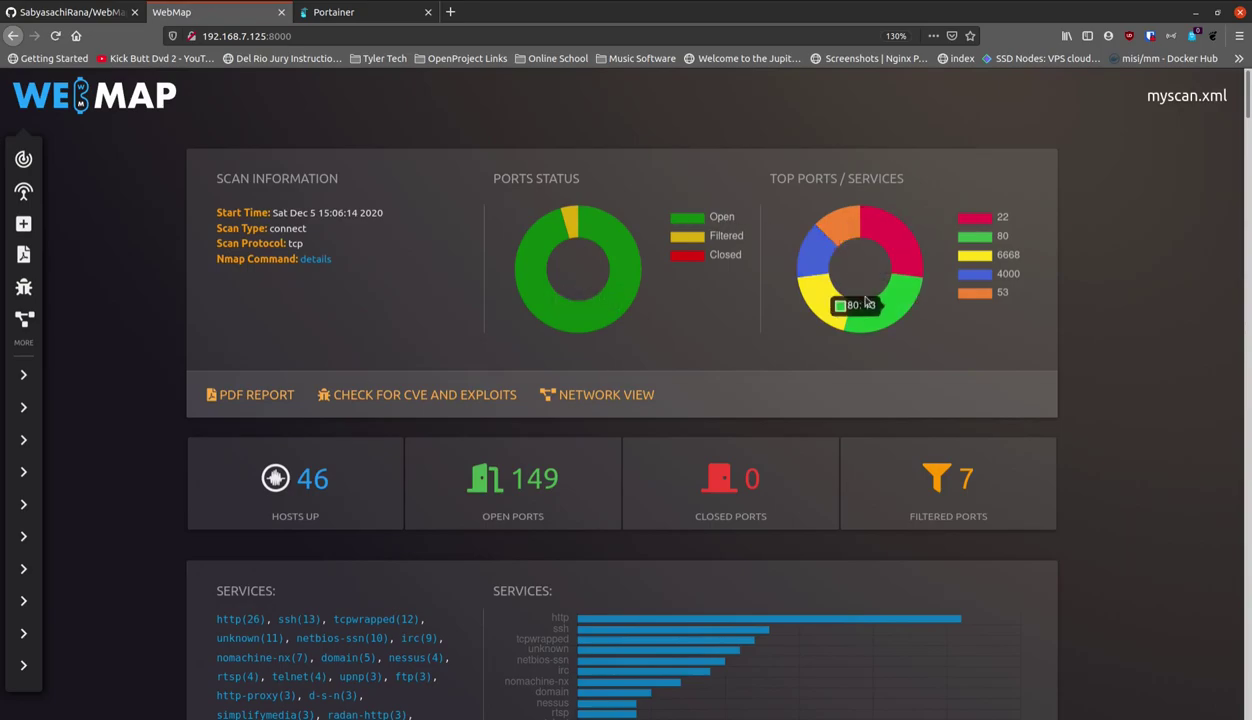
scroll(700, 336, down, 3)
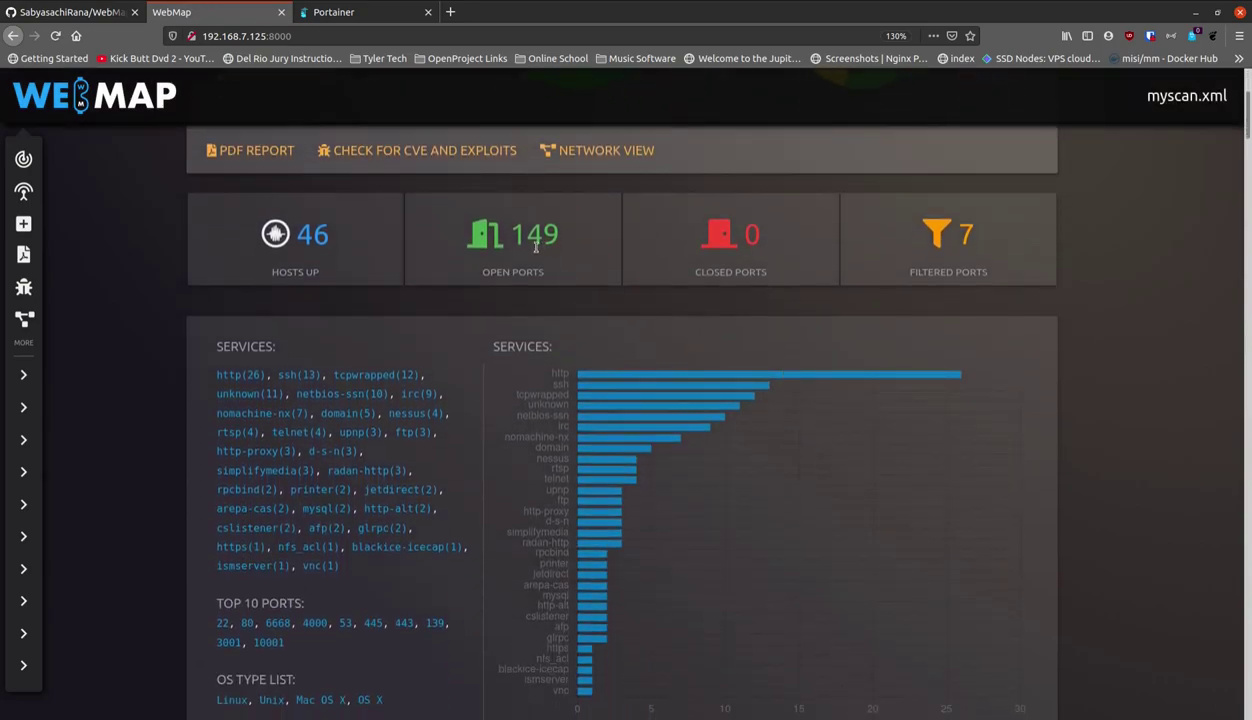
scroll(729, 320, down, 2)
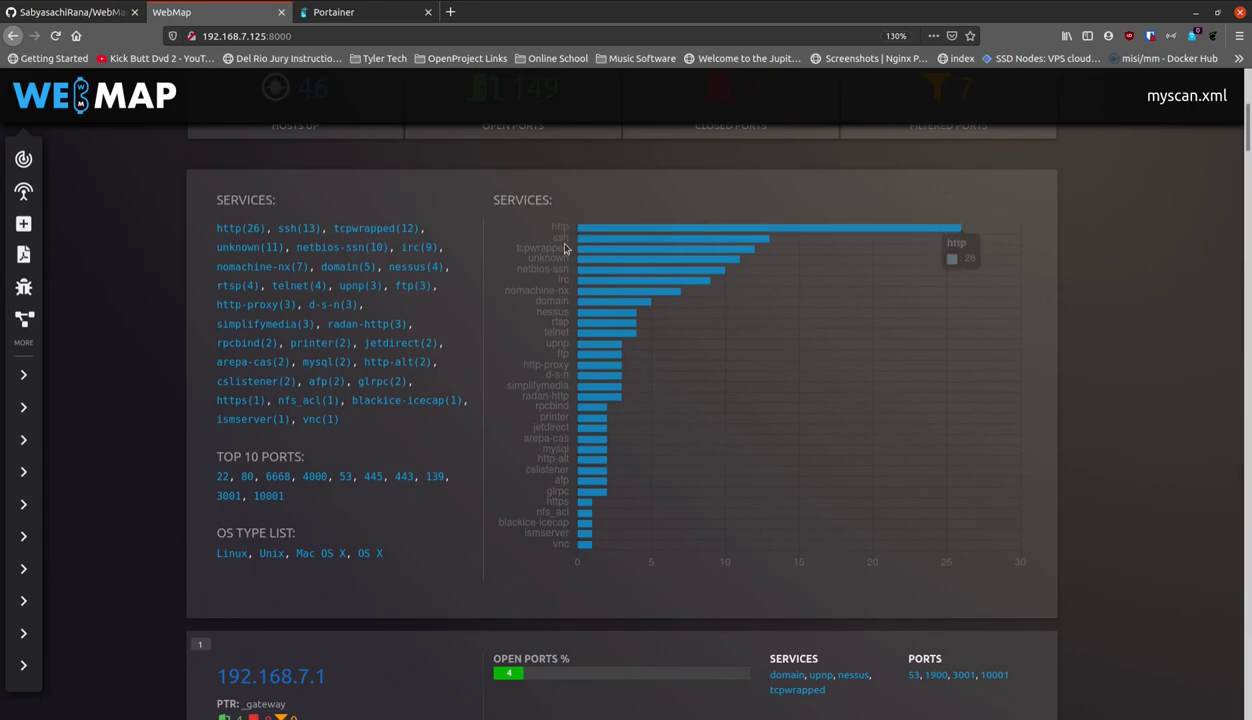
mouse_move(590, 240)
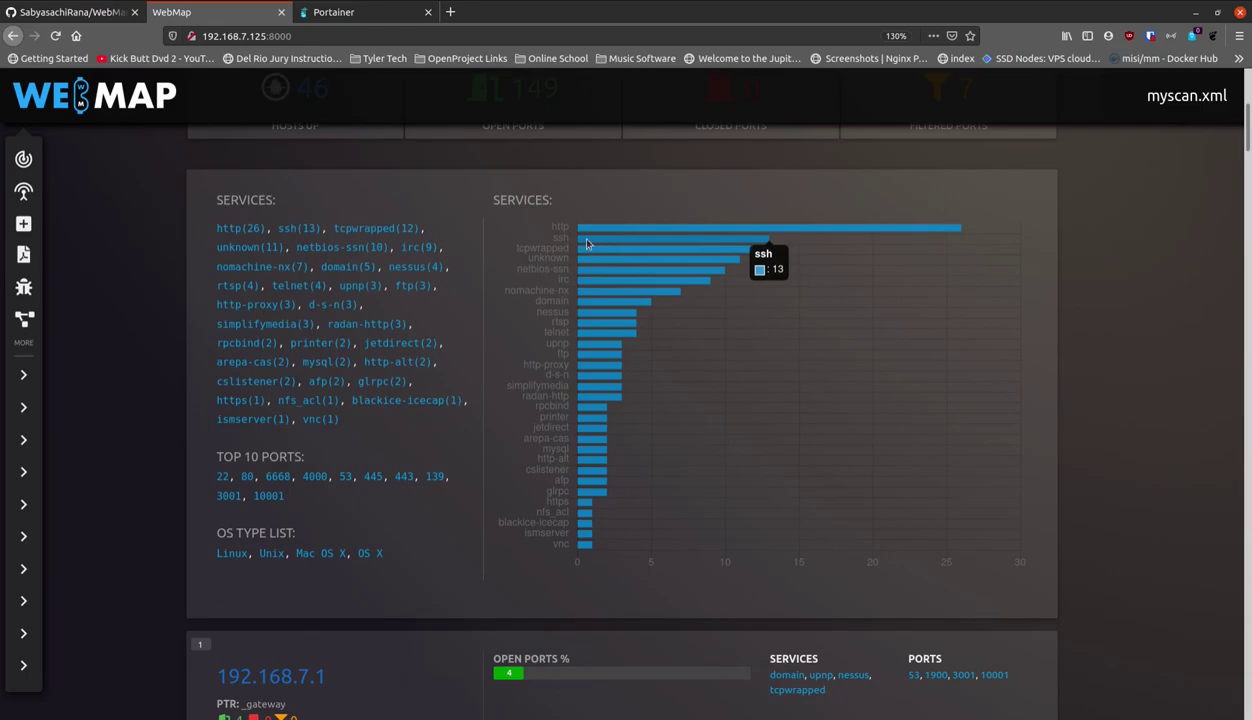
mouse_move(594, 336)
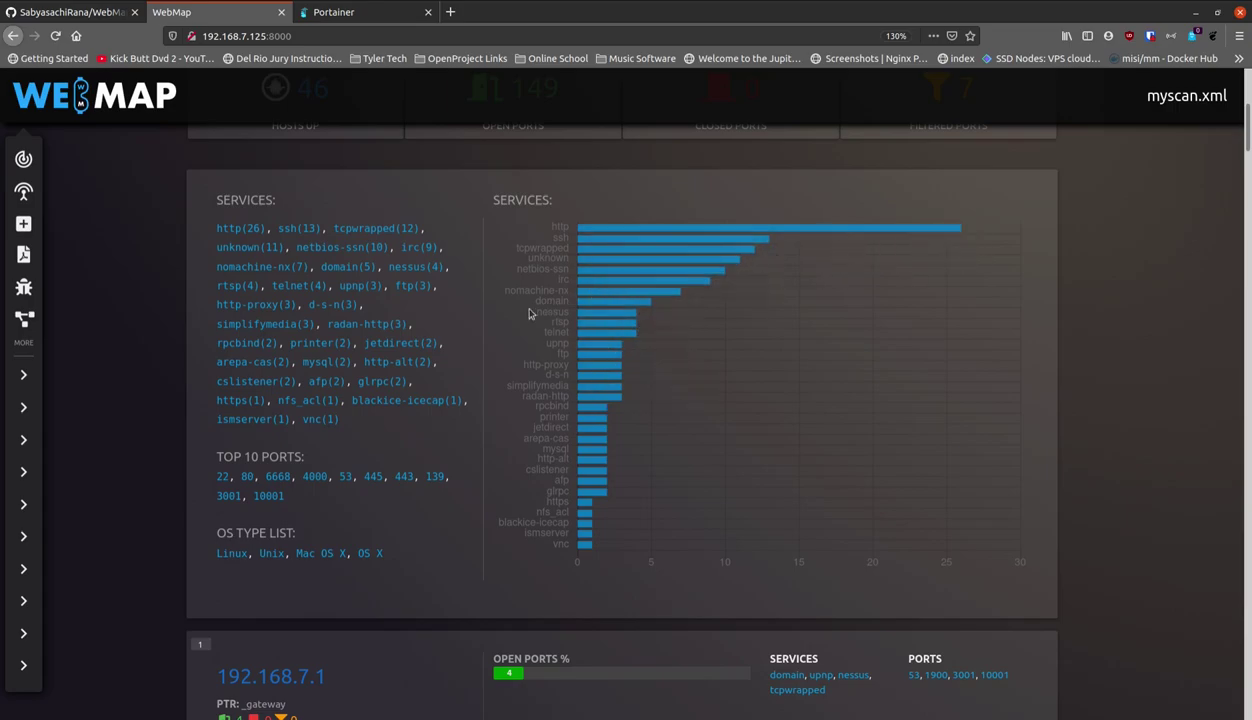
Review the report's top 10 ports, OS type list and the individual host entries with their services and ports
scroll(436, 376, down, 1)
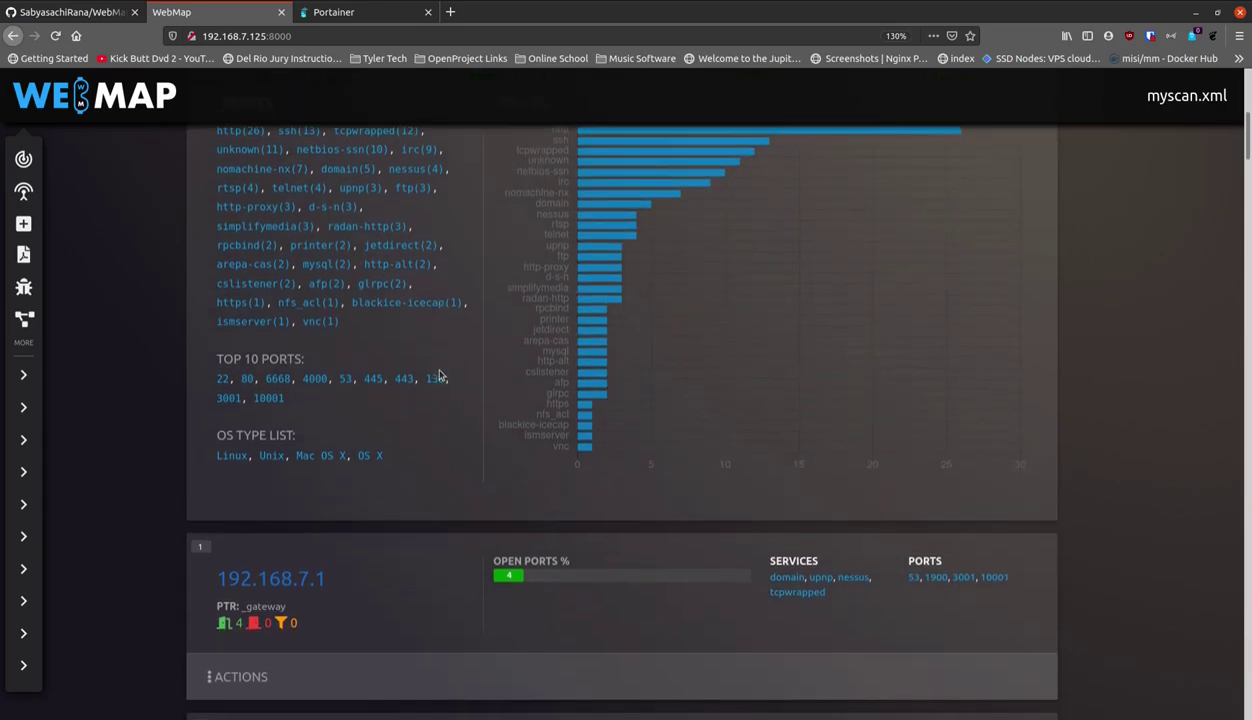
scroll(438, 375, down, 3)
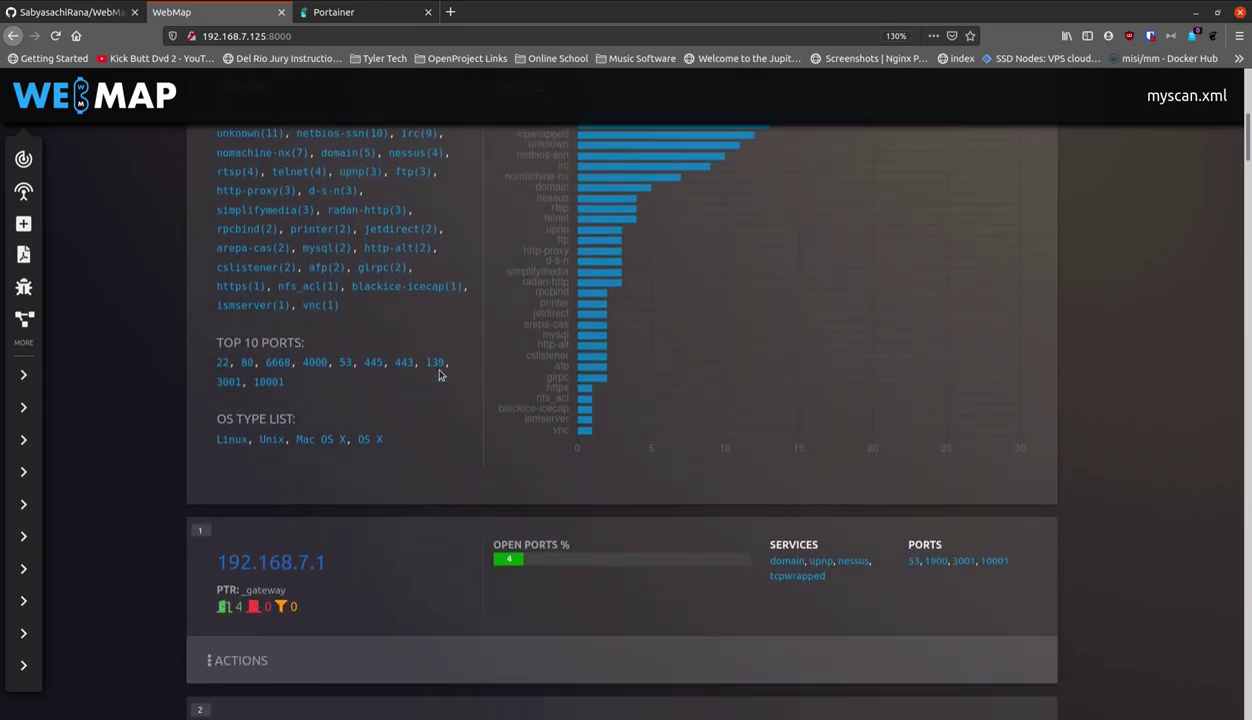
scroll(438, 375, down, 1)
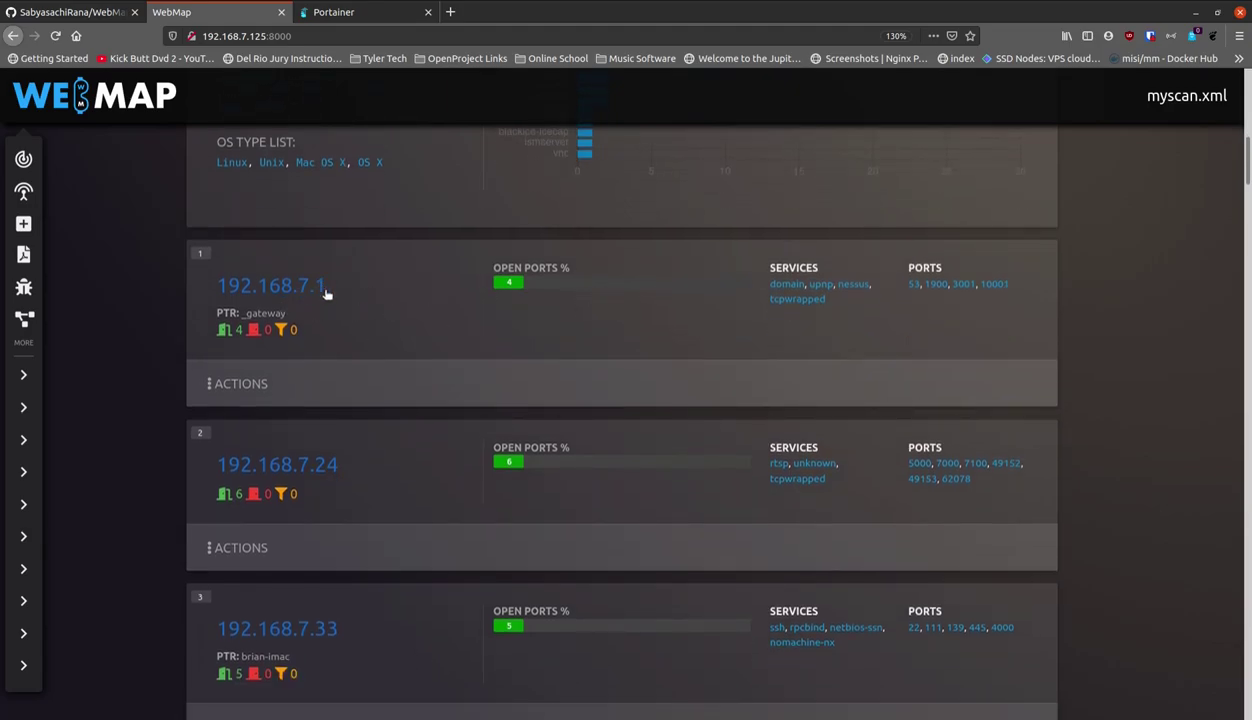
scroll(420, 362, down, 2)
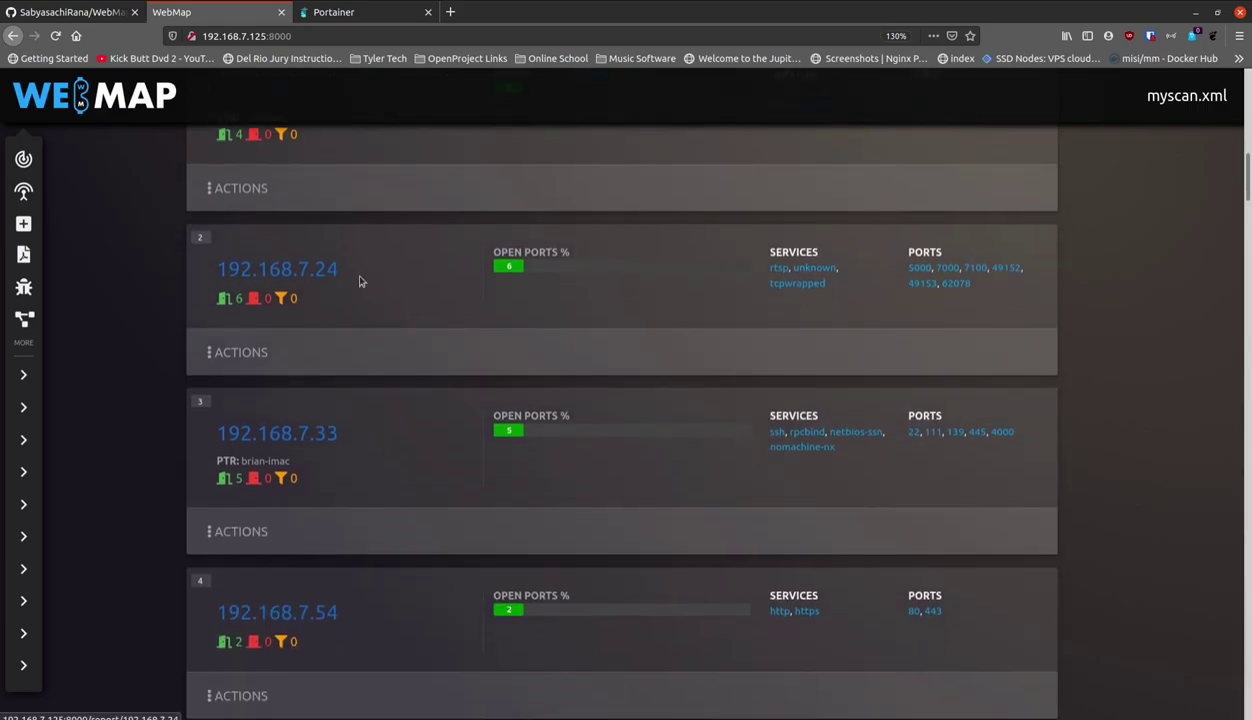
Open the details of host 192.168.7.33, review its port, product and version entries, and return to the host list
scroll(403, 324, down, 3)
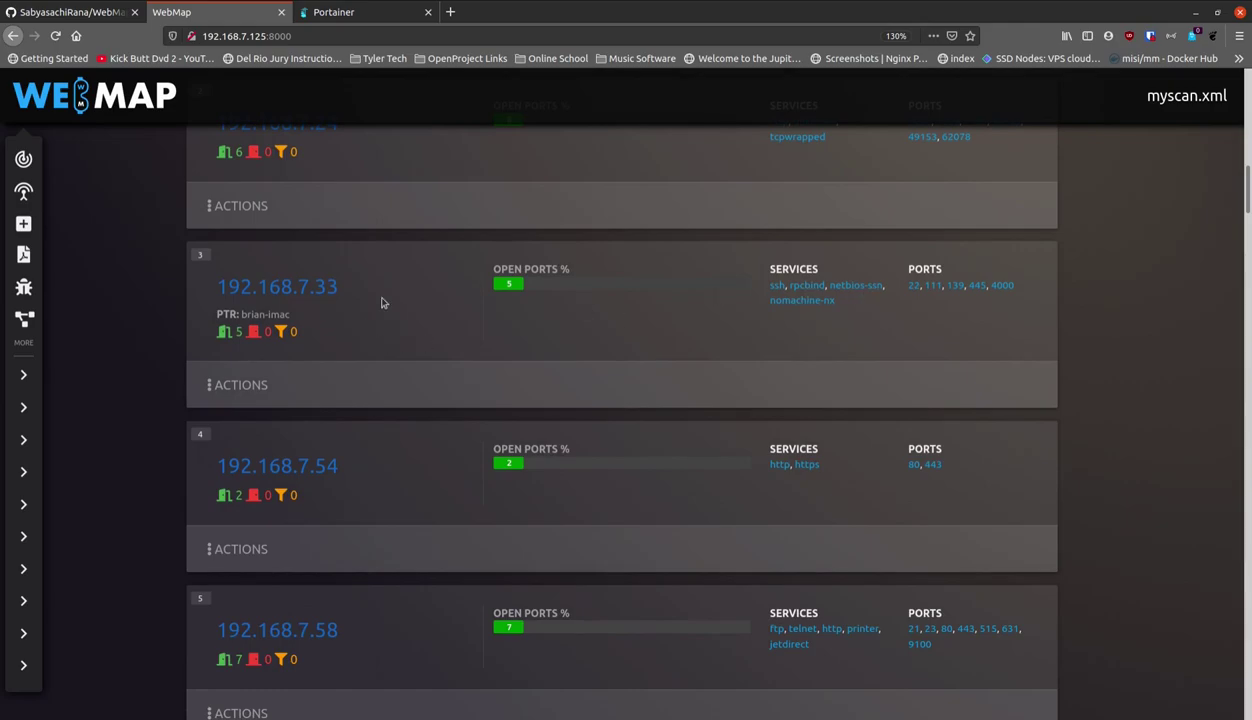
click(283, 287)
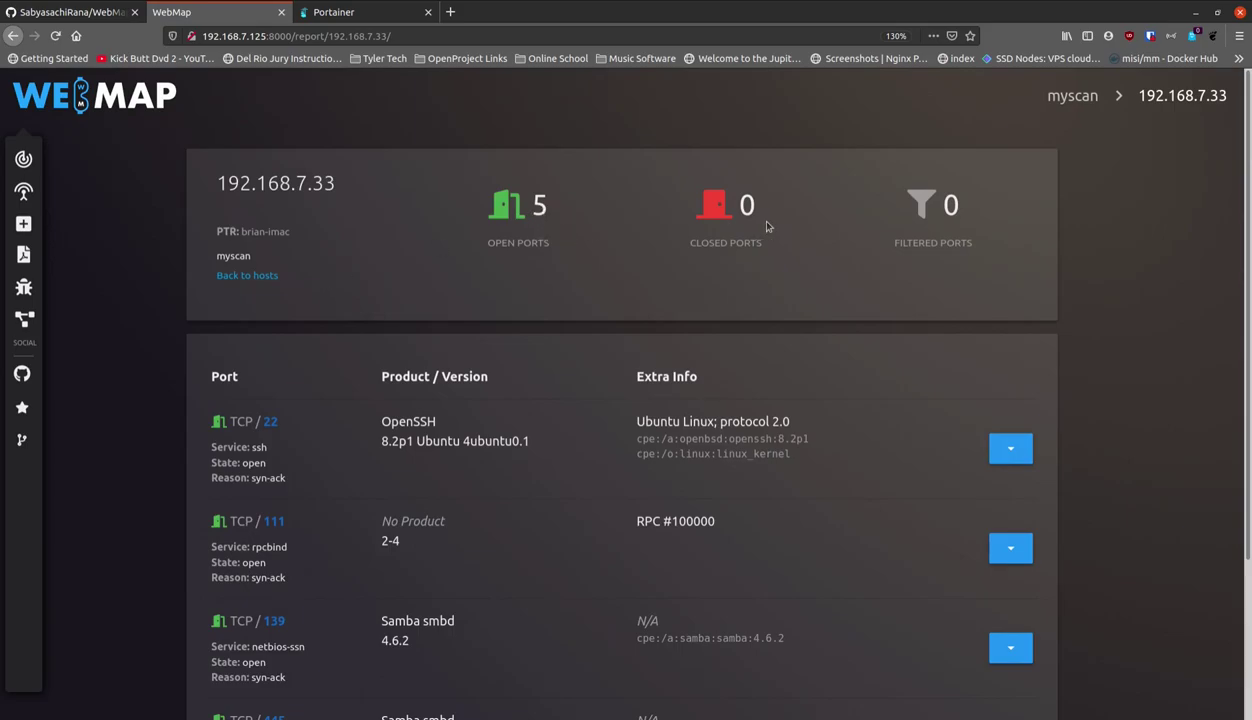
scroll(559, 302, down, 4)
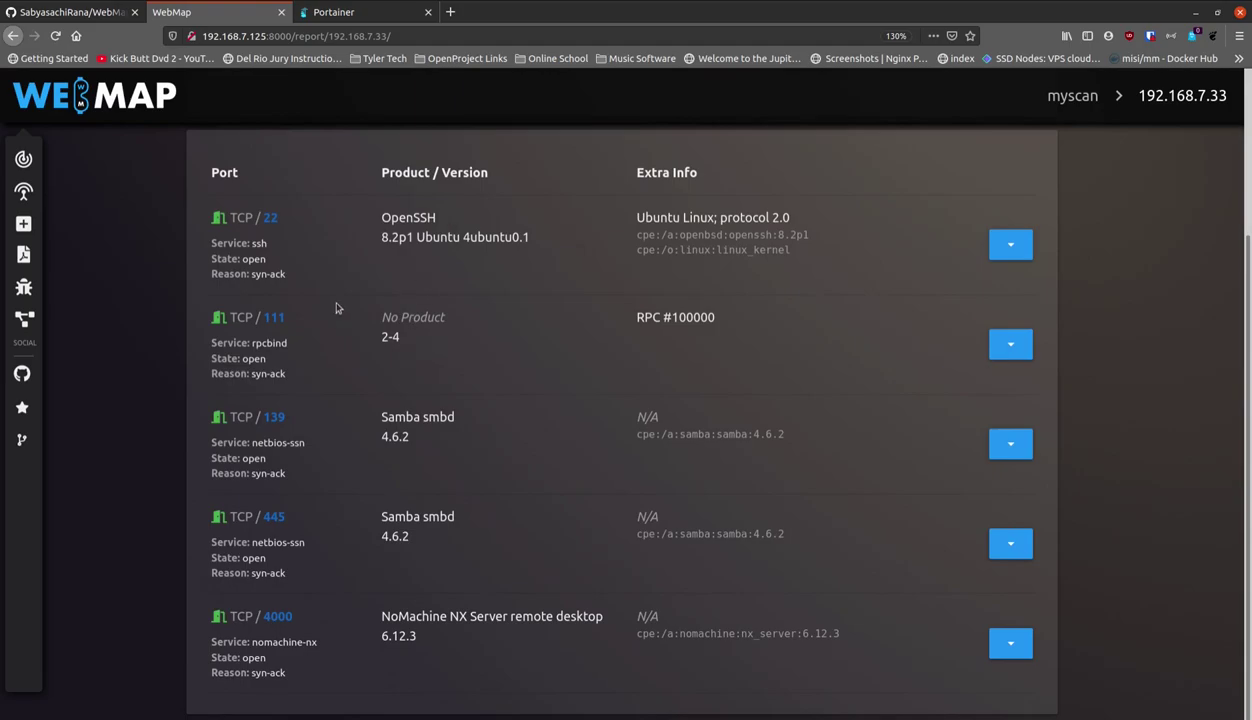
scroll(335, 303, up, 3)
scroll(335, 303, up, 1)
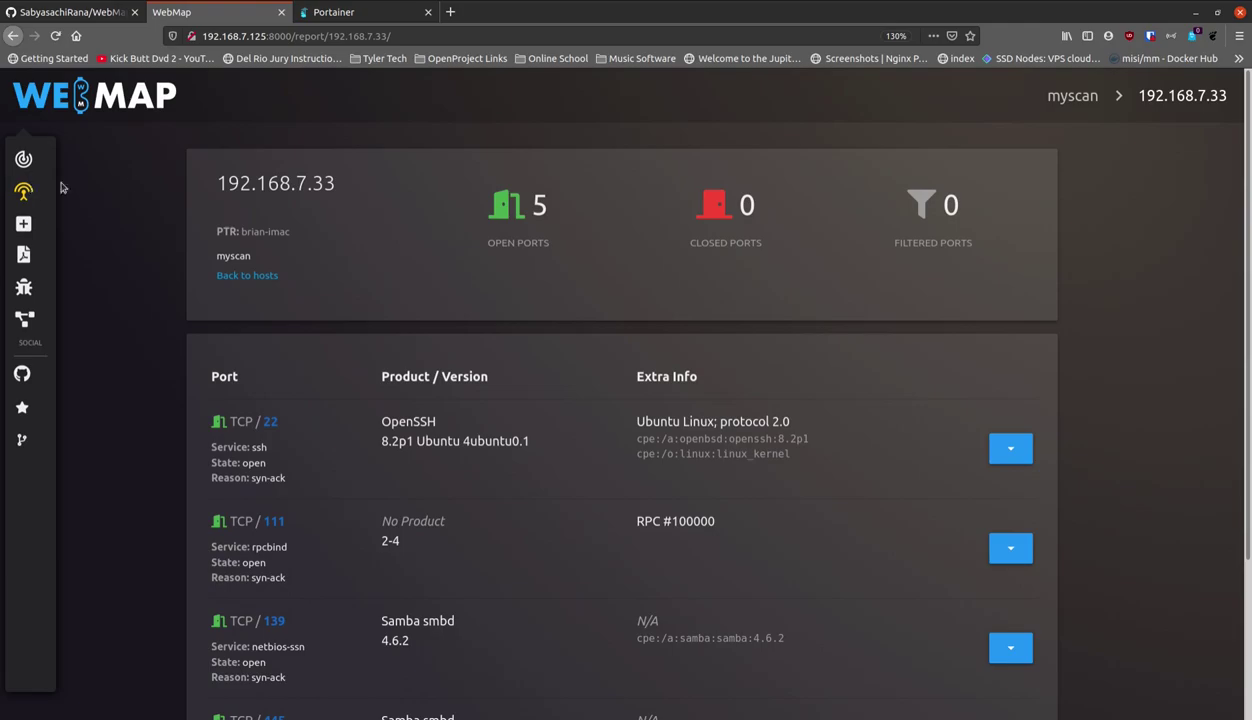
click(14, 38)
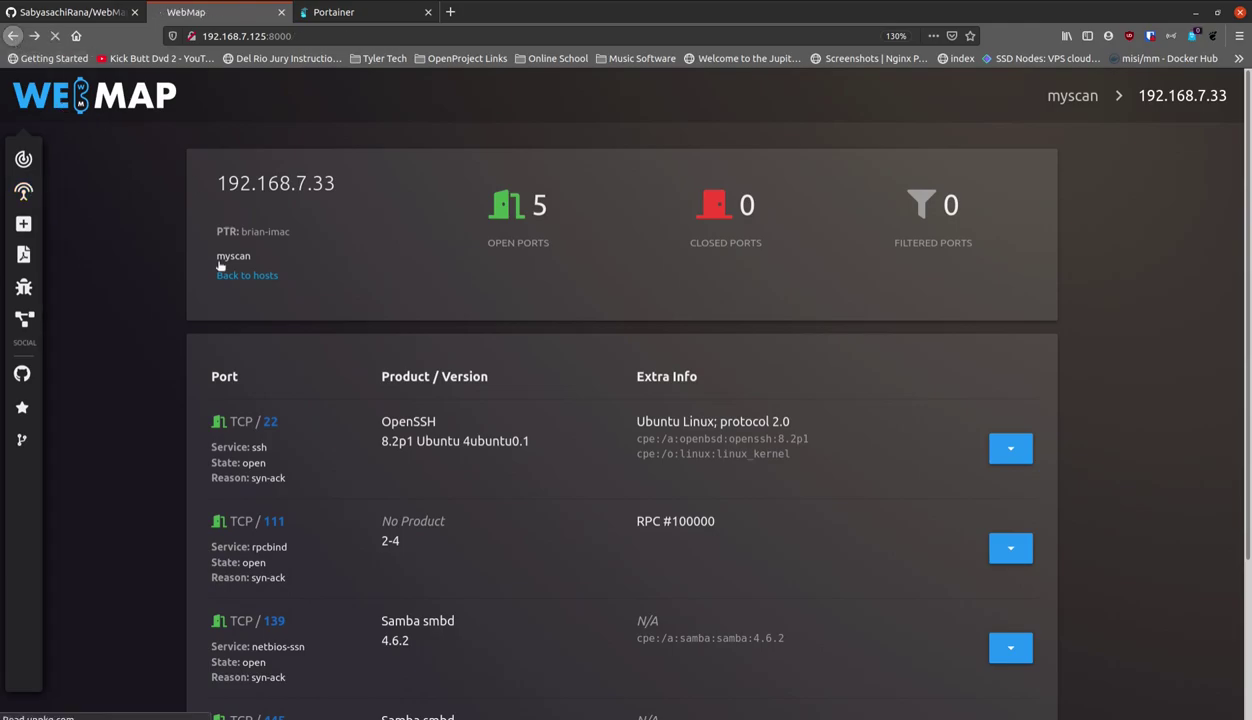
Browse the host list to 192.168.7.125, review that host's detailed port and service entries, and return to the list
scroll(377, 354, down, 6)
scroll(378, 357, down, 9)
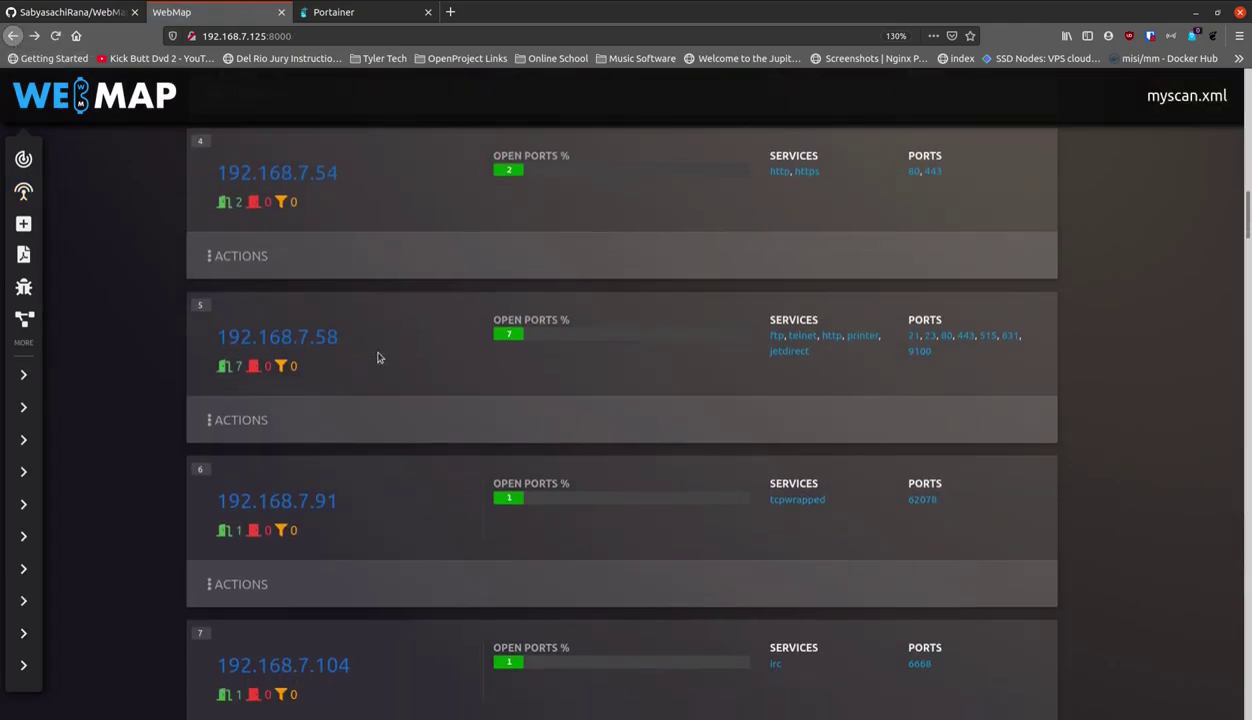
scroll(378, 357, down, 12)
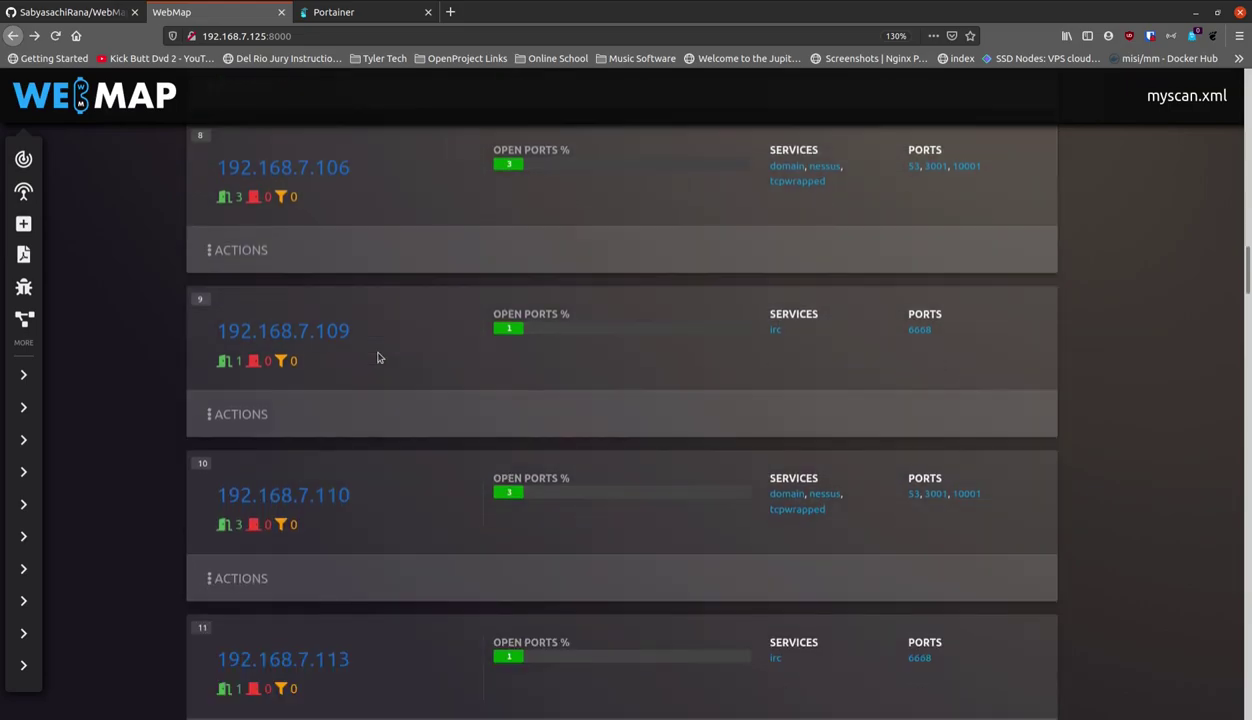
scroll(378, 357, down, 6)
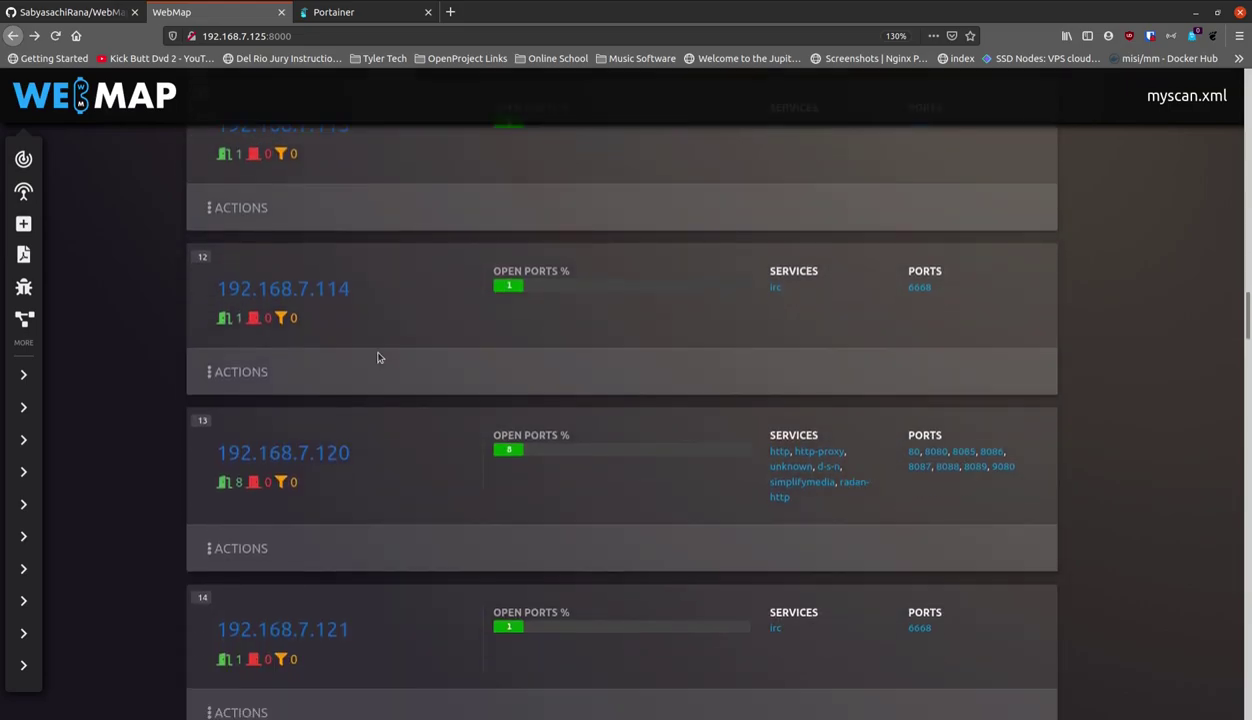
scroll(378, 357, down, 6)
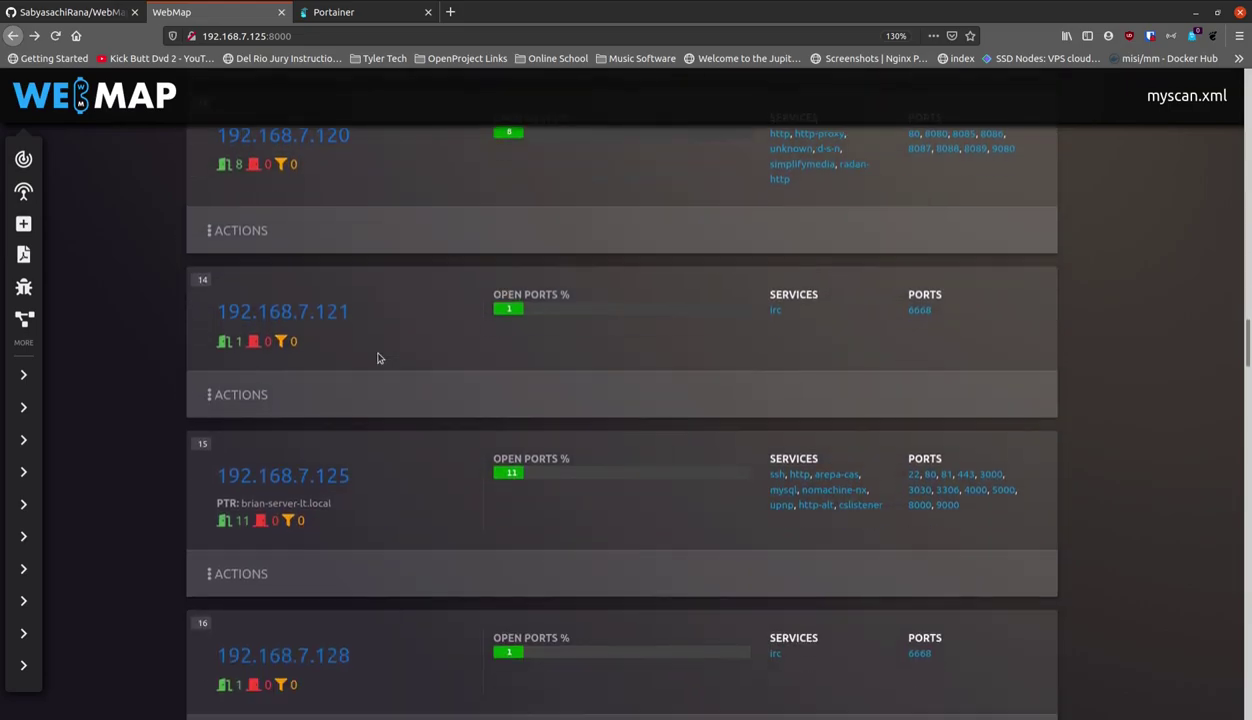
scroll(378, 357, down, 2)
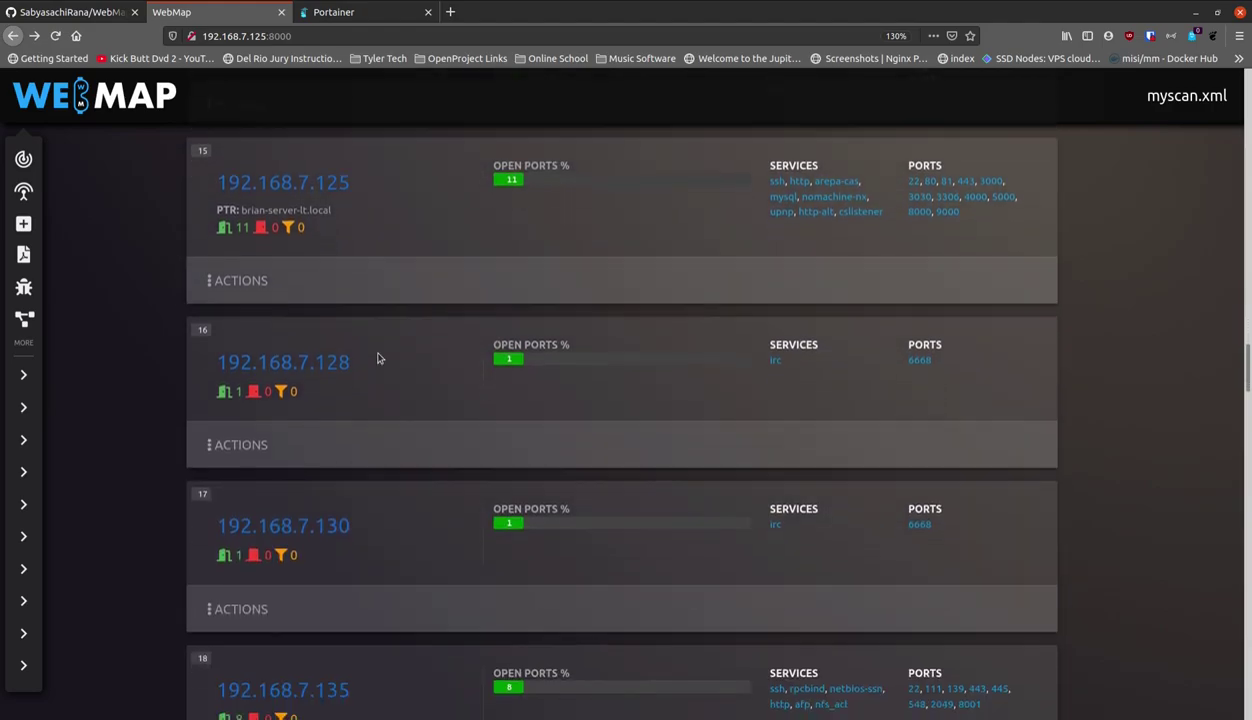
scroll(360, 325, up, 1)
click(319, 238)
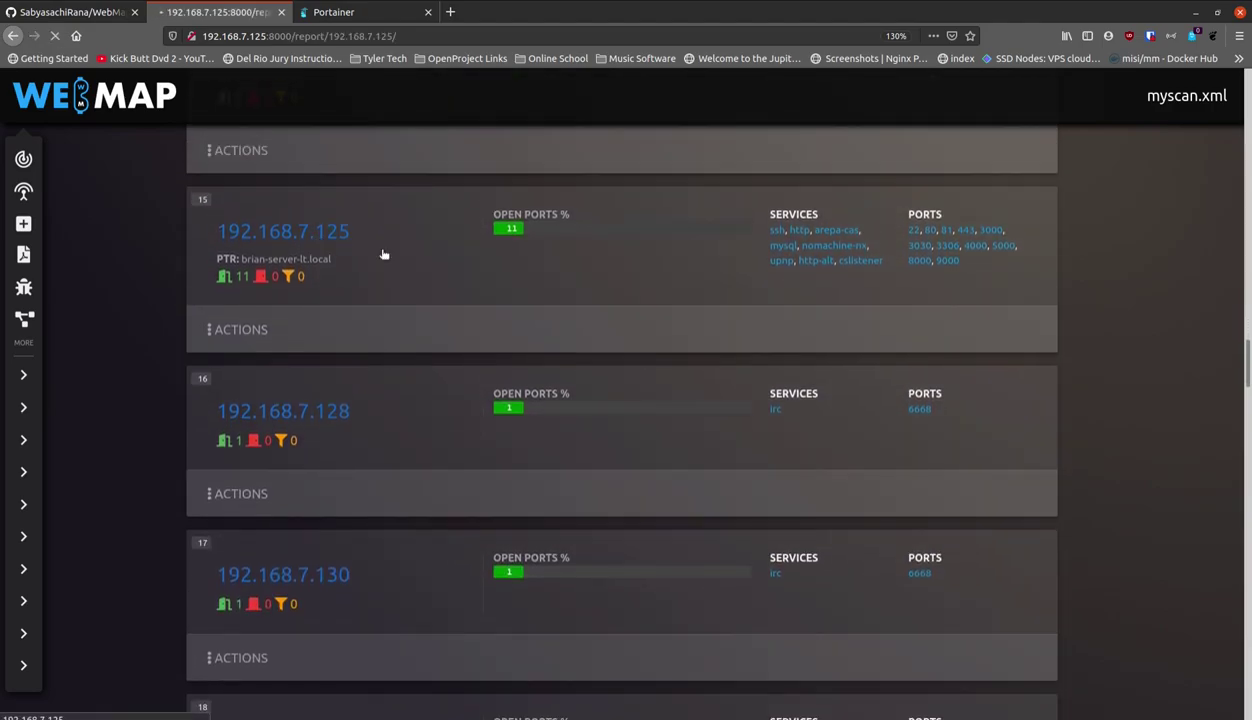
scroll(540, 394, down, 1)
scroll(540, 394, down, 6)
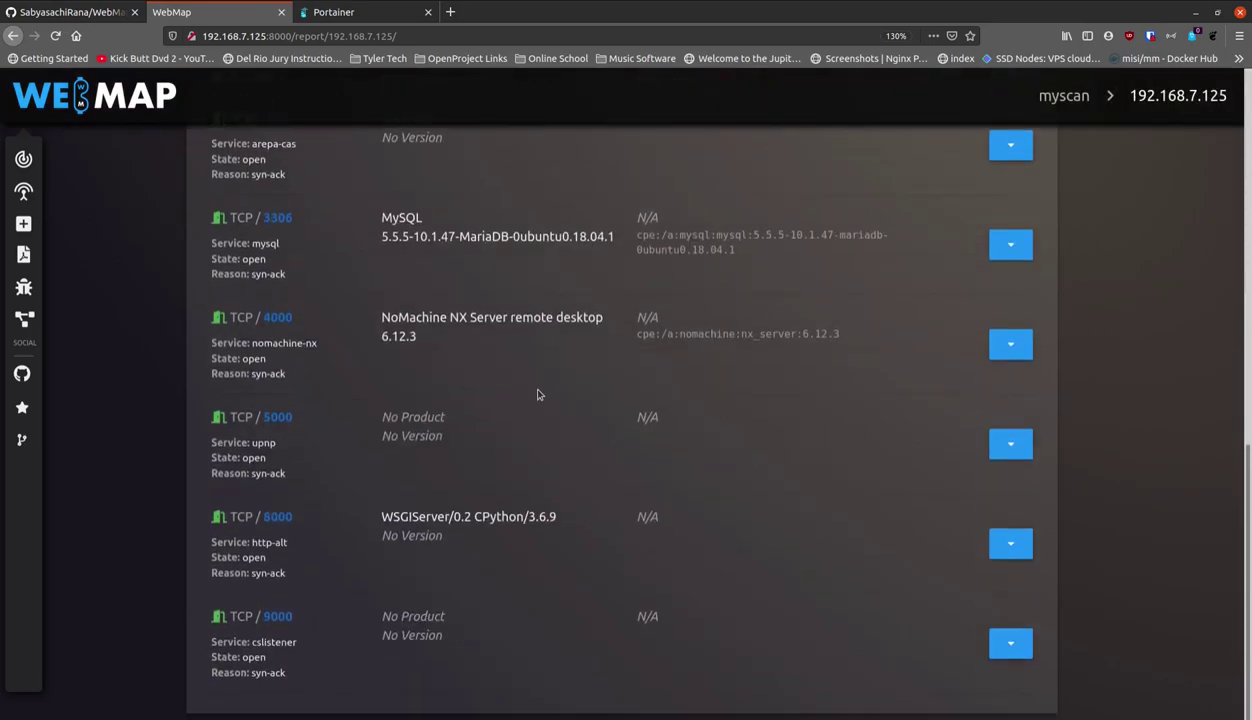
scroll(511, 377, up, 8)
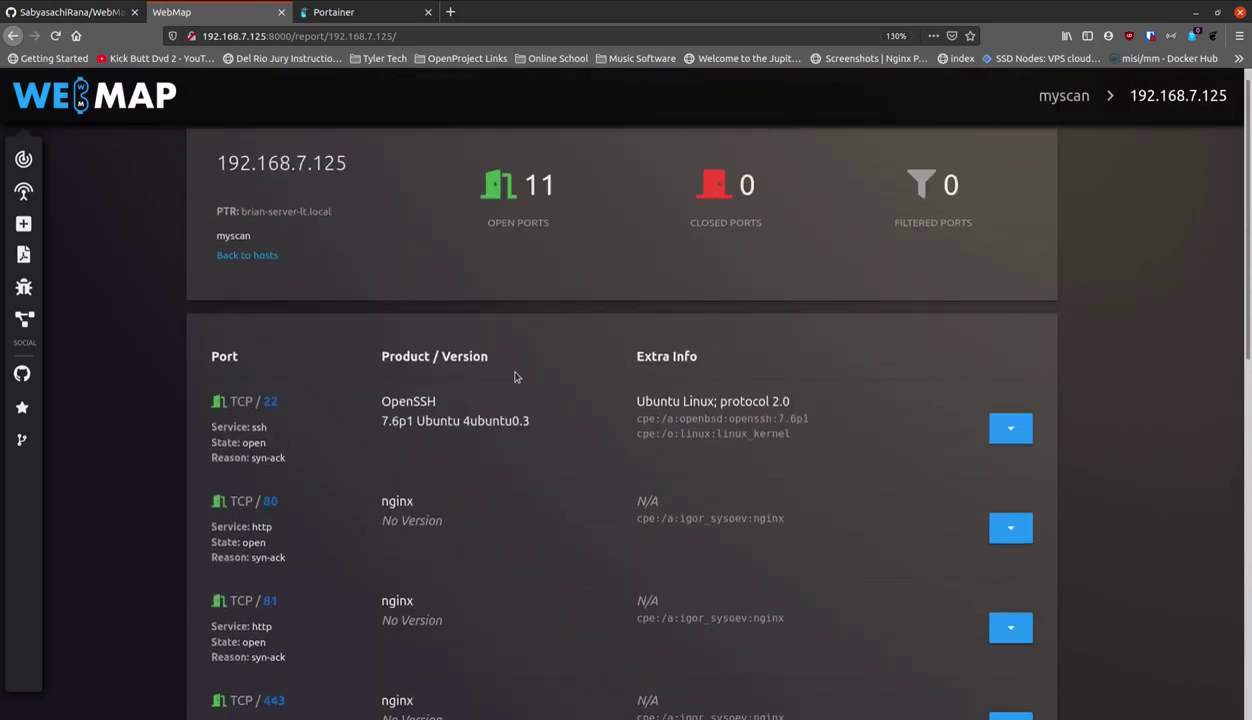
scroll(516, 376, up, 1)
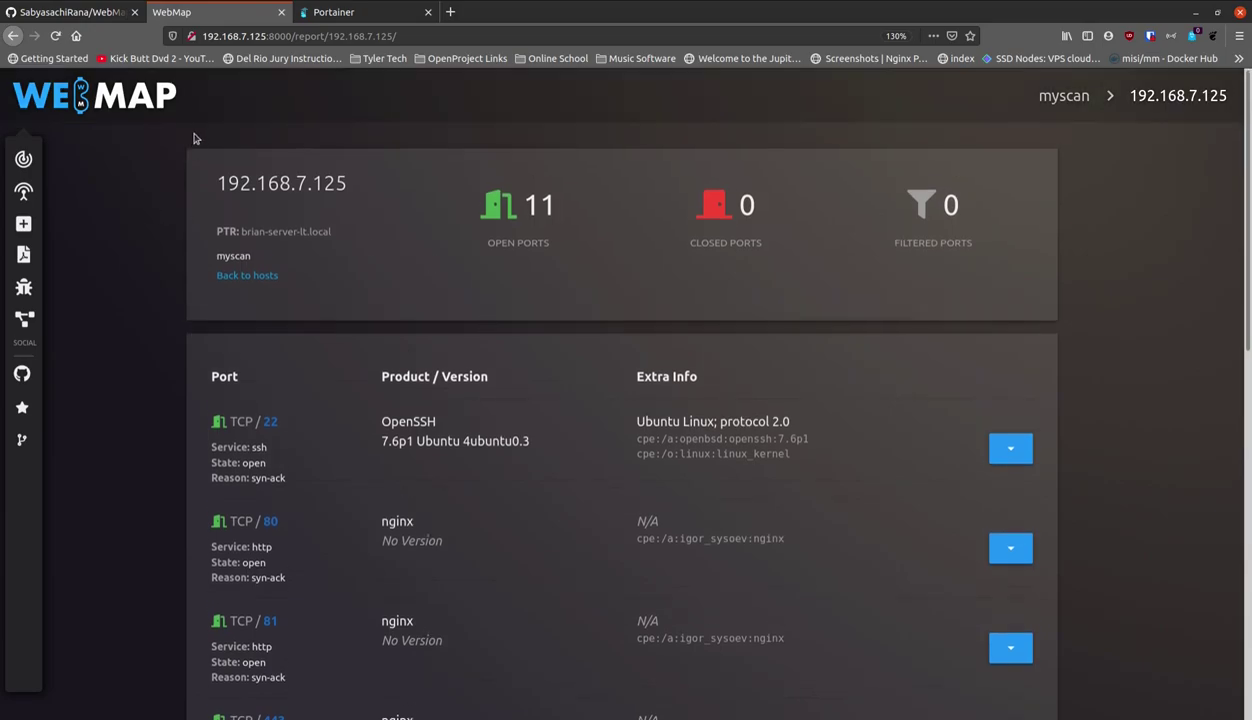
click(12, 35)
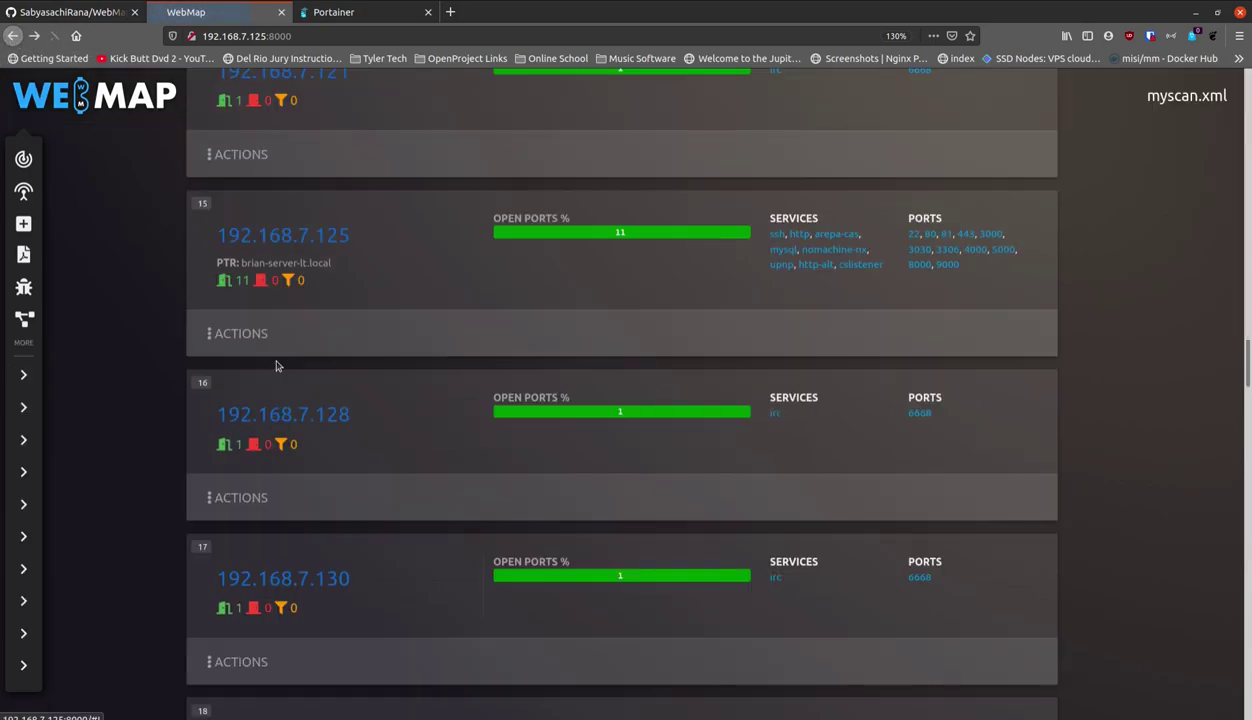
Browse the remaining host entries and open the details of host 192.168.7.214
scroll(419, 399, down, 10)
scroll(418, 402, down, 15)
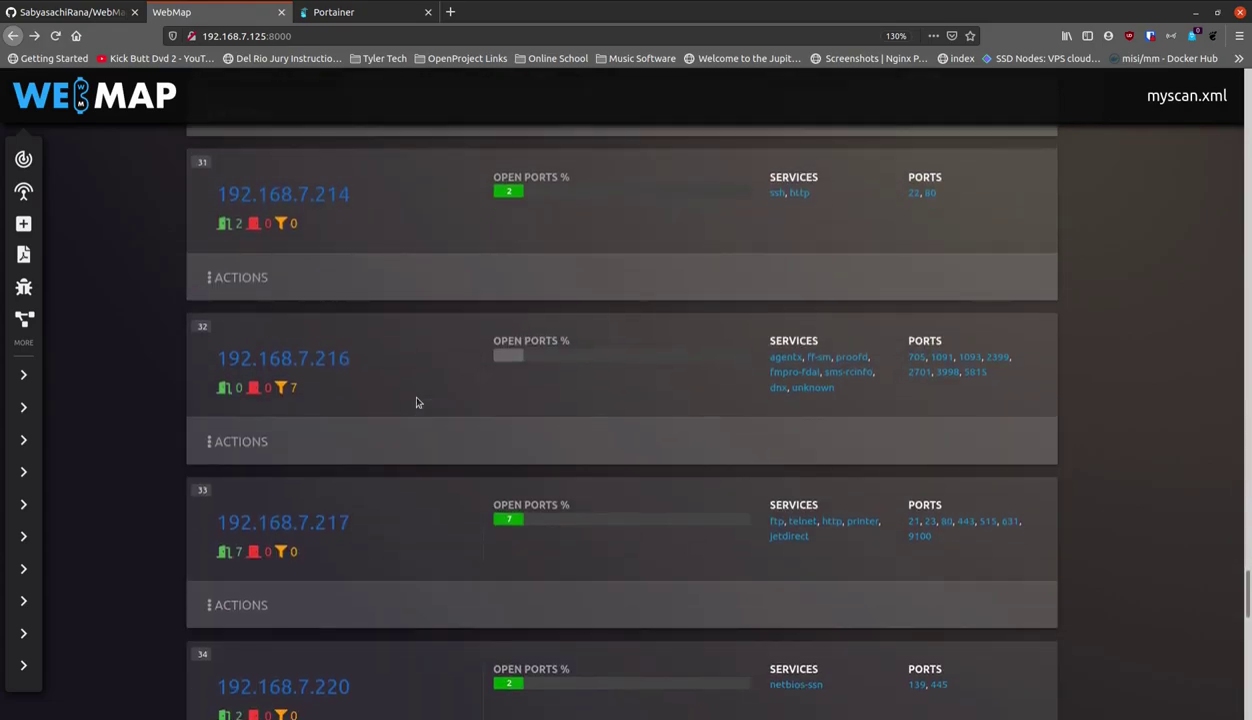
scroll(419, 404, up, 2)
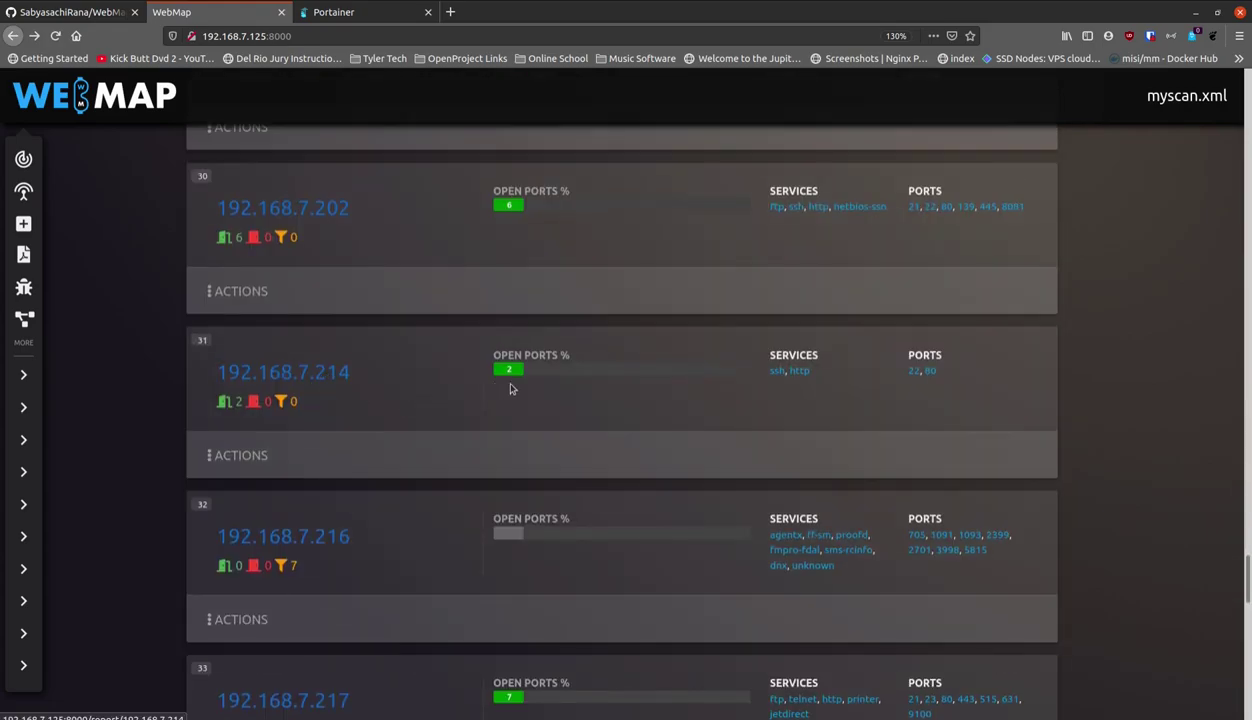
mouse_move(683, 377)
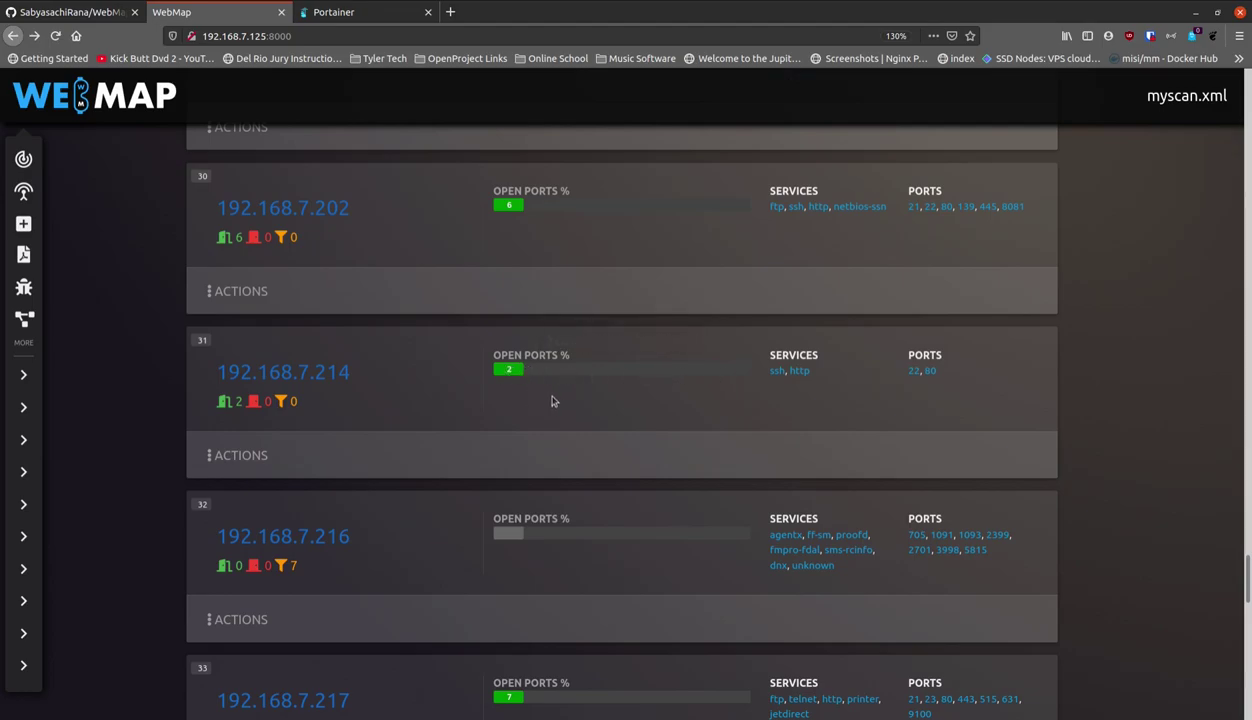
click(326, 366)
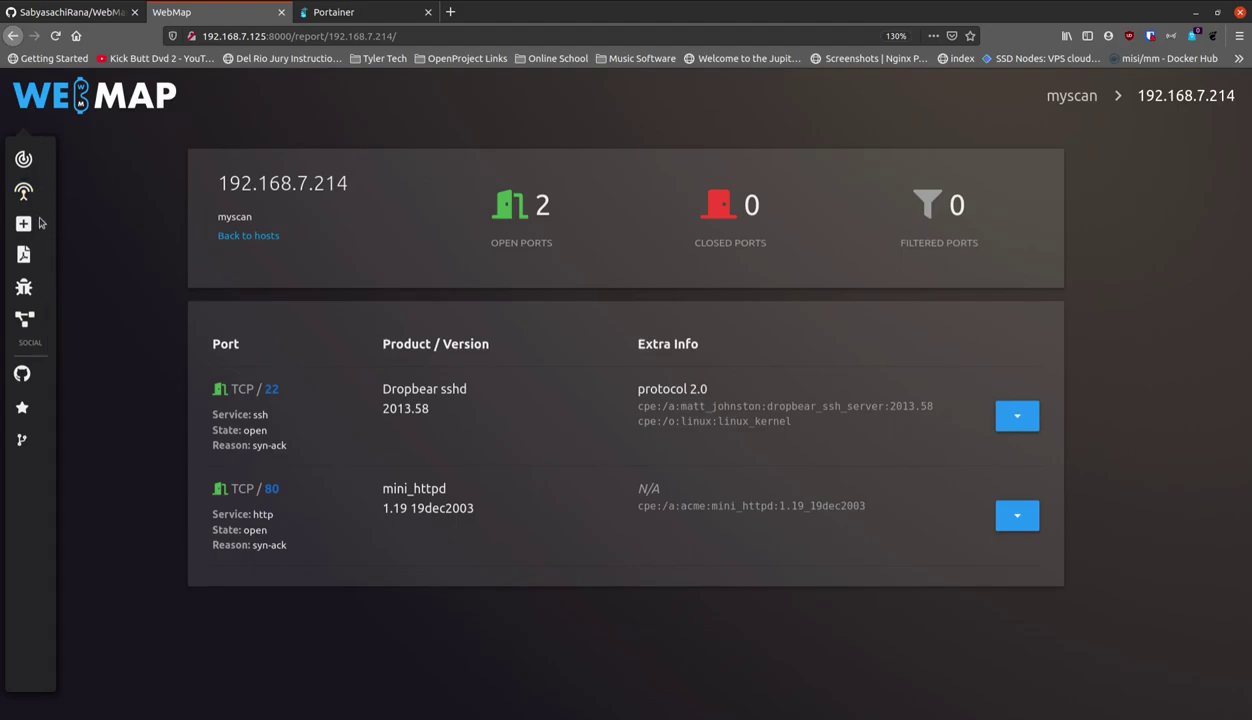
Open the Network View of myscan.xml and examine the host map, both as a whole and close up
mouse_move(22, 160)
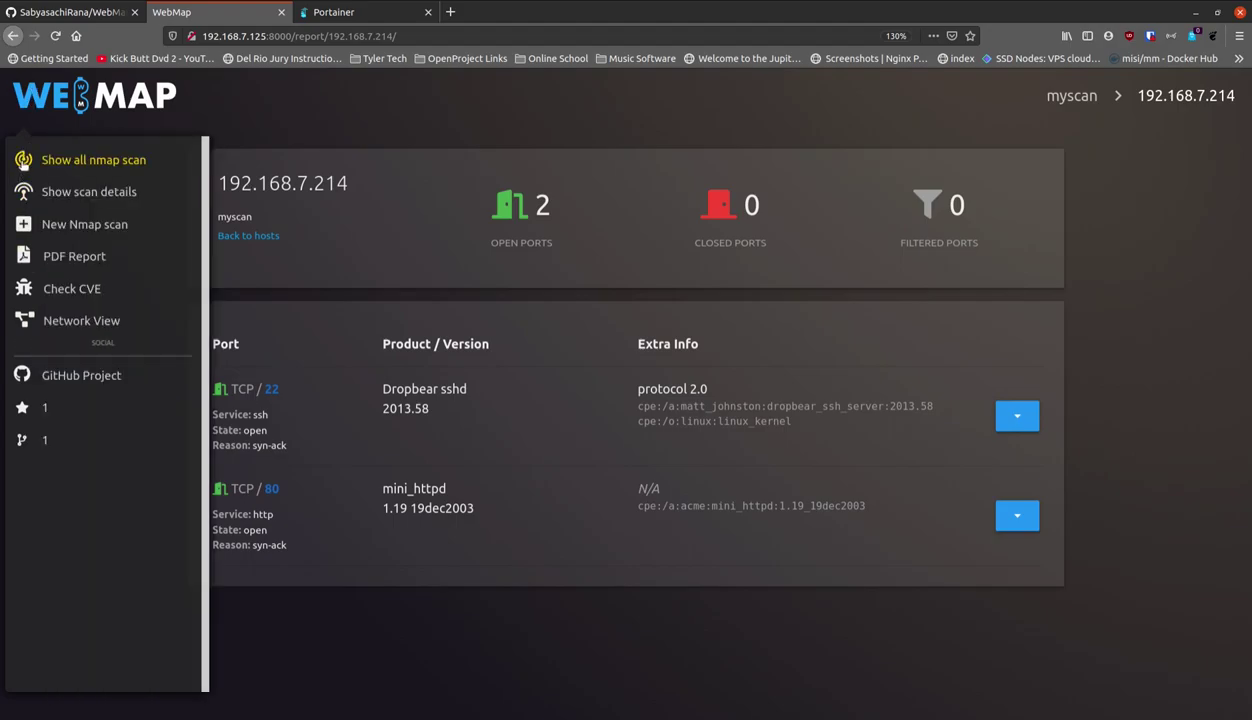
click(77, 324)
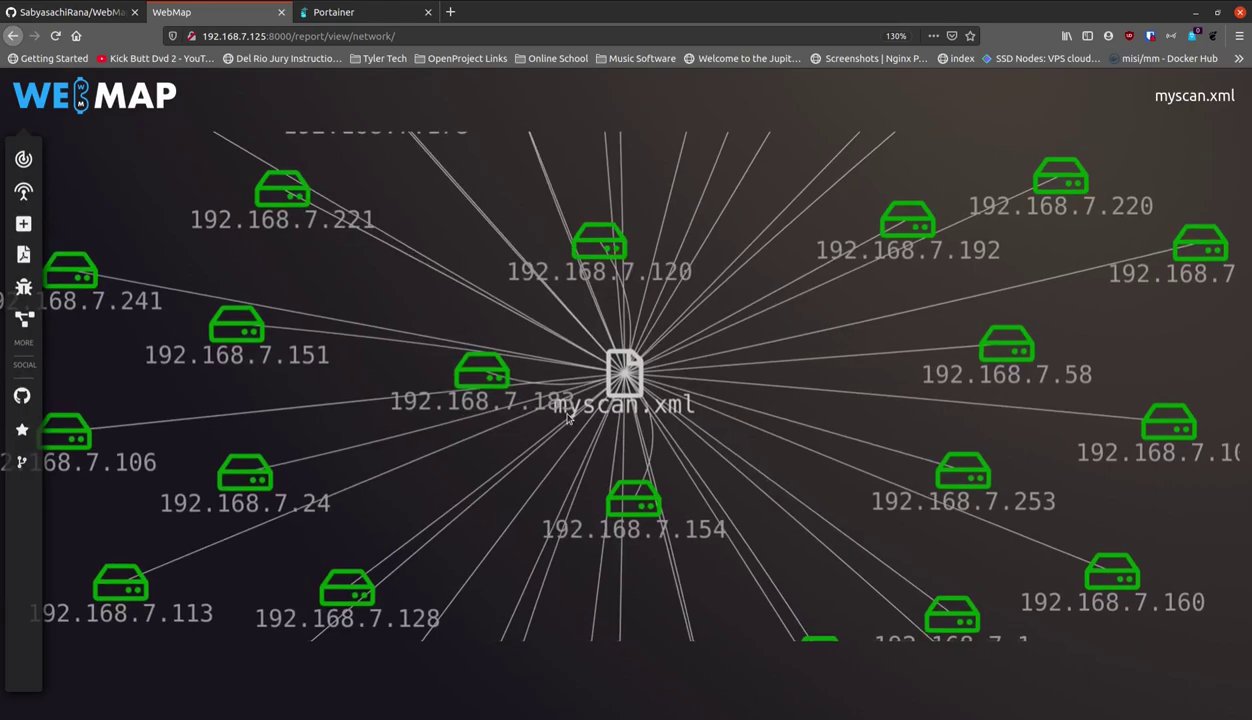
scroll(567, 419, down, 5)
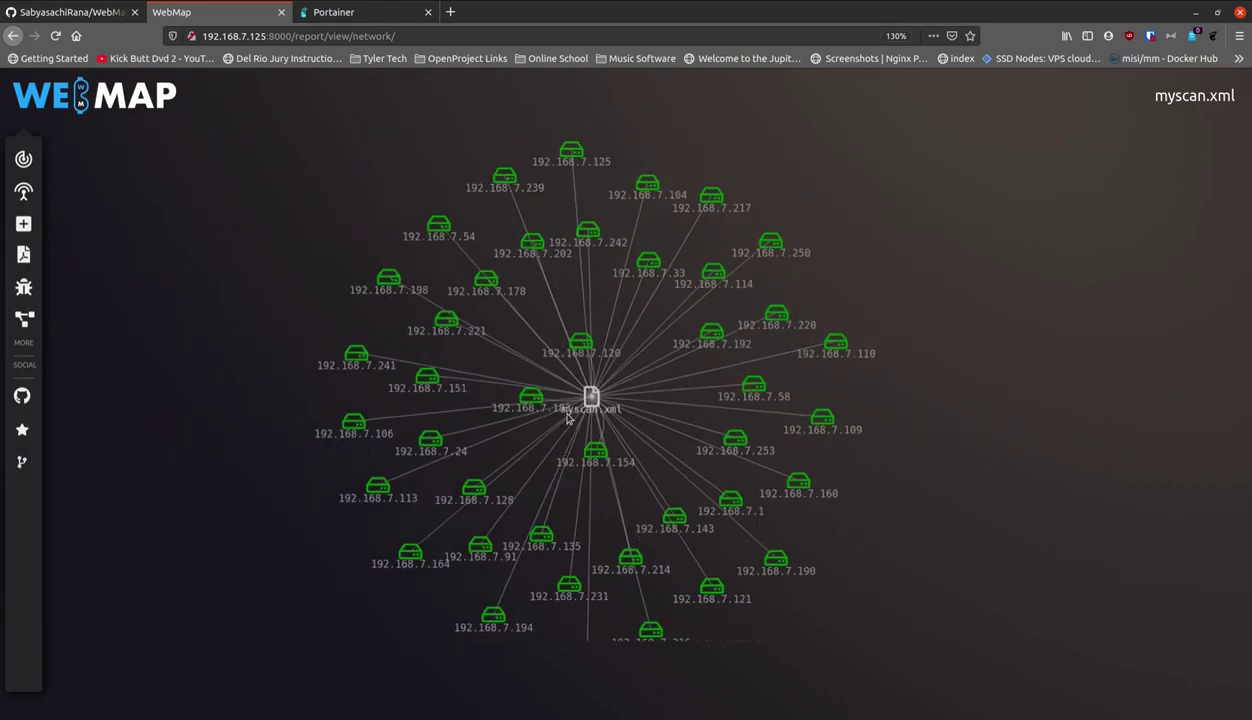
scroll(567, 419, down, 3)
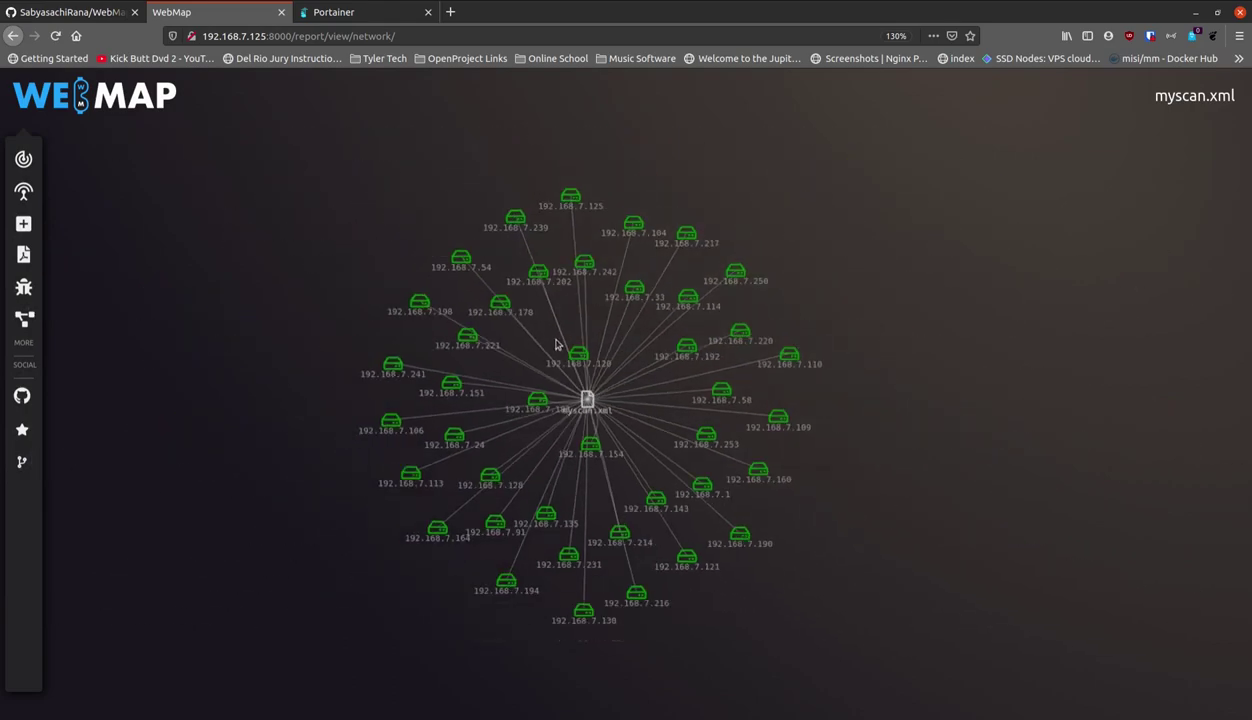
scroll(502, 235, up, 3)
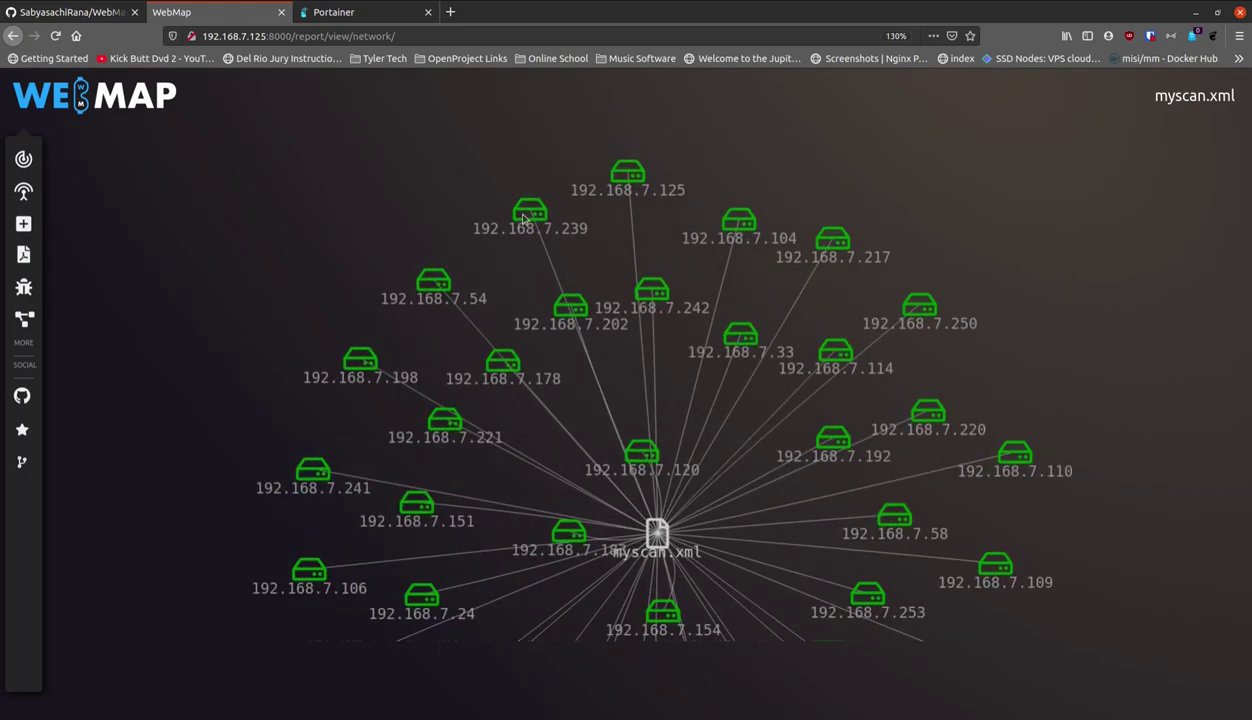
scroll(524, 218, up, 5)
scroll(524, 218, down, 5)
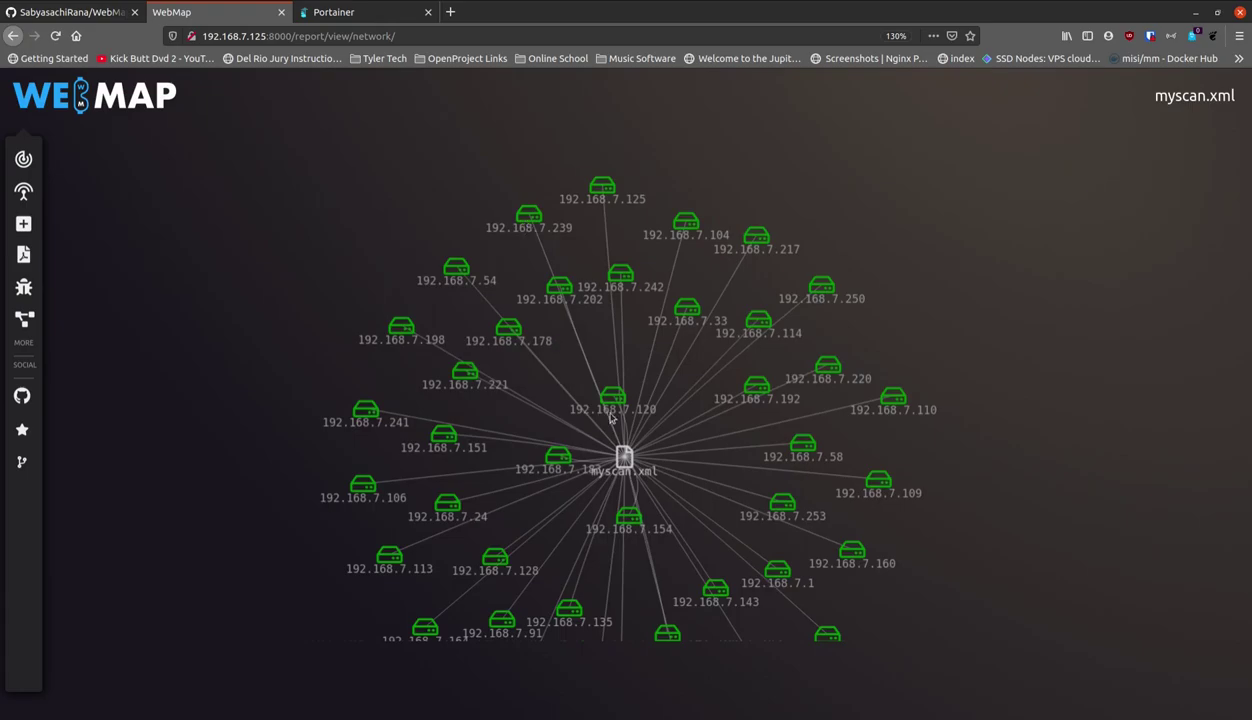
Rearrange the network map by moving the 192.168.7.120, 192.168.7.154 and 192.168.7.192 host nodes
drag(617, 400, 458, 307)
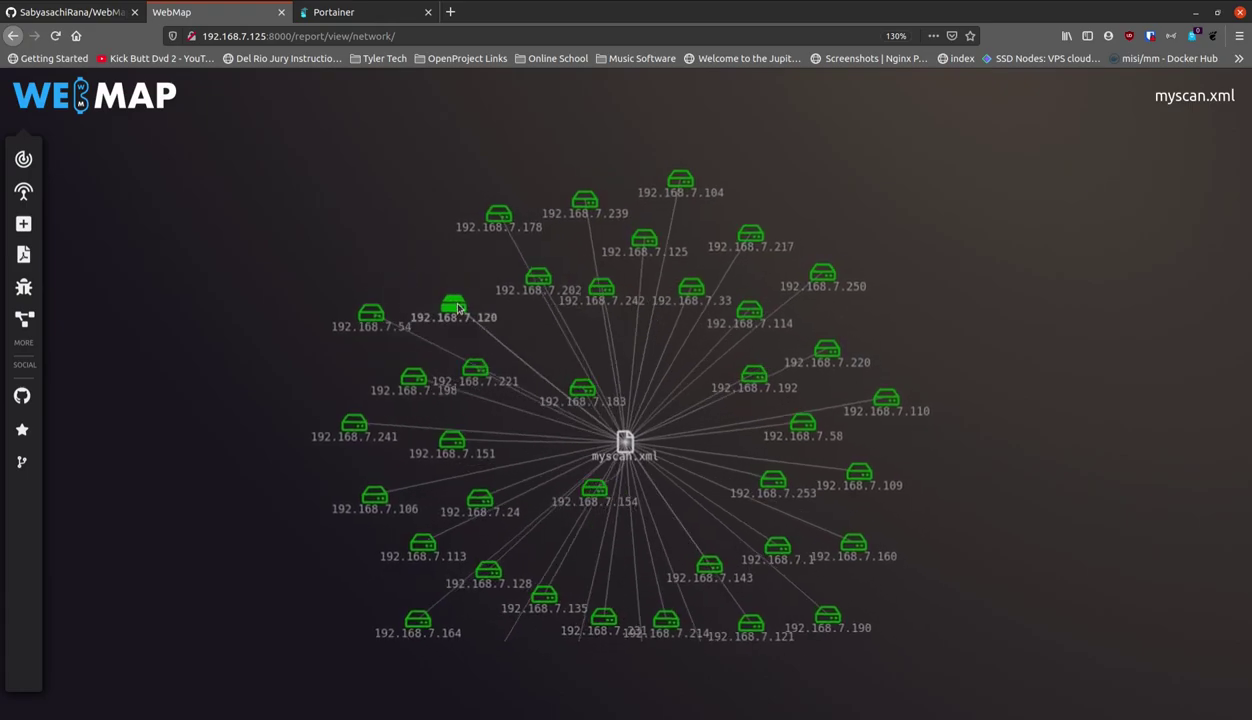
drag(593, 493, 780, 457)
drag(780, 370, 682, 350)
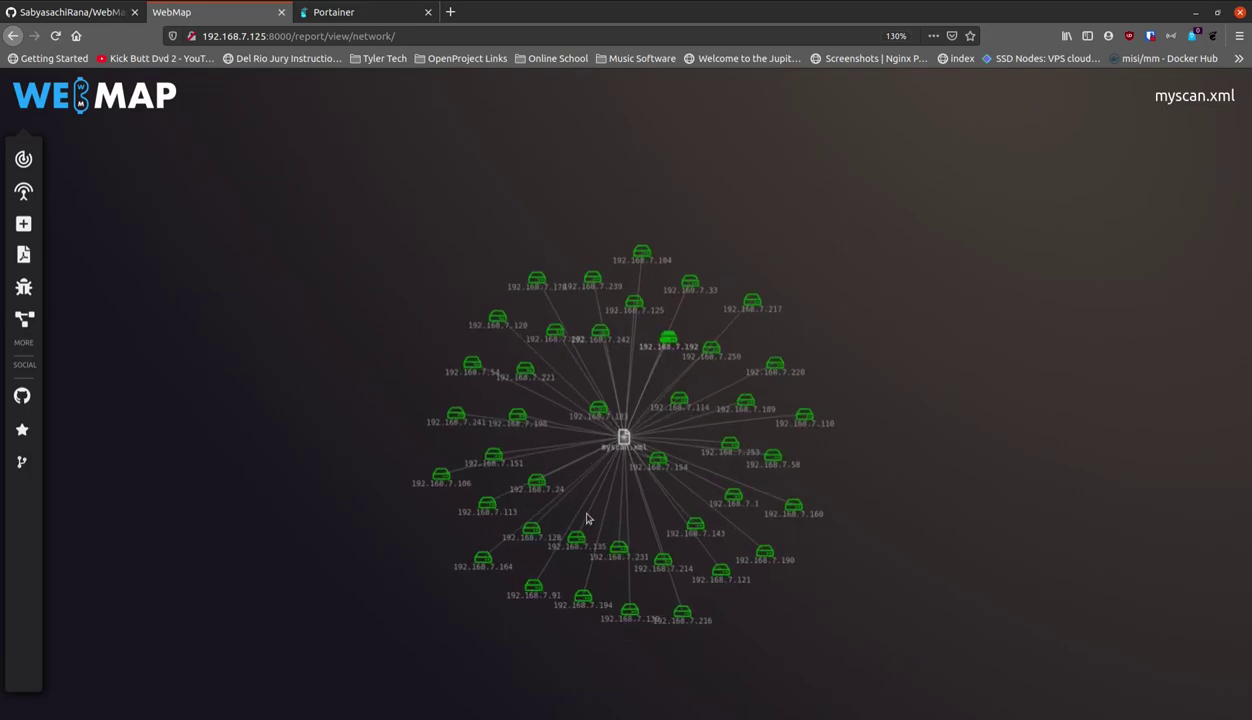
Expand host 192.168.7.221 on the network map, pull it away from the cluster, and examine its port nodes
scroll(595, 519, up, 3)
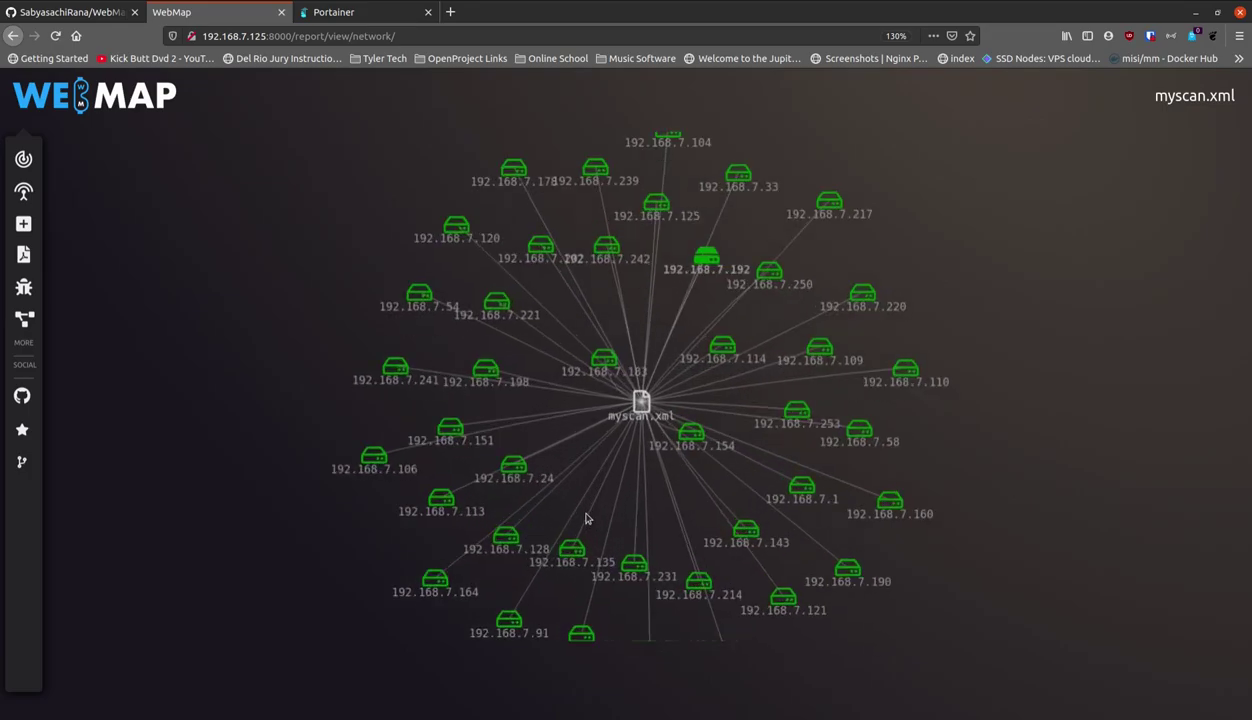
click(495, 304)
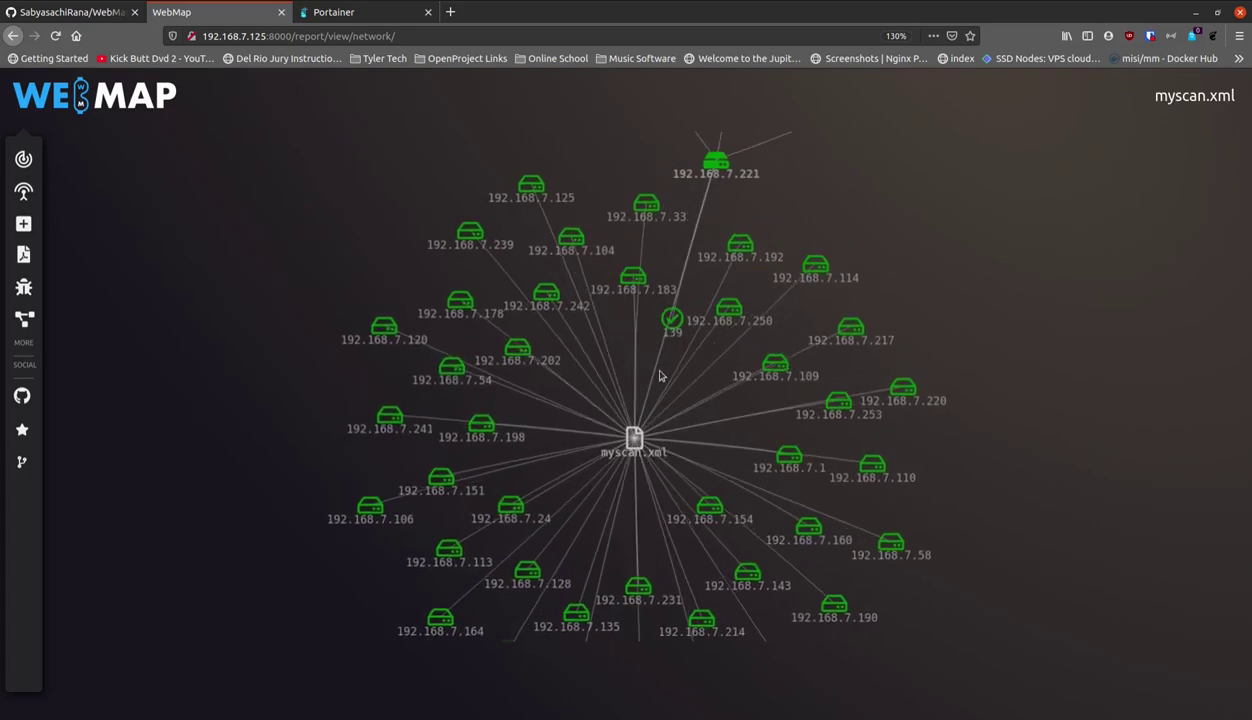
scroll(713, 211, down, 3)
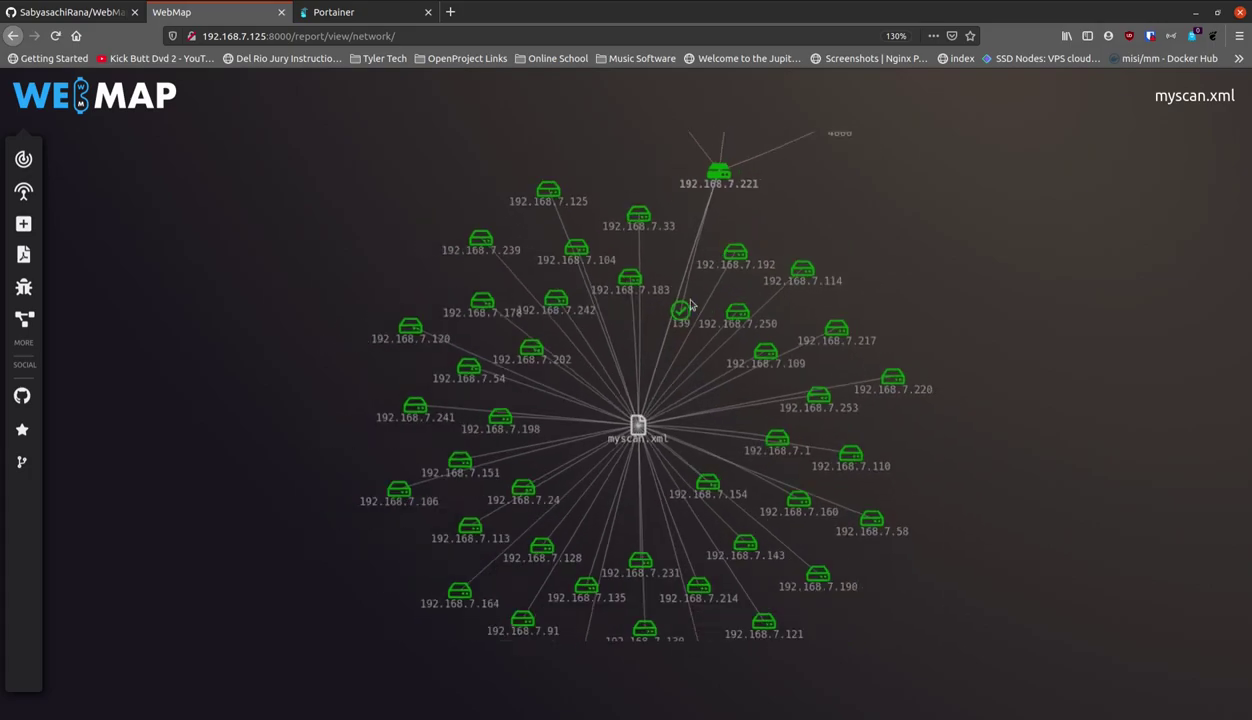
scroll(721, 140, down, 2)
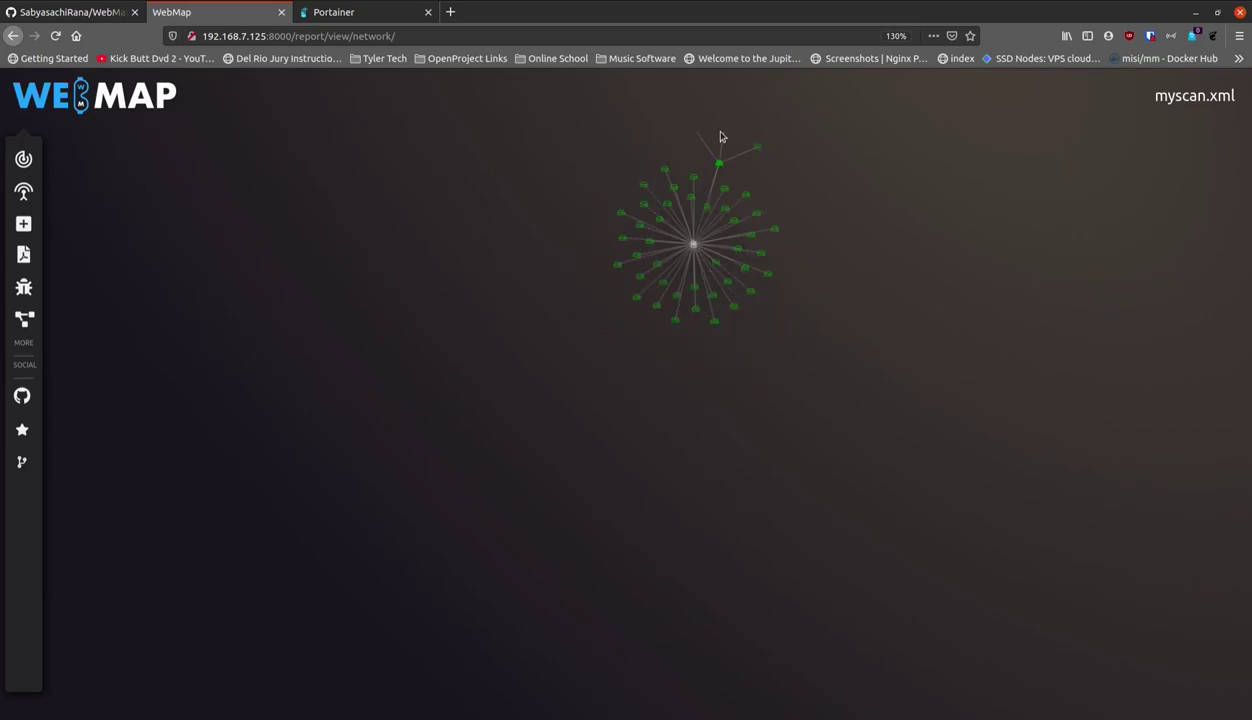
scroll(720, 150, up, 5)
scroll(721, 158, up, 5)
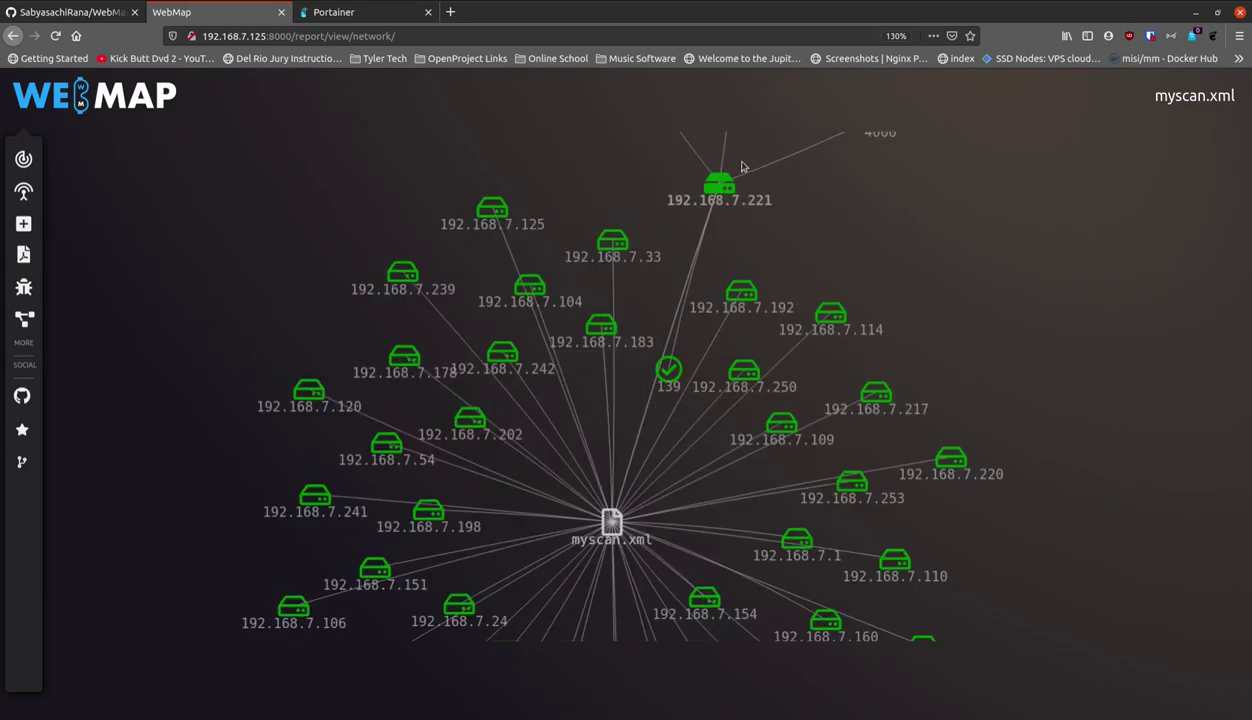
drag(664, 349, 668, 342)
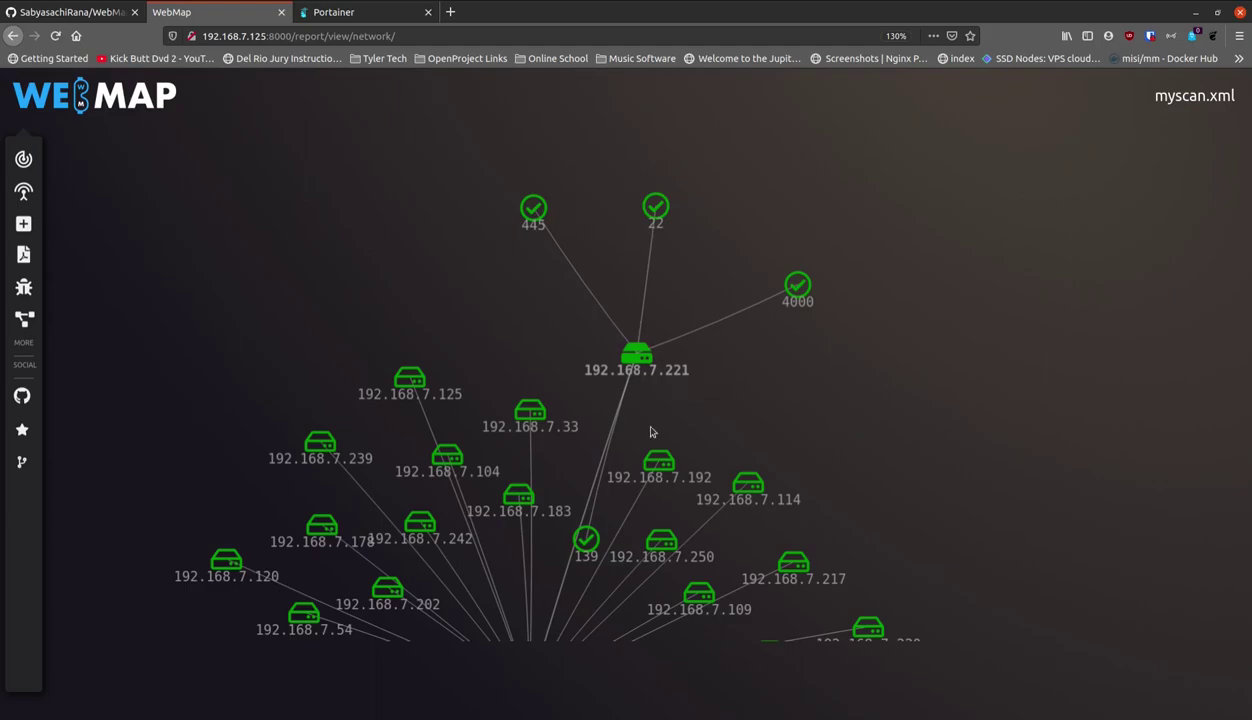
scroll(697, 361, down, 3)
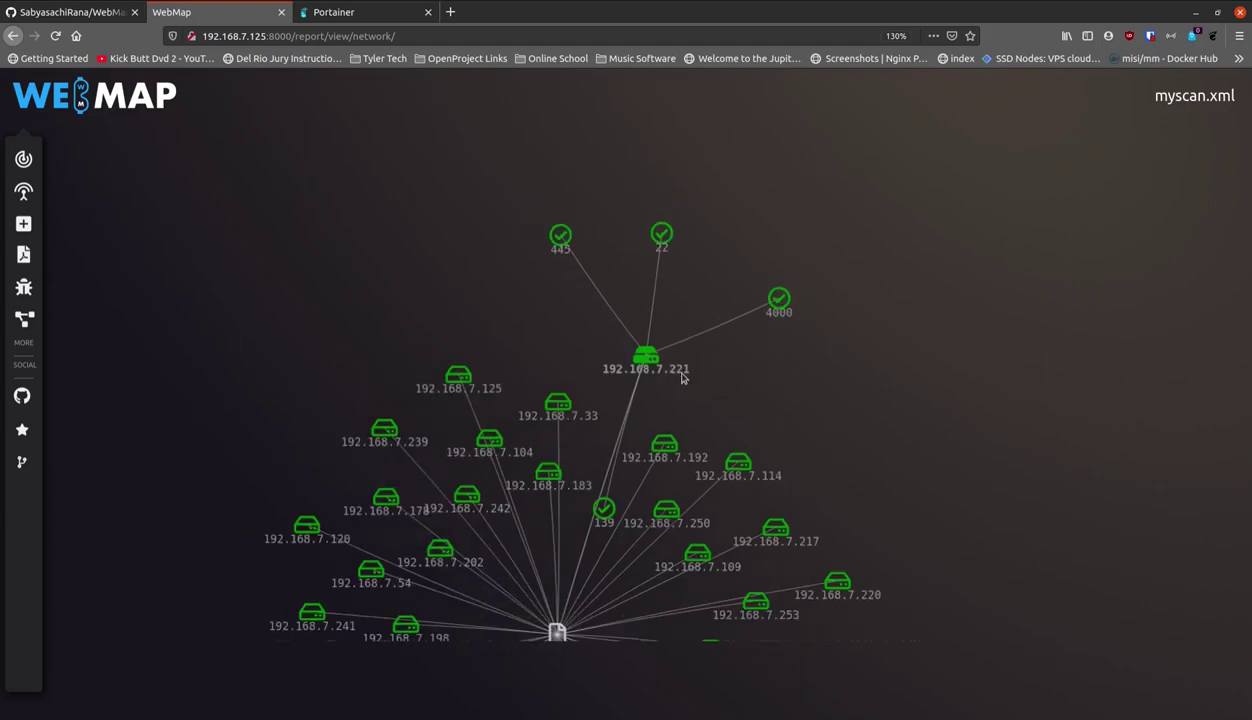
scroll(567, 399, down, 2)
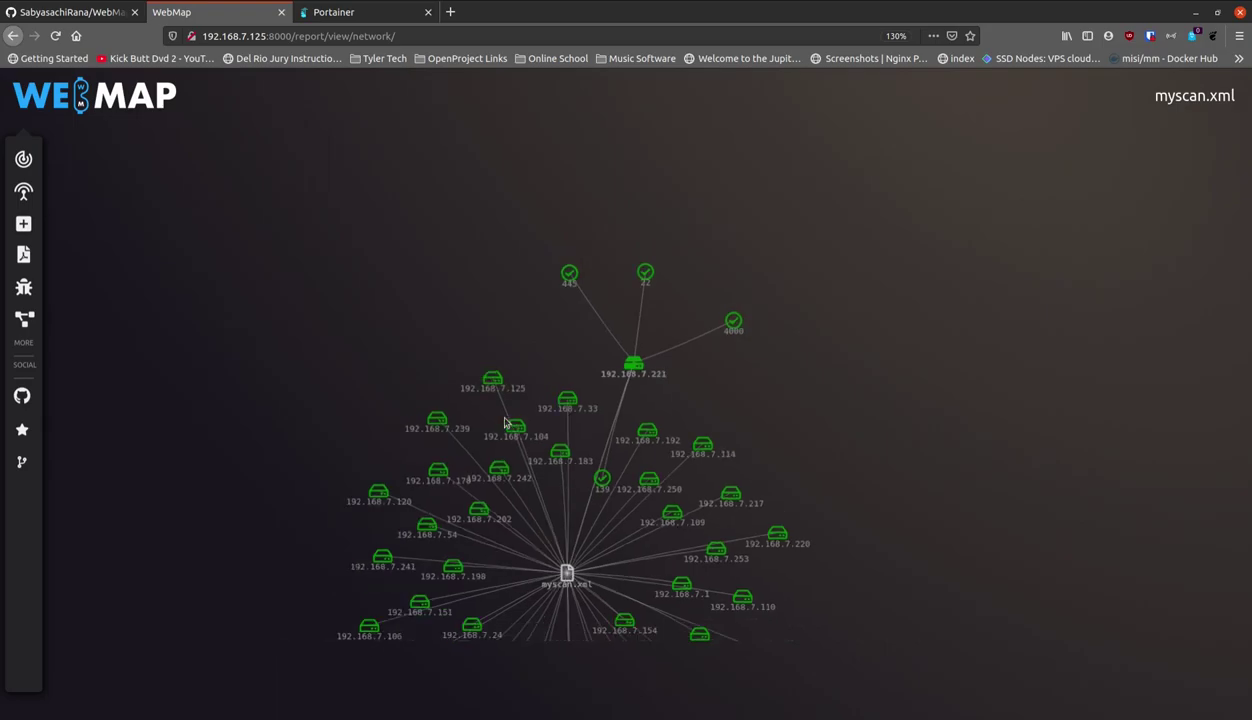
Examine the hosts around myscan.xml close up and reposition the 192.168.7.250 and 192.168.7.183 host nodes on the network map
scroll(500, 410, down, 1)
scroll(550, 469, up, 2)
scroll(573, 469, up, 3)
drag(618, 398, 568, 58)
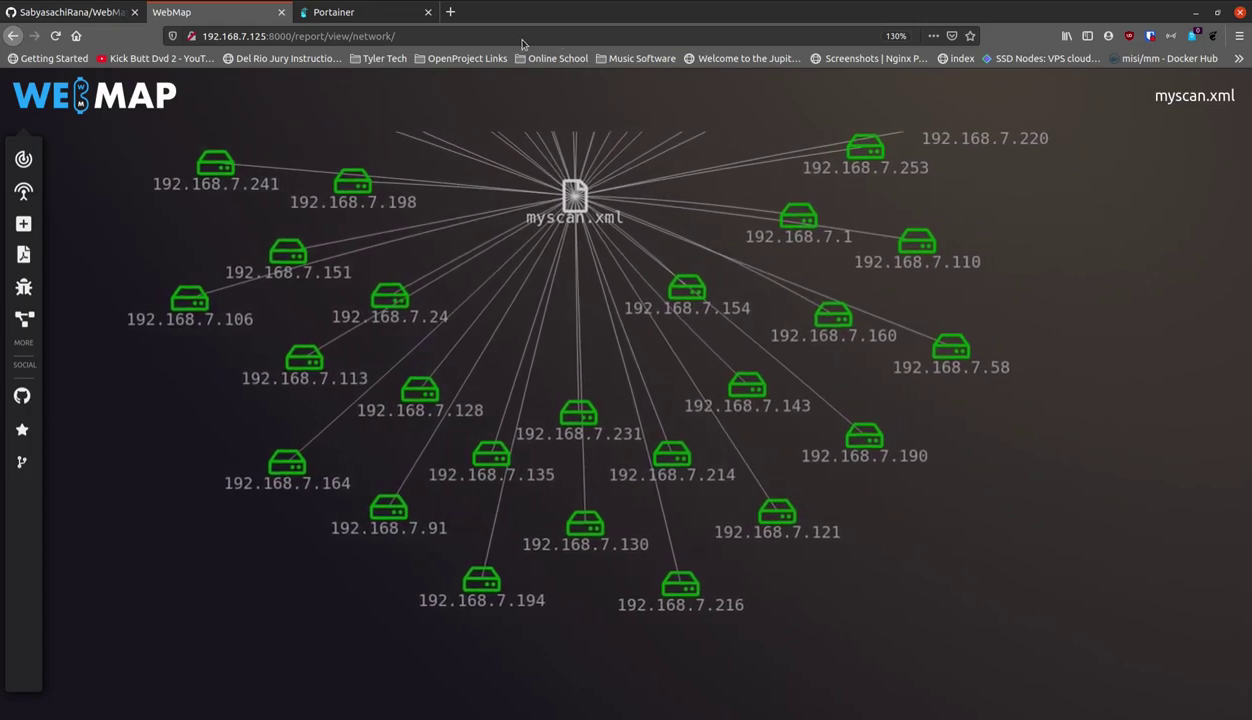
drag(888, 508, 771, 609)
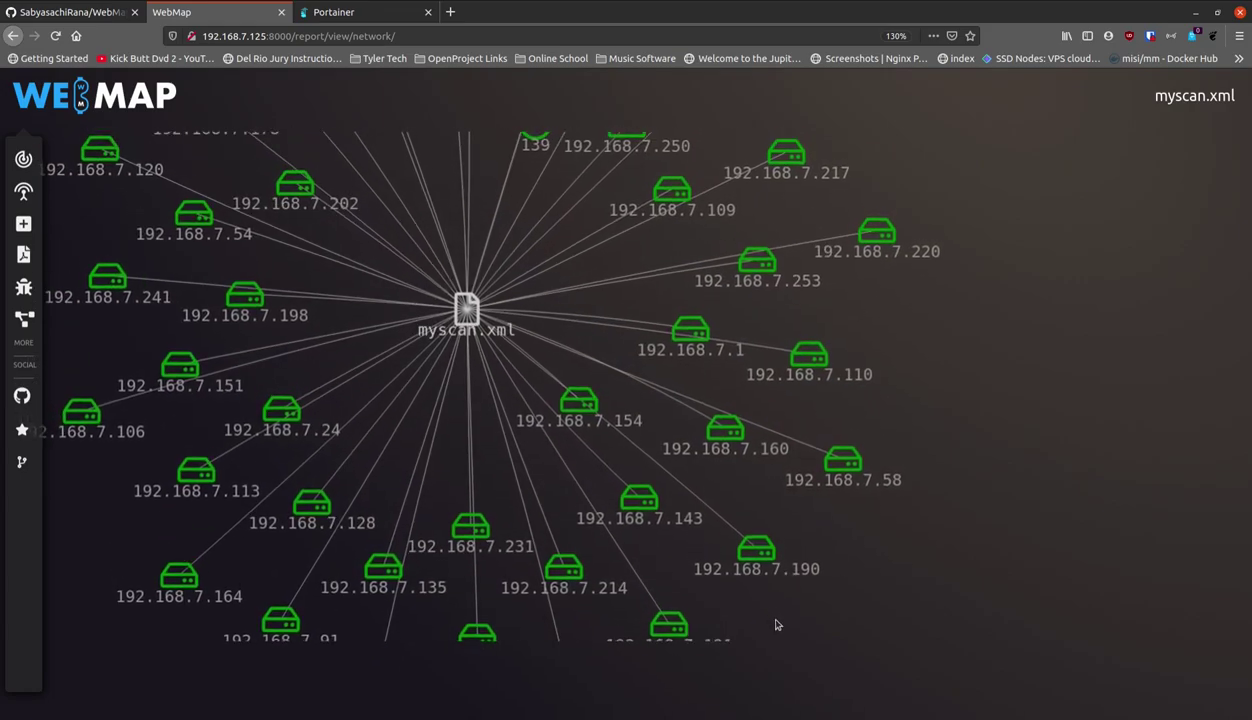
drag(682, 433, 682, 486)
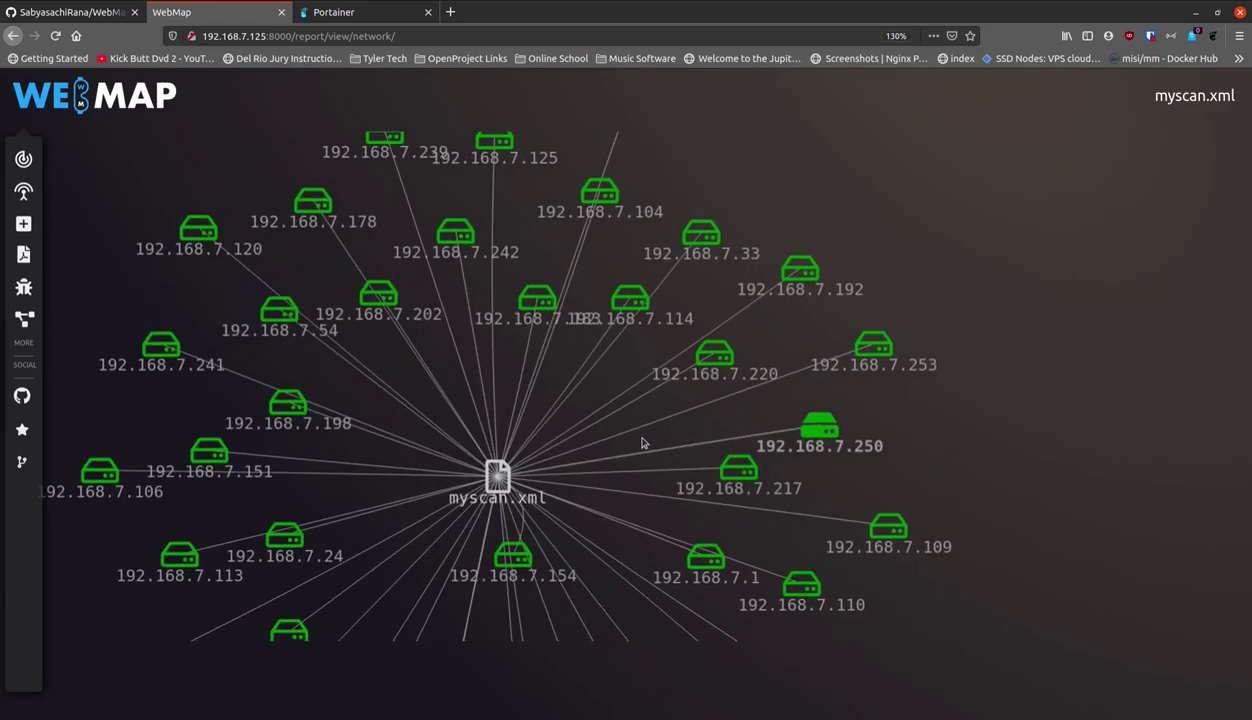
drag(661, 358, 637, 410)
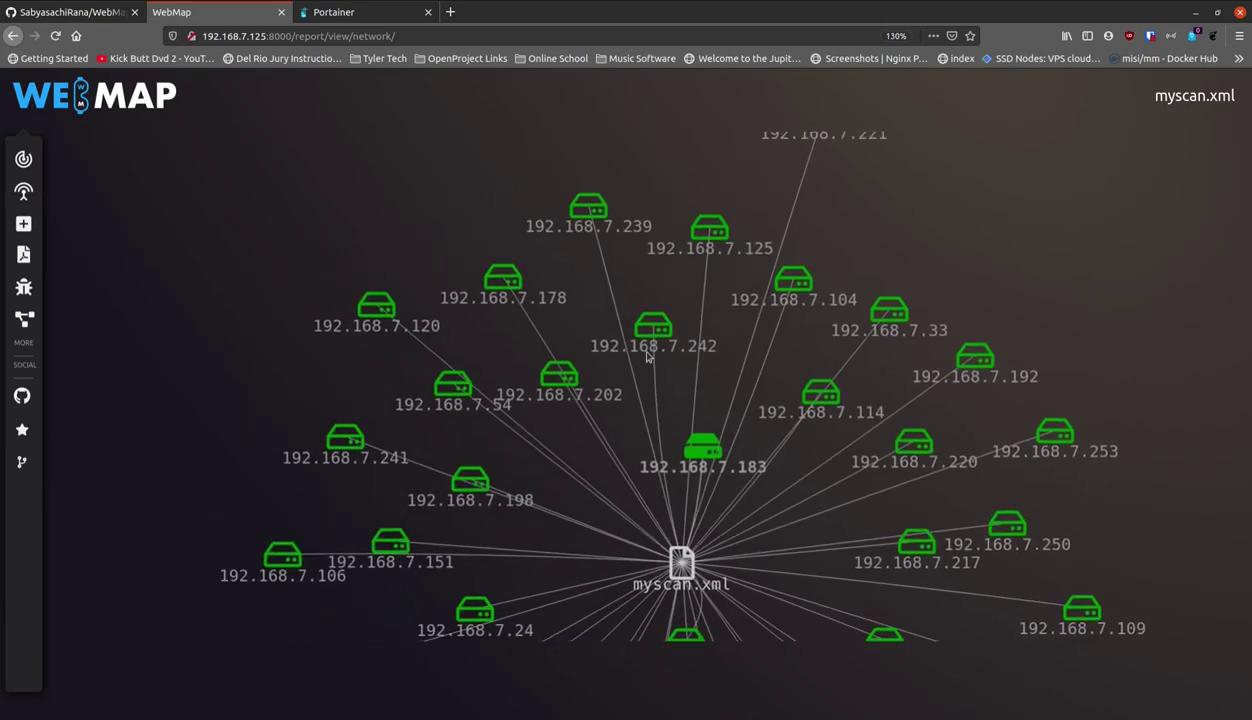
Expand host 192.168.7.242 to show its port nodes and pull it away from the cluster, opposite host 192.168.7.221
click(650, 335)
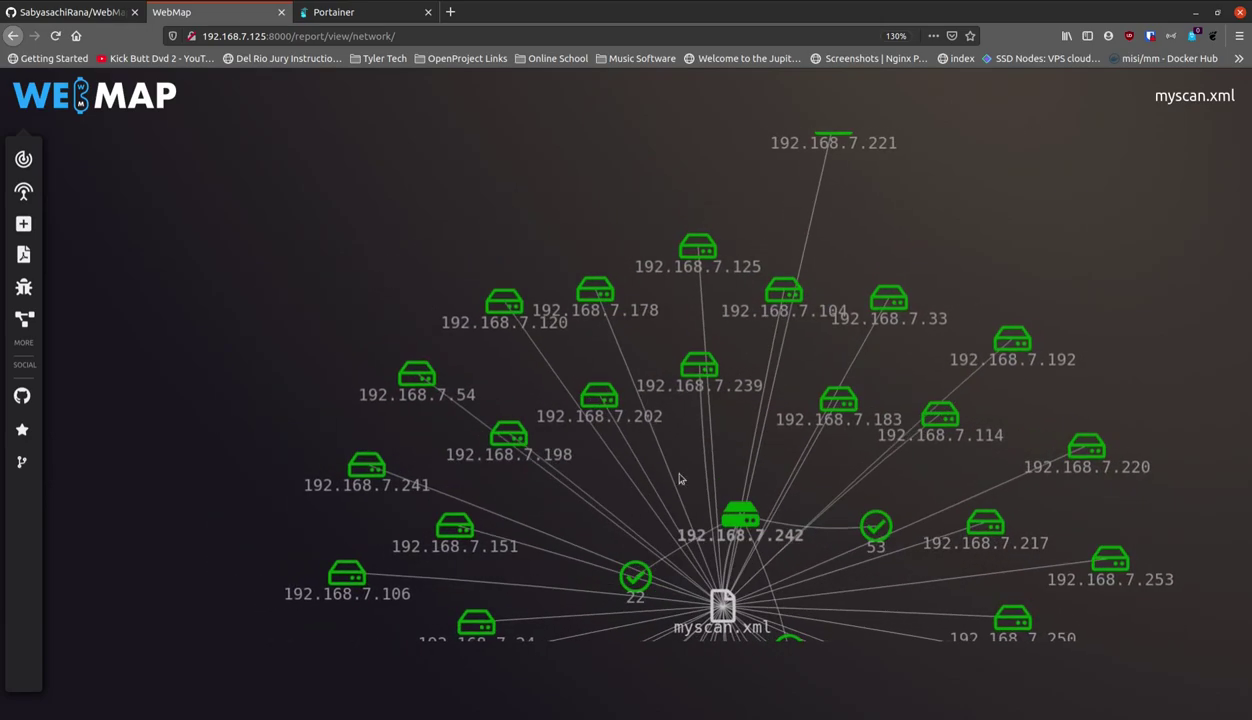
drag(710, 495, 548, 260)
scroll(557, 304, up, 2)
scroll(557, 304, down, 3)
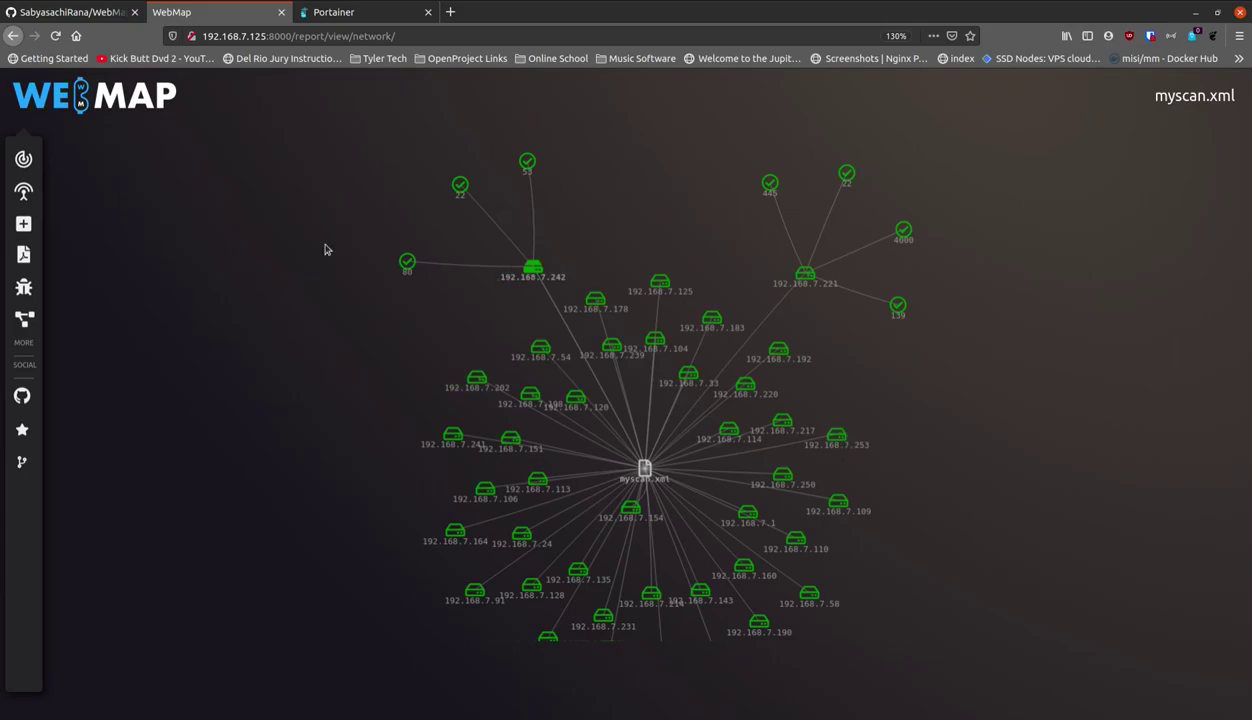
scroll(672, 472, down, 2)
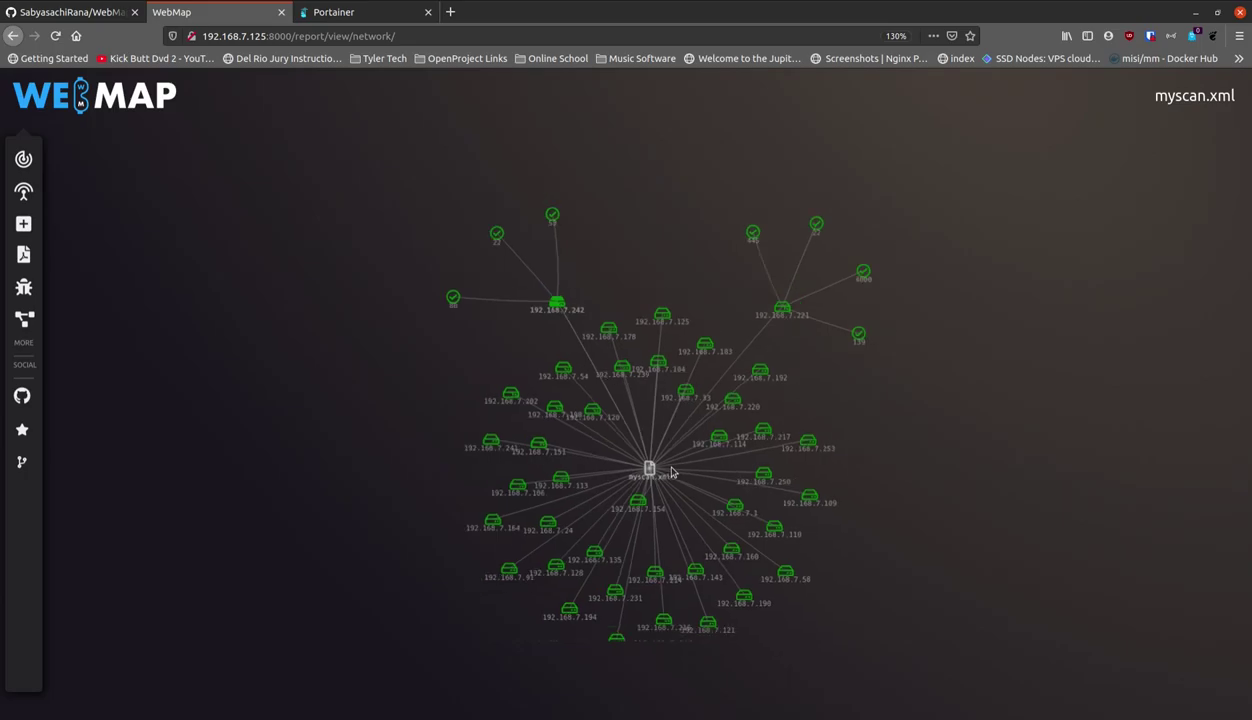